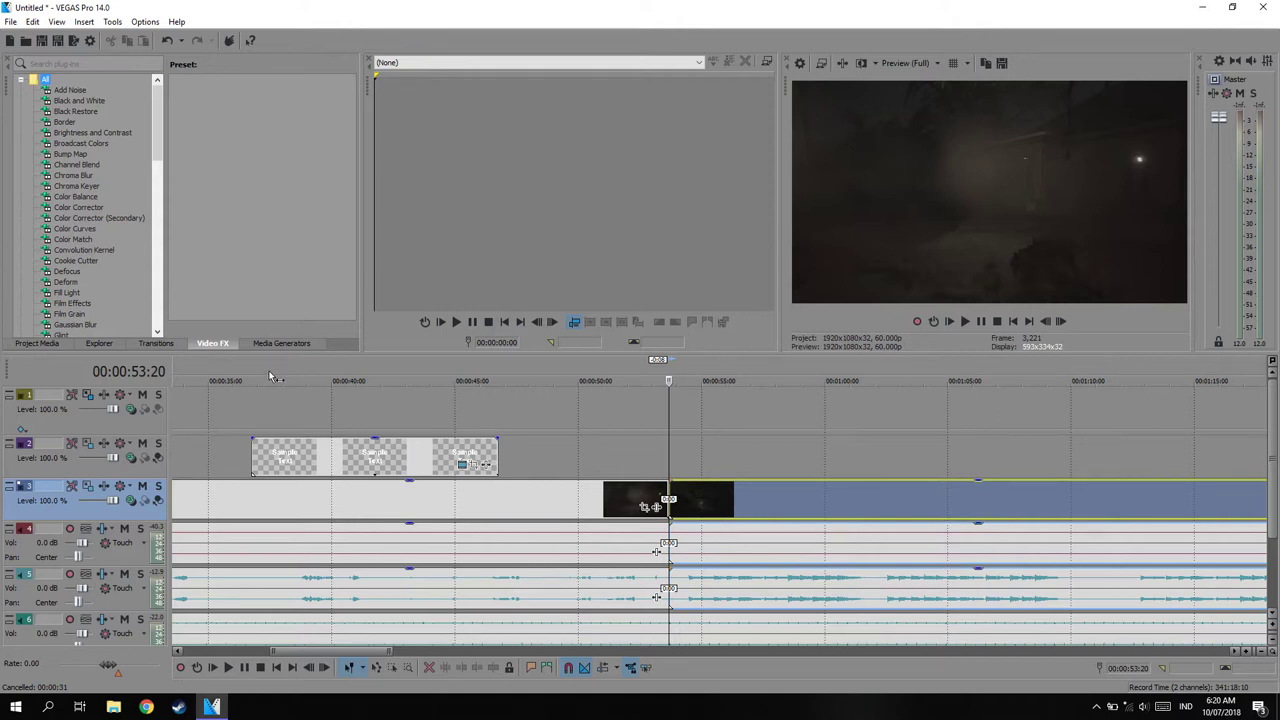
Step: Show the Transitions library with the Cross Effect presets, zooming the timeline around the cursor
click(158, 343)
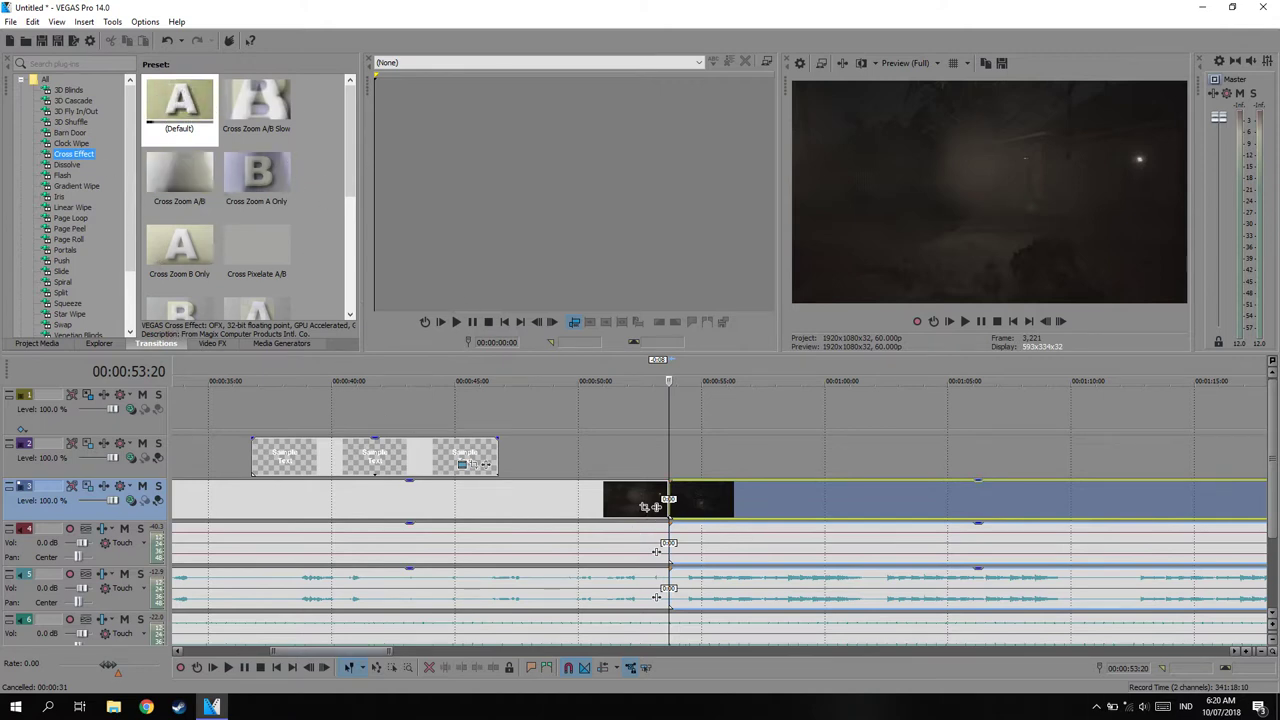
scroll(84, 176, down, 3)
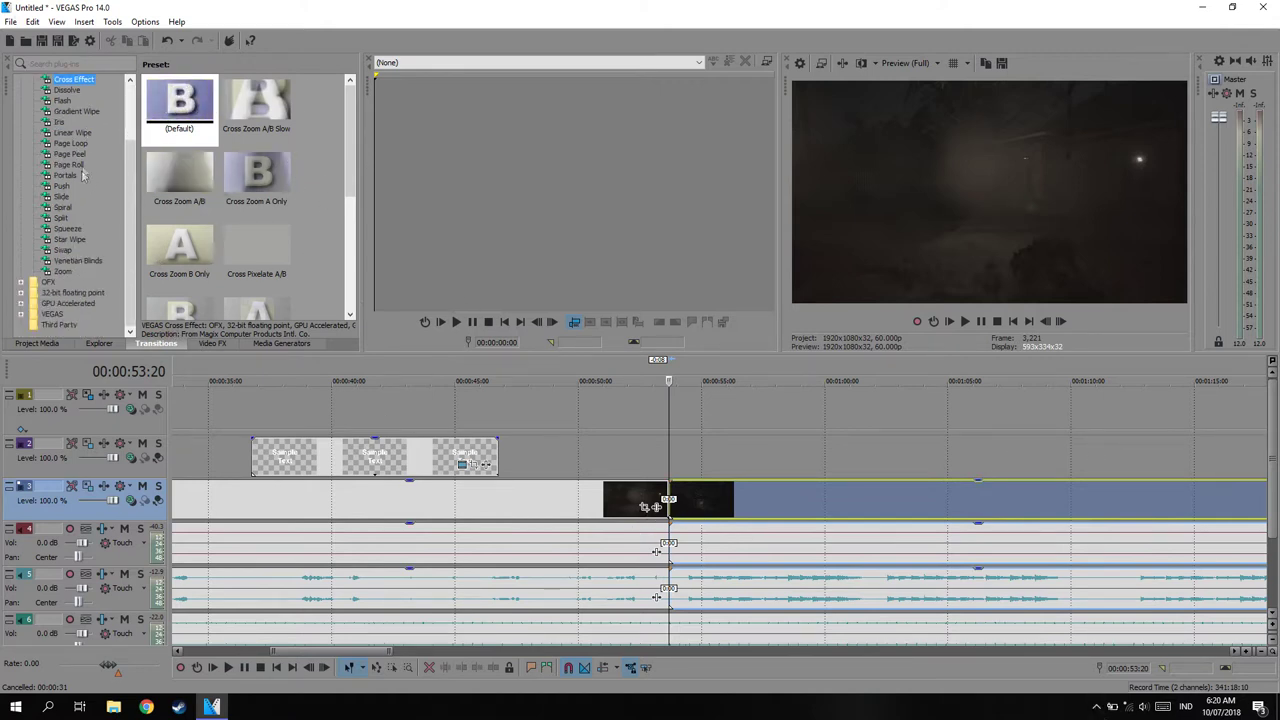
scroll(85, 239, up, 3)
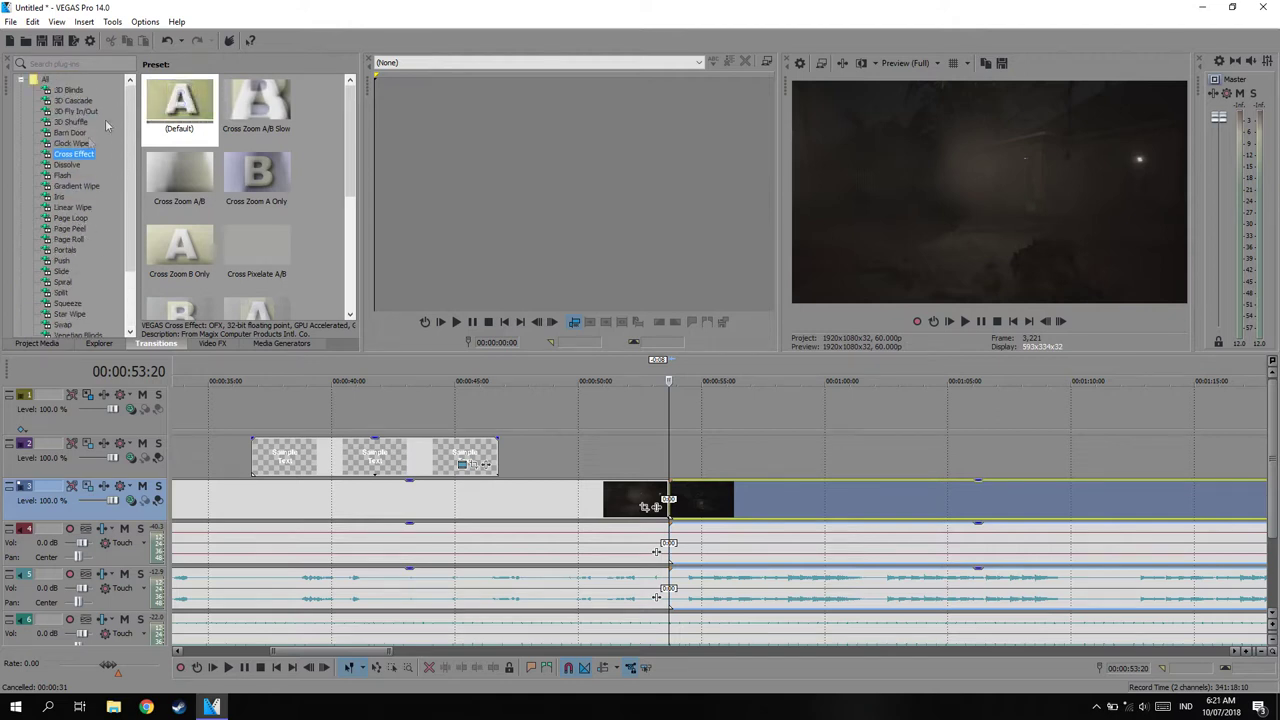
scroll(1013, 505, up, 10)
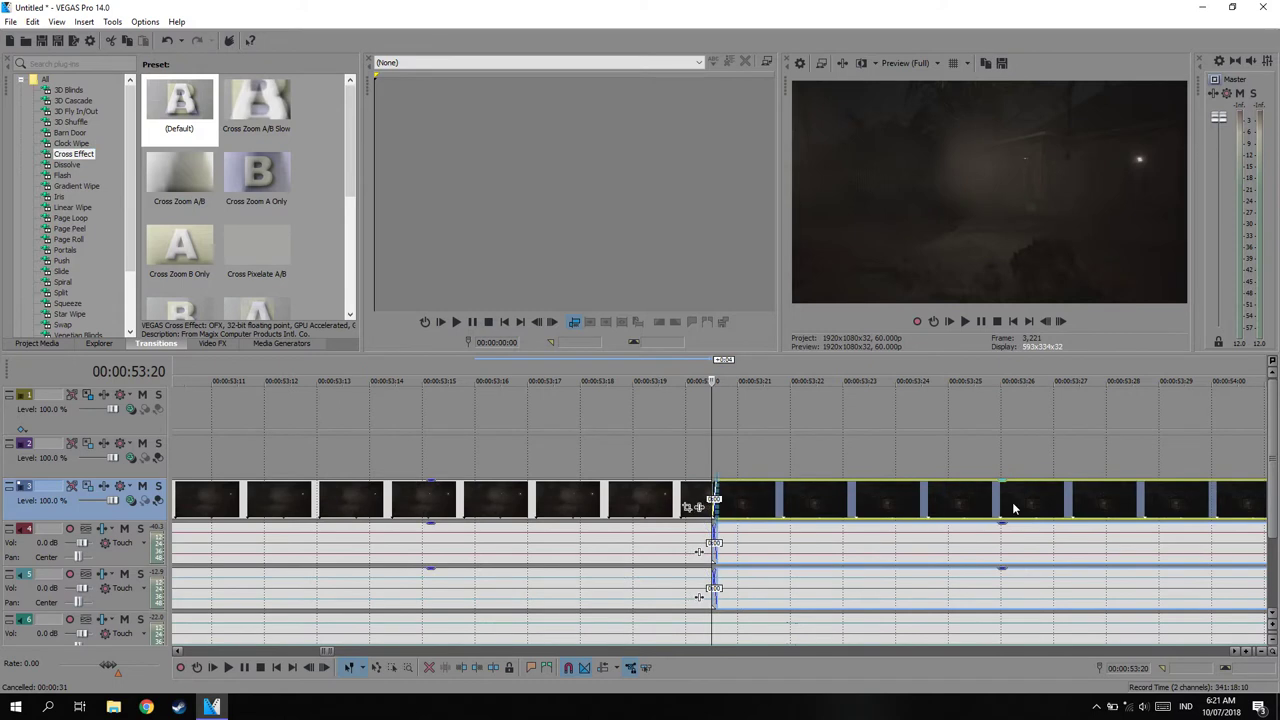
Step: Overlap the two track 3 clips into a crossfade and apply the Cross Effect transition
drag(770, 500, 668, 503)
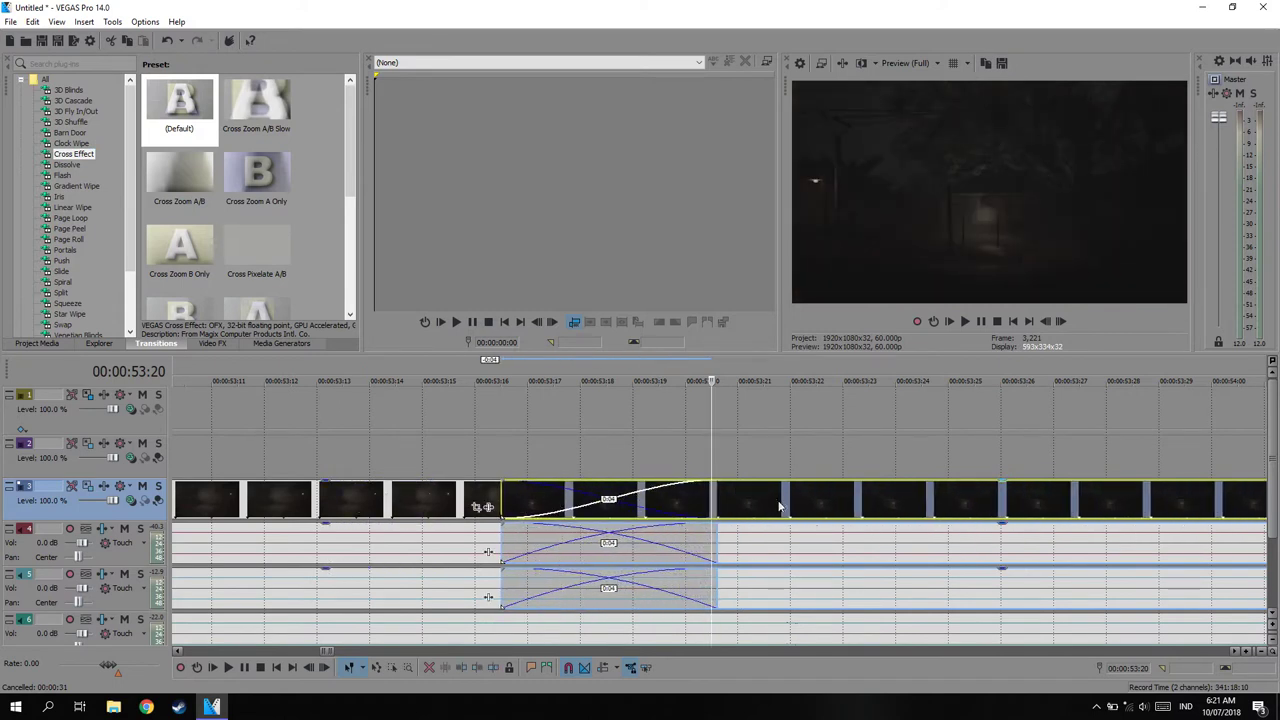
drag(521, 508, 734, 508)
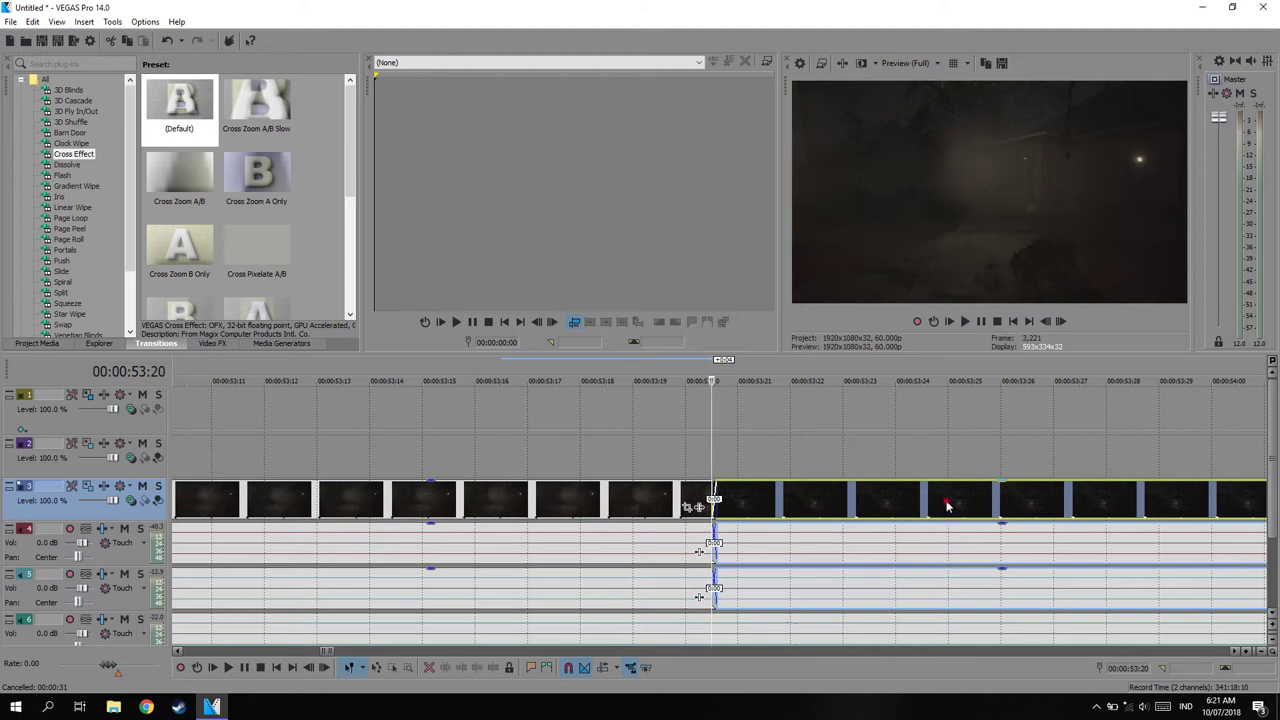
drag(946, 506, 600, 500)
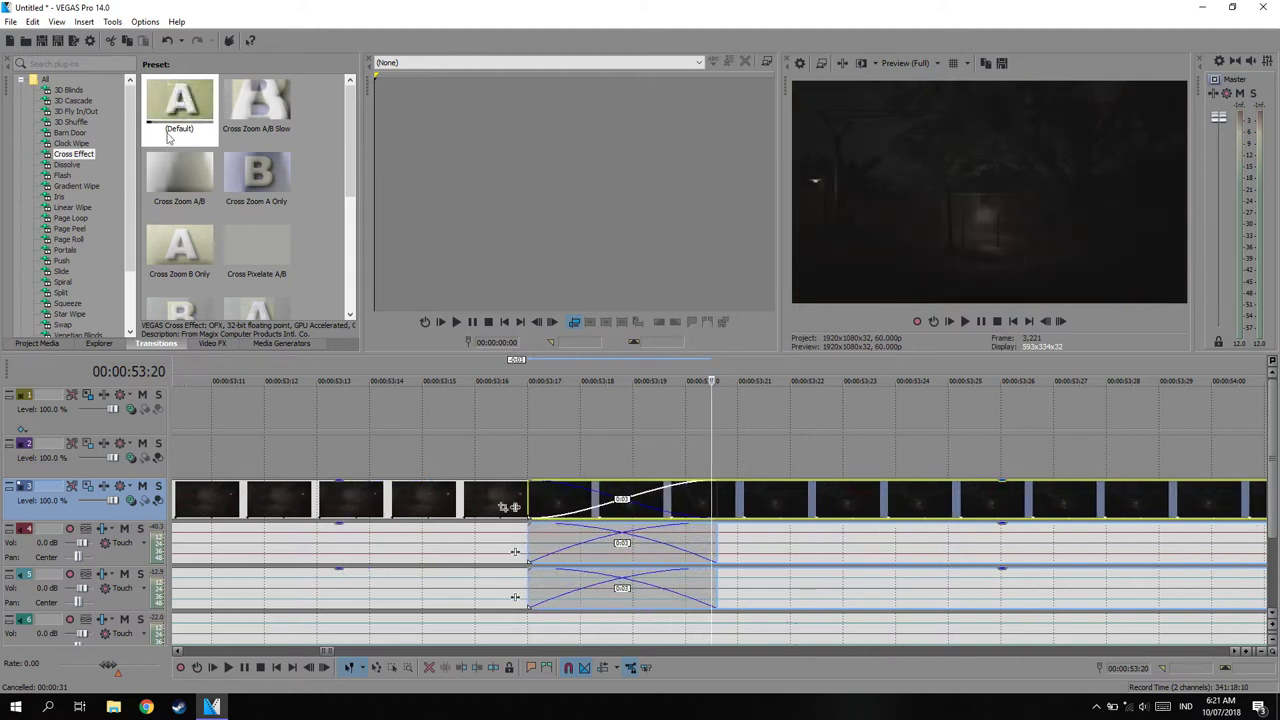
drag(598, 497, 600, 500)
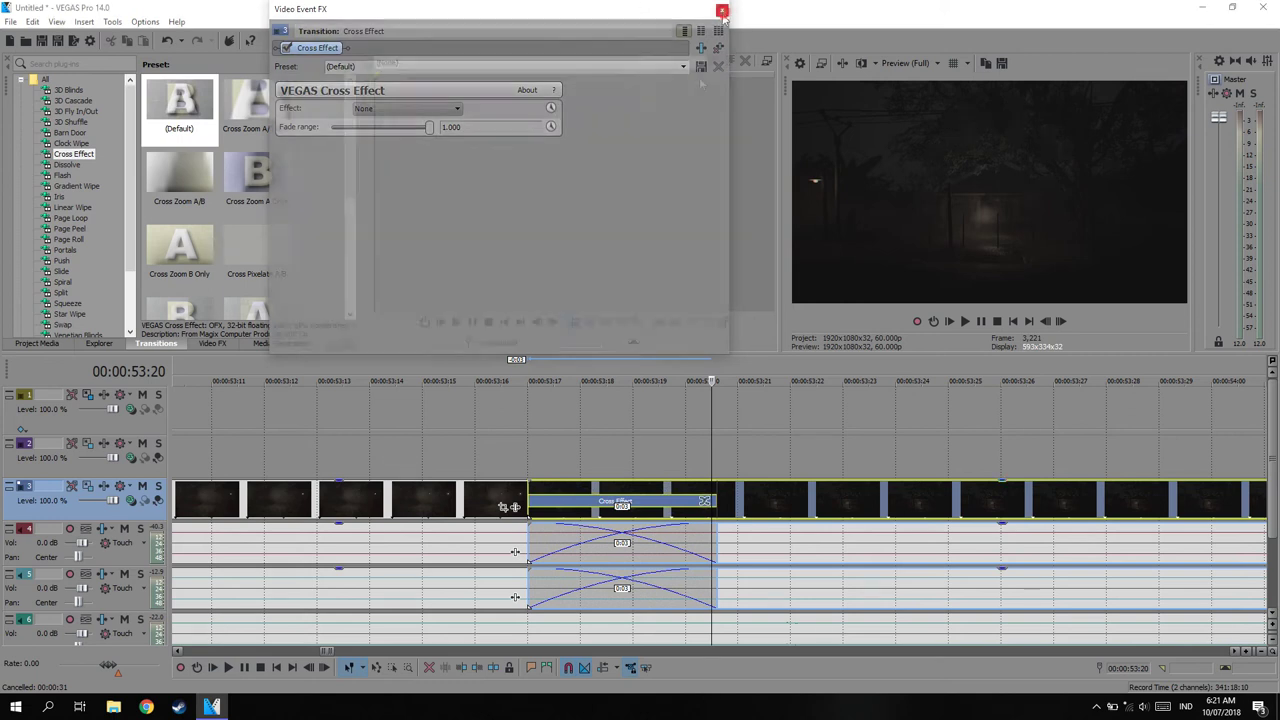
click(722, 9)
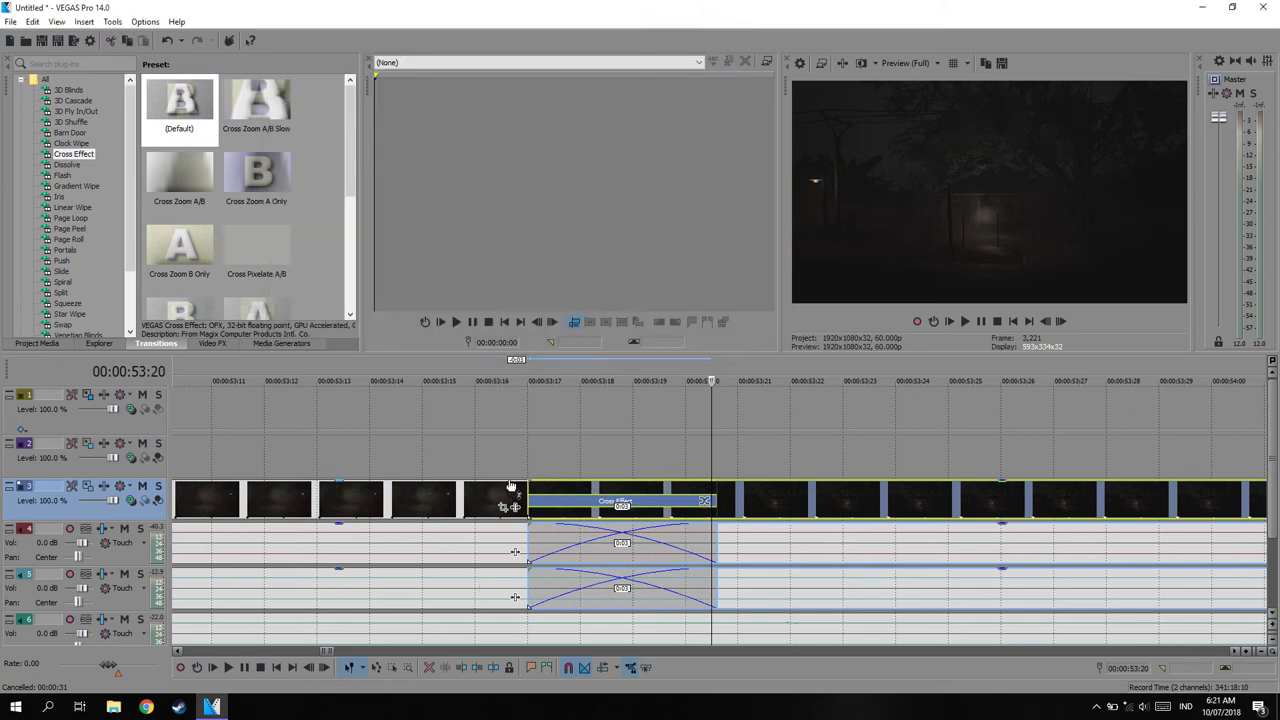
Step: Play back the new Cross Effect transition from just before it
click(502, 463)
click(968, 321)
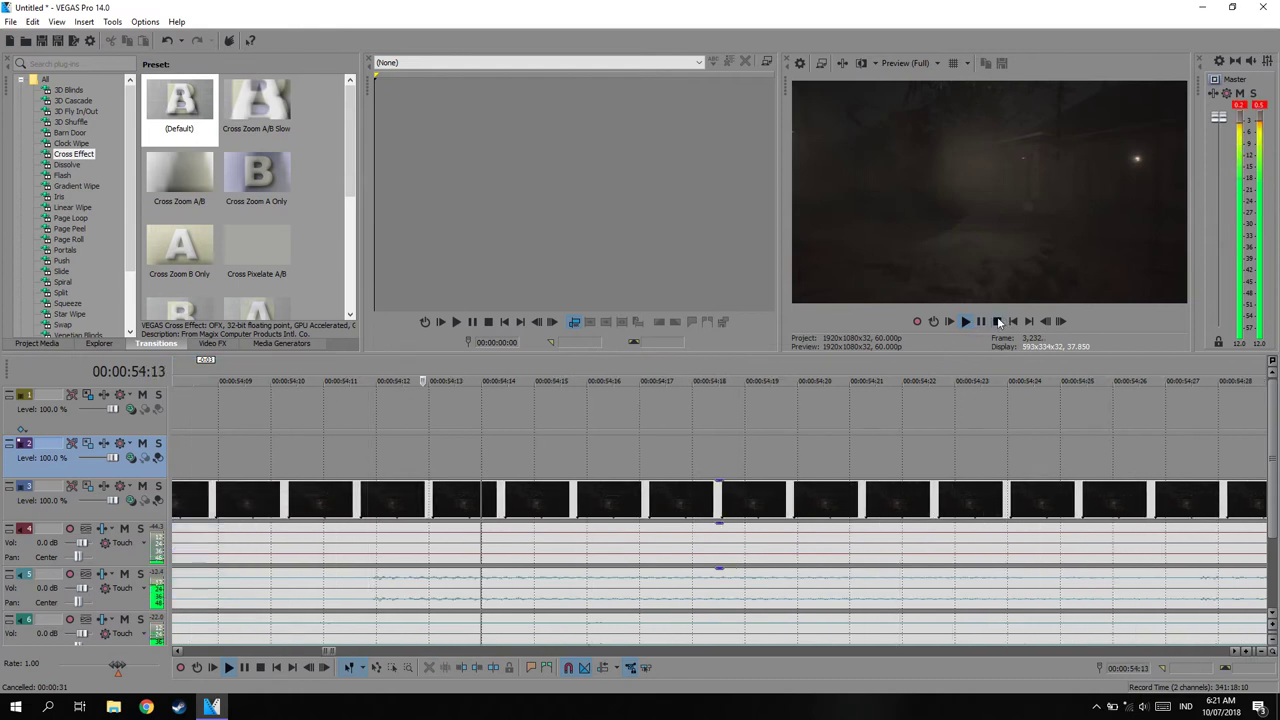
click(981, 321)
scroll(840, 459, down, 5)
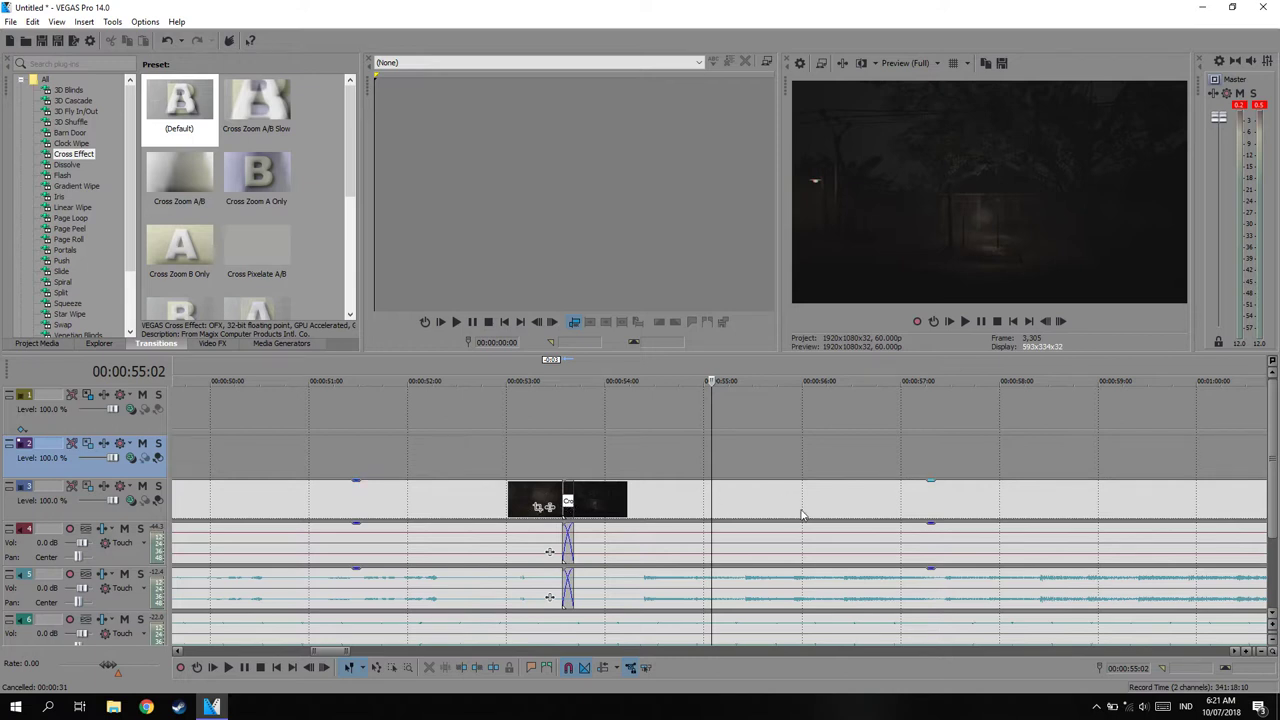
Step: Widen the track 3 crossfade and play it back from just before
drag(801, 515, 668, 515)
click(395, 500)
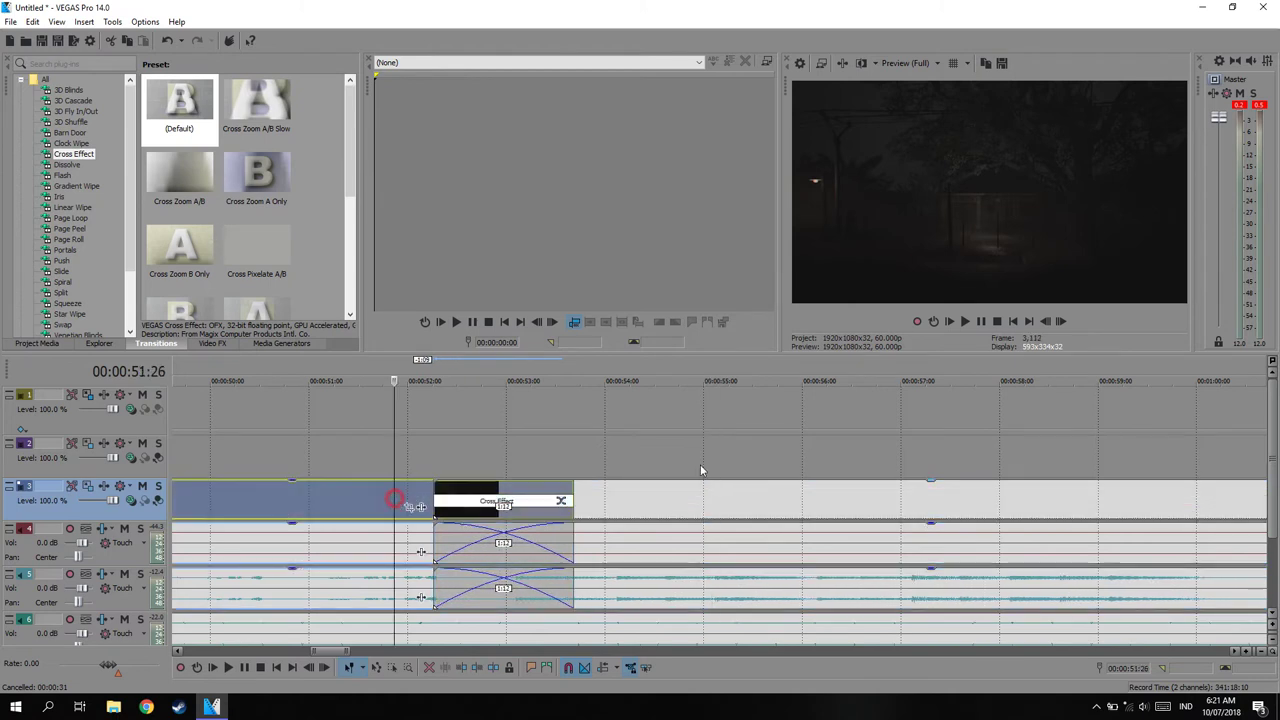
click(965, 321)
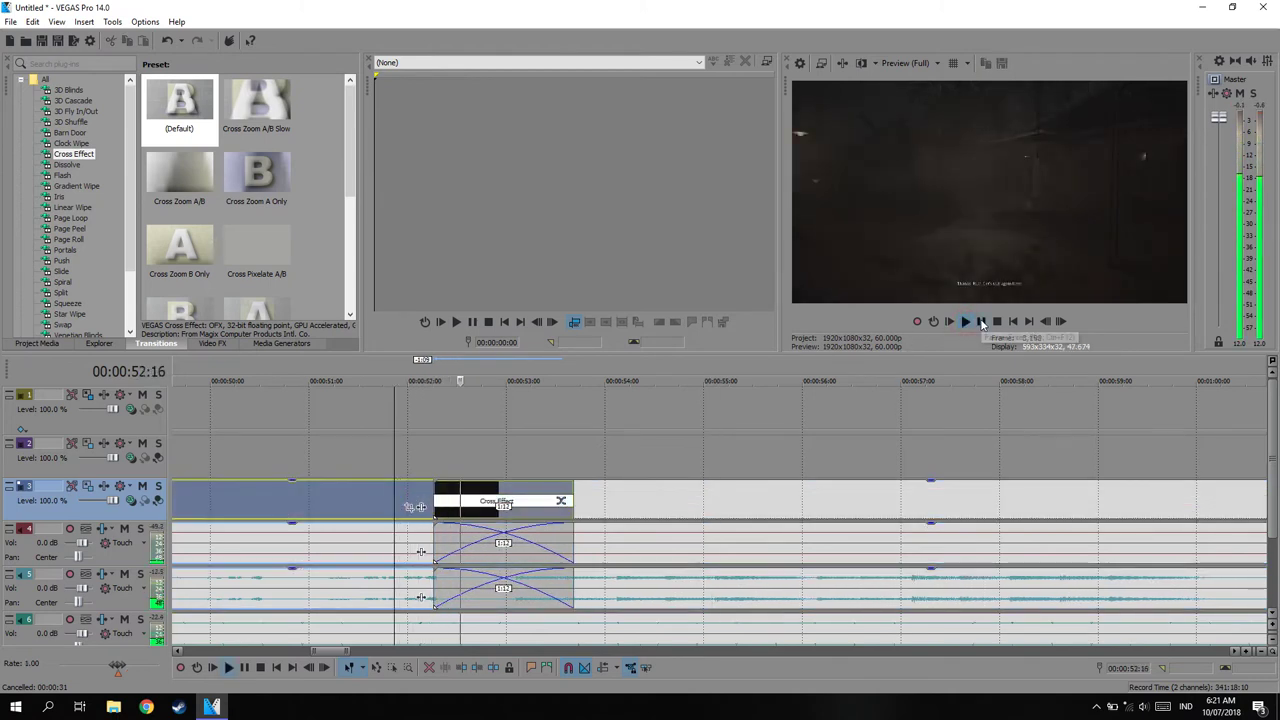
click(981, 321)
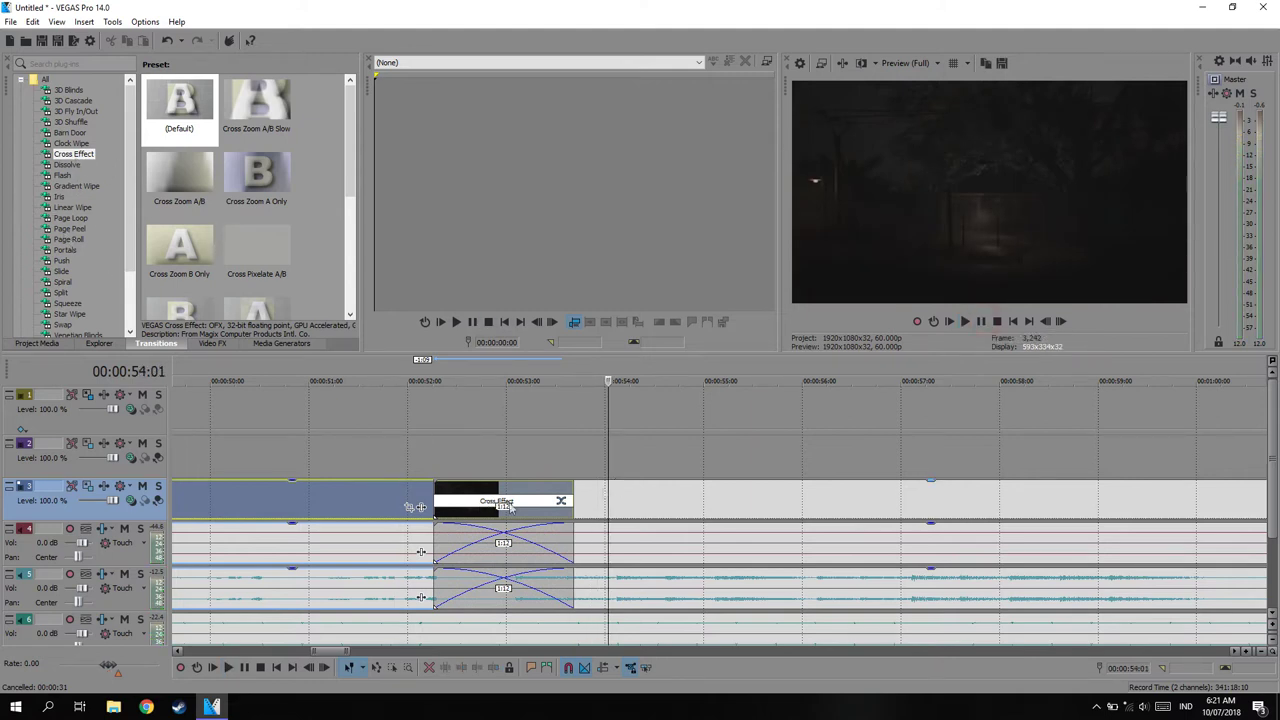
Step: Remove the Cross Effect from the crossfade and drop a Flash transition onto it
click(467, 508)
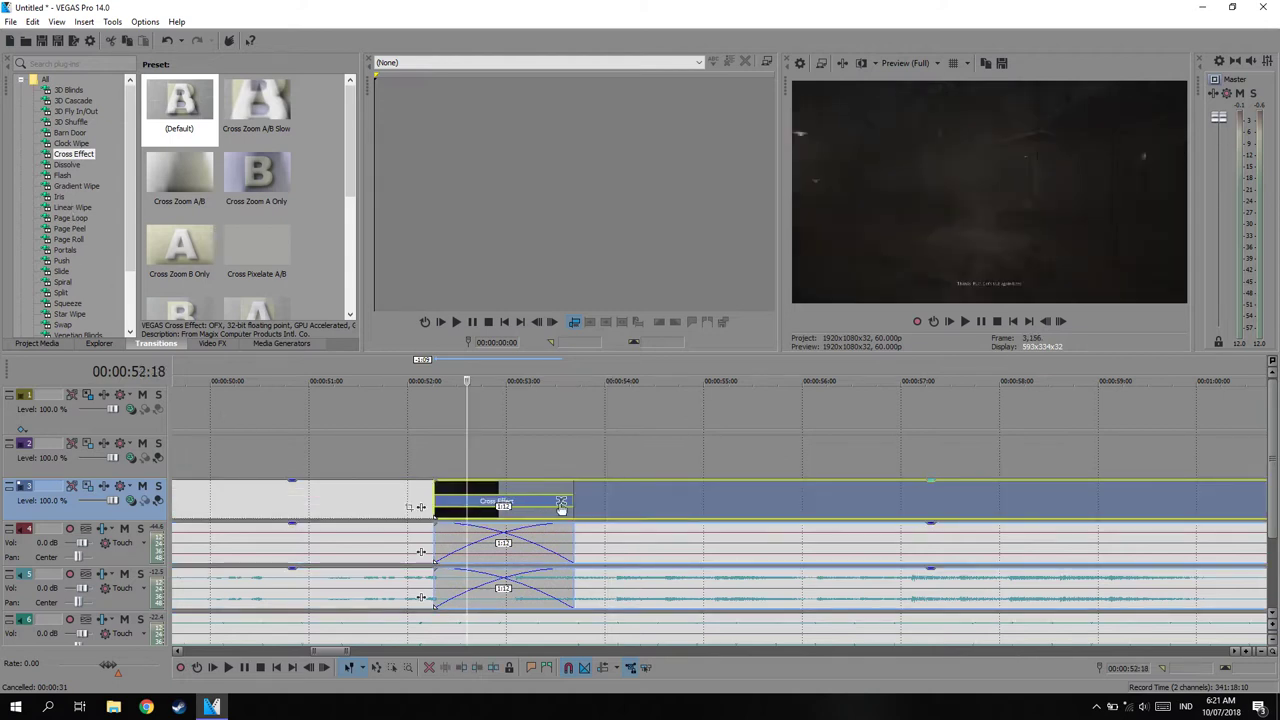
click(561, 503)
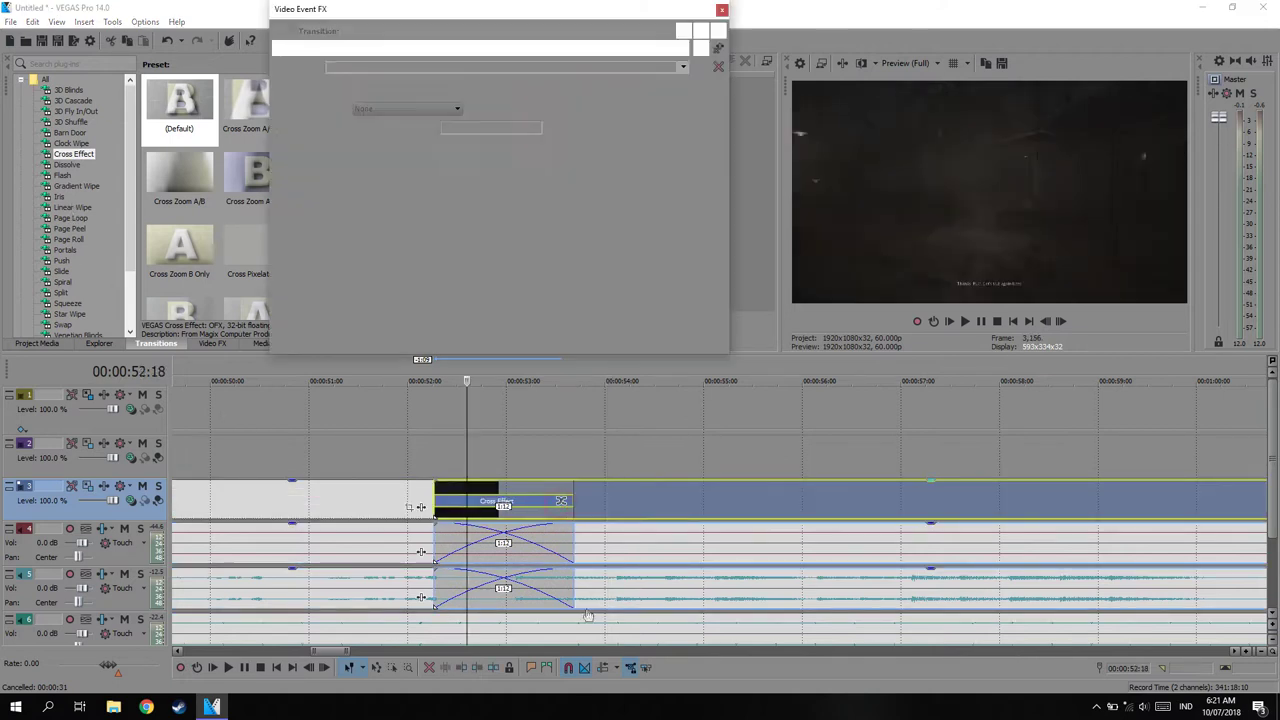
click(719, 52)
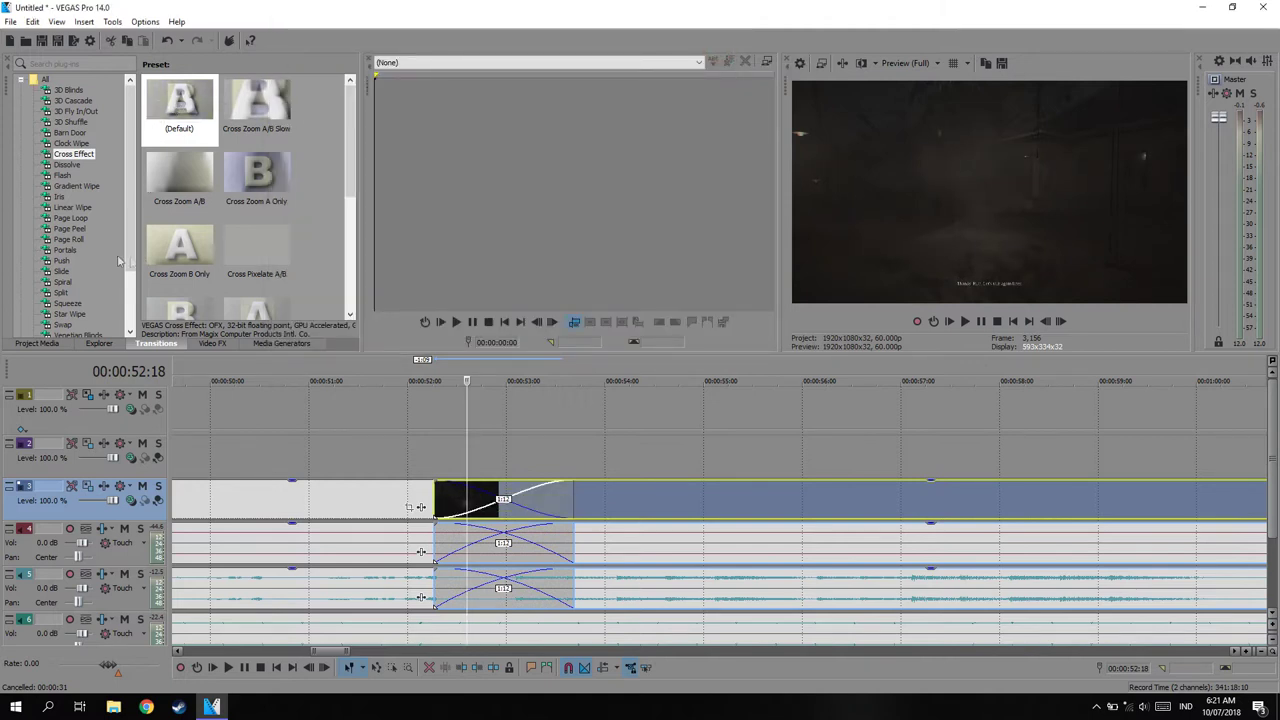
mouse_move(74, 154)
mouse_down()
mouse_move(538, 566)
mouse_move(474, 492)
mouse_up()
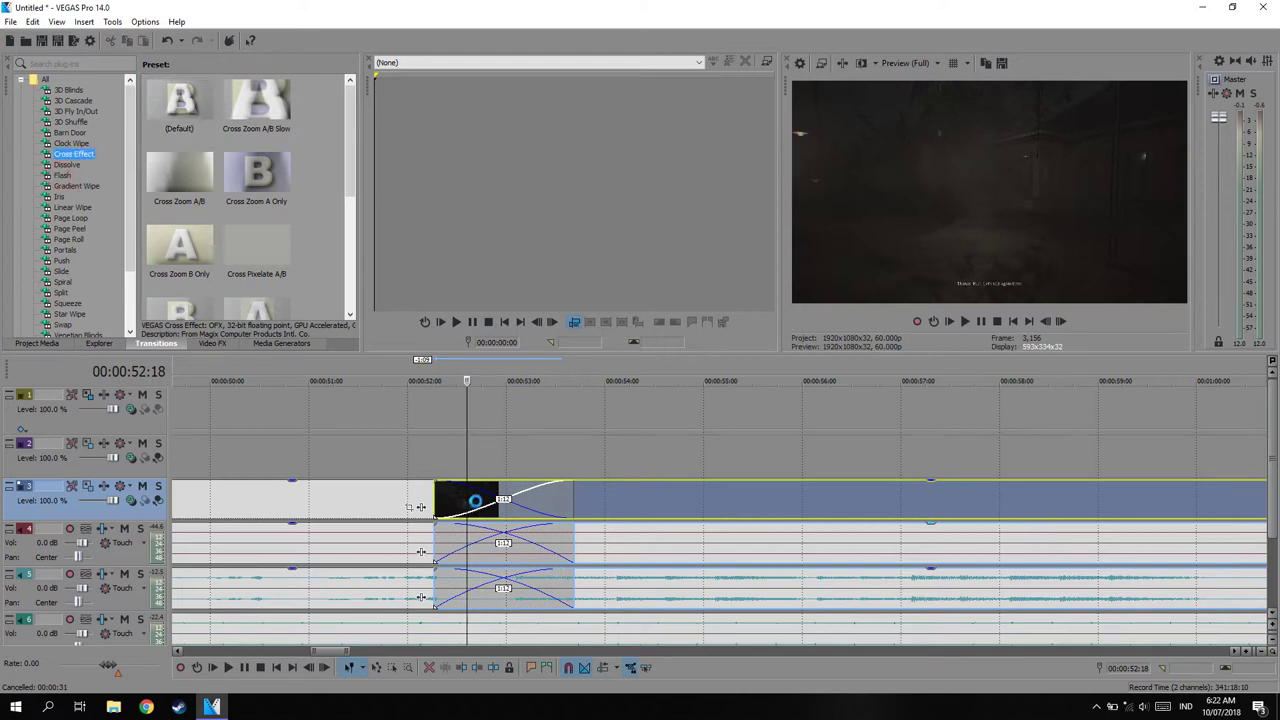
Step: Play back the Flash transition on the crossfade, then bring up the video effects list
click(722, 9)
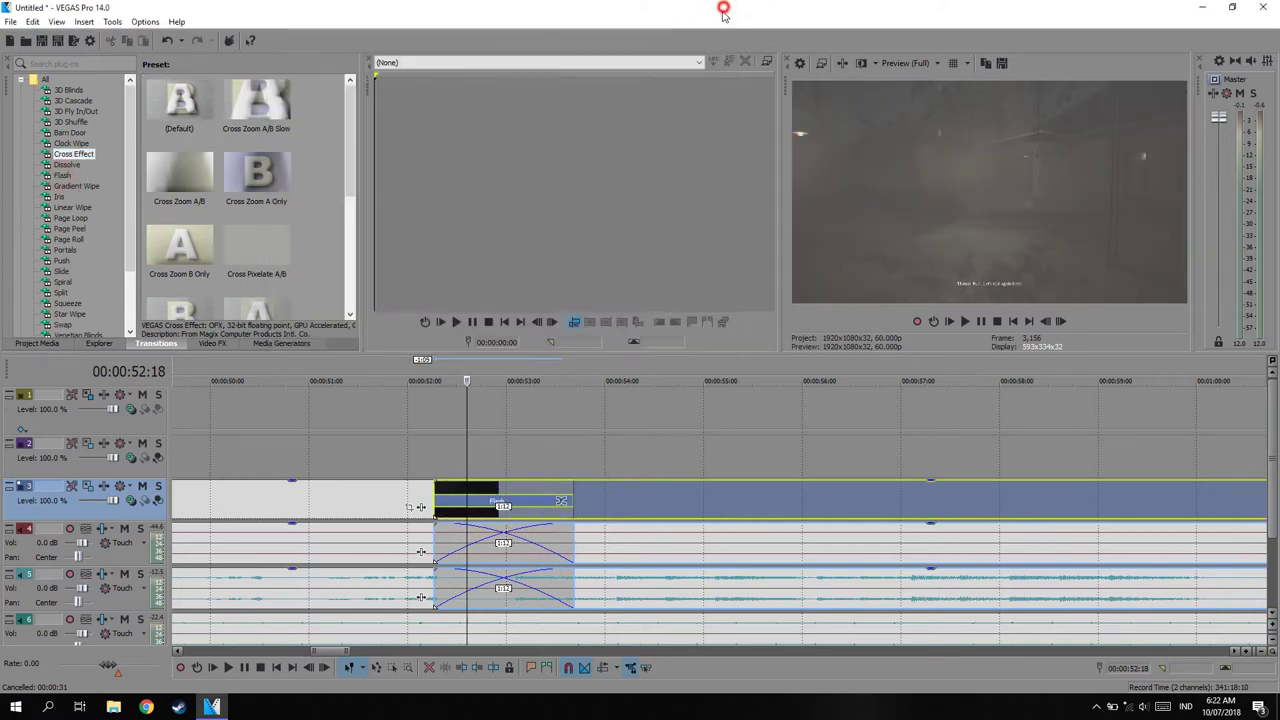
click(416, 502)
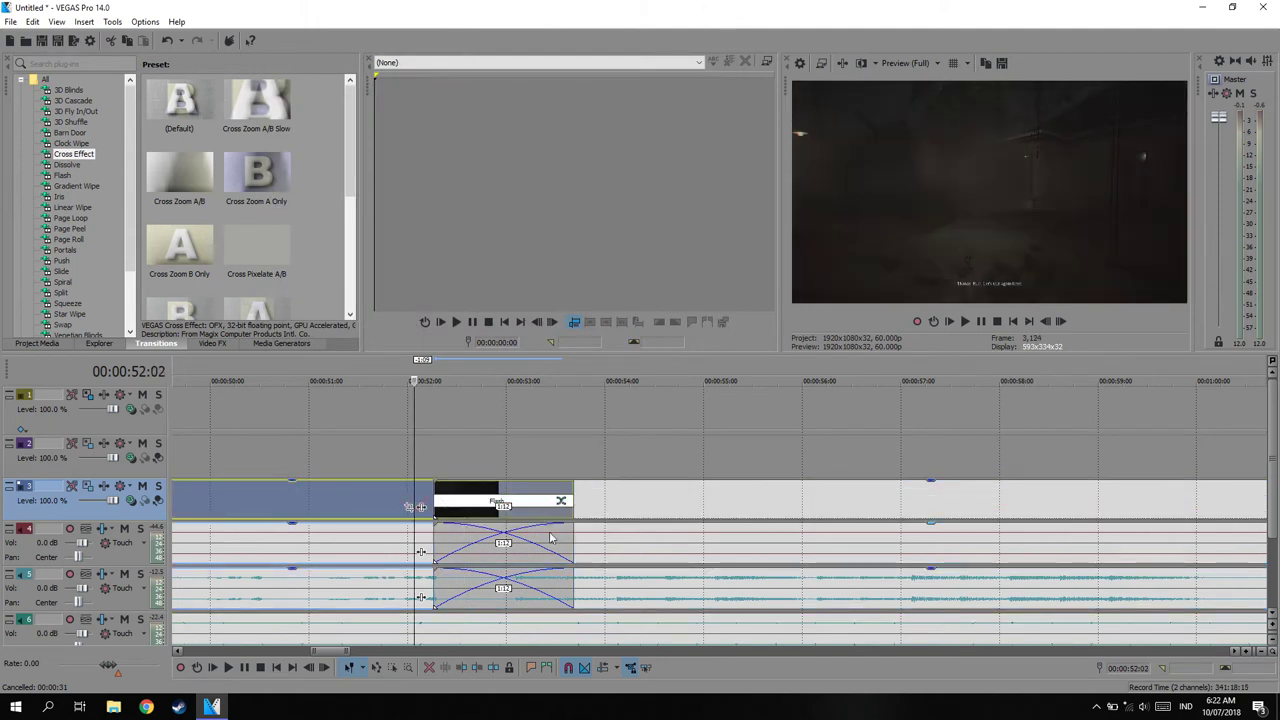
click(965, 321)
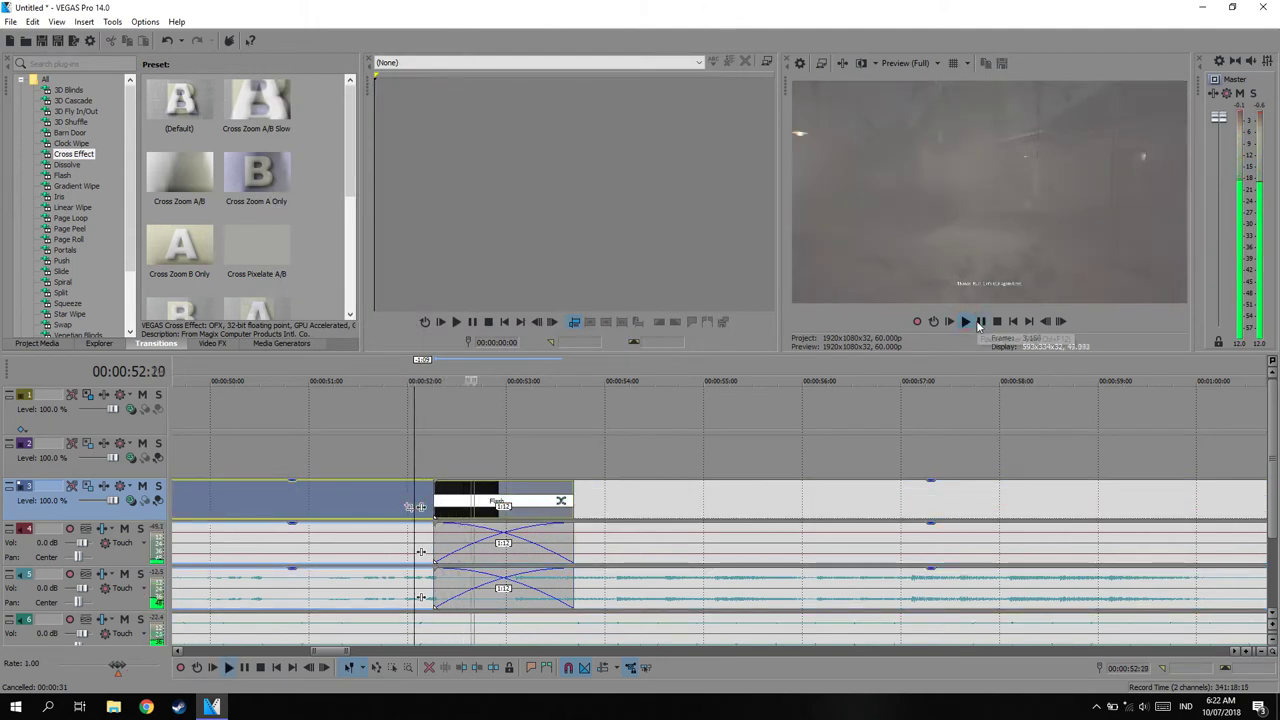
click(982, 321)
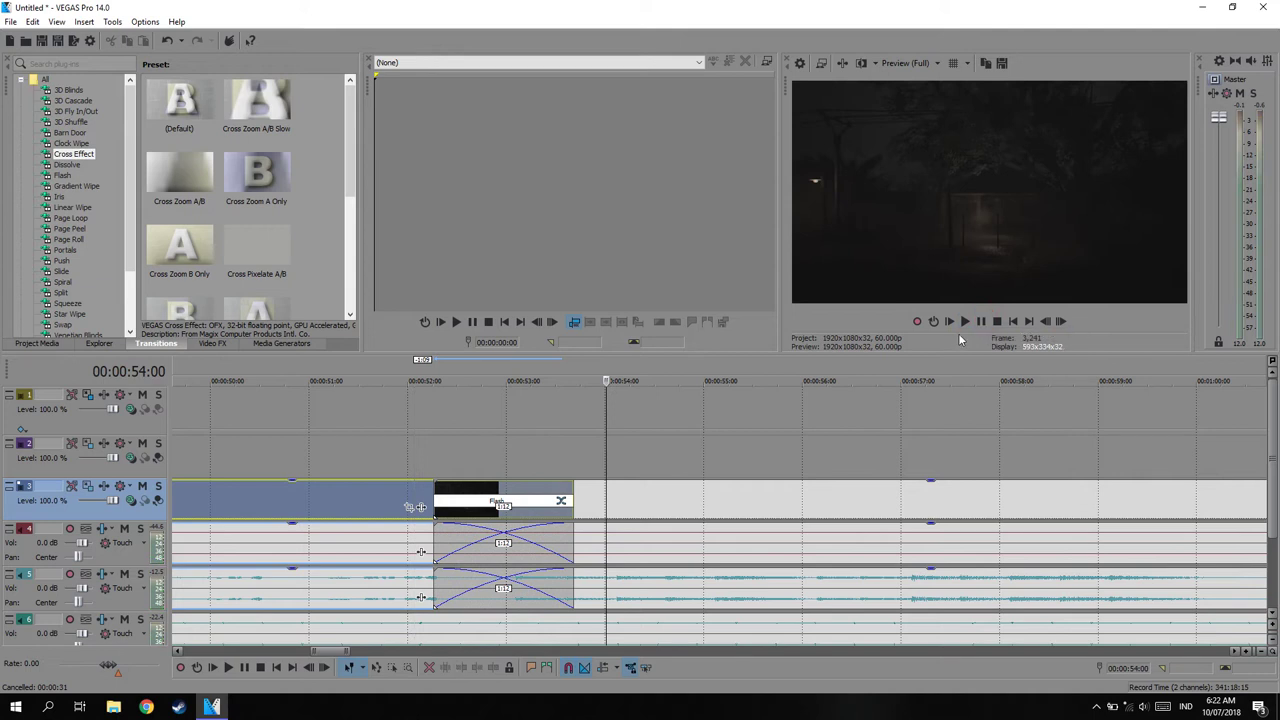
scroll(865, 651, down, 5)
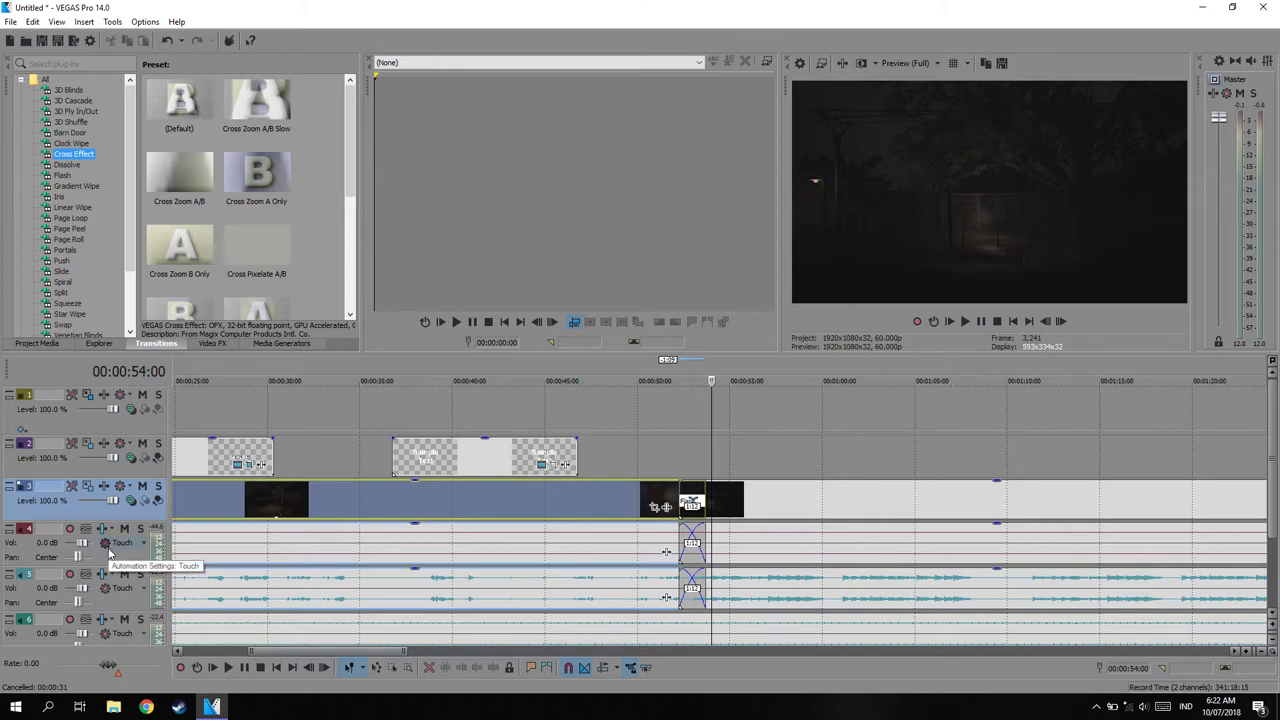
click(212, 343)
Step: Drop the Green Solid Color generator preset onto track 2 above the footage
scroll(116, 295, down, 5)
scroll(120, 287, down, 10)
scroll(106, 254, up, 10)
scroll(106, 254, down, 5)
click(282, 343)
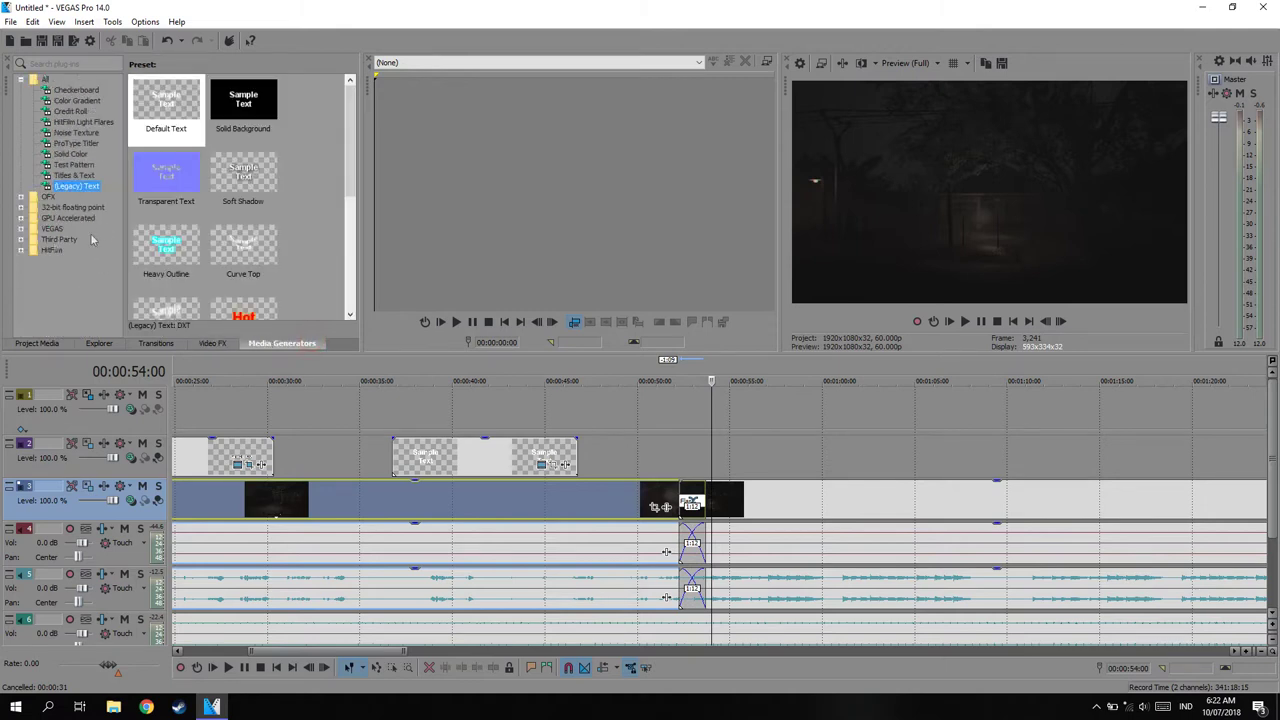
click(70, 154)
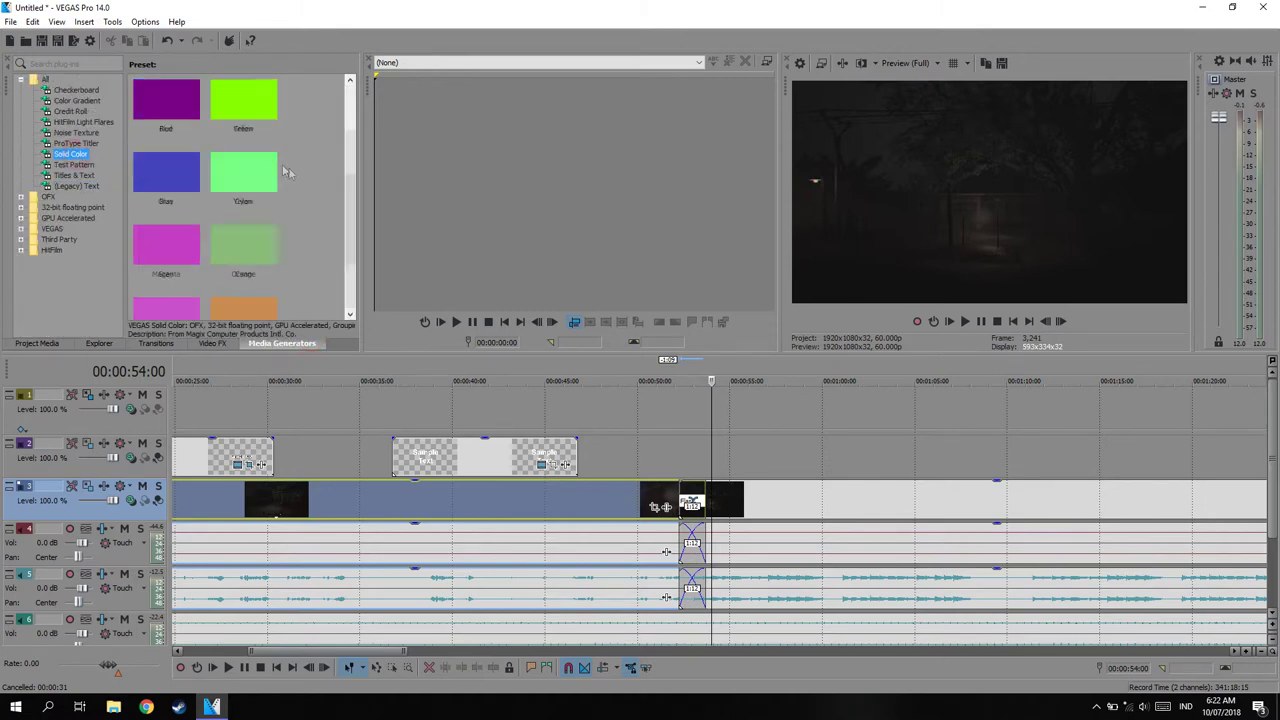
mouse_move(248, 168)
mouse_down()
mouse_move(435, 351)
mouse_move(626, 458)
mouse_up()
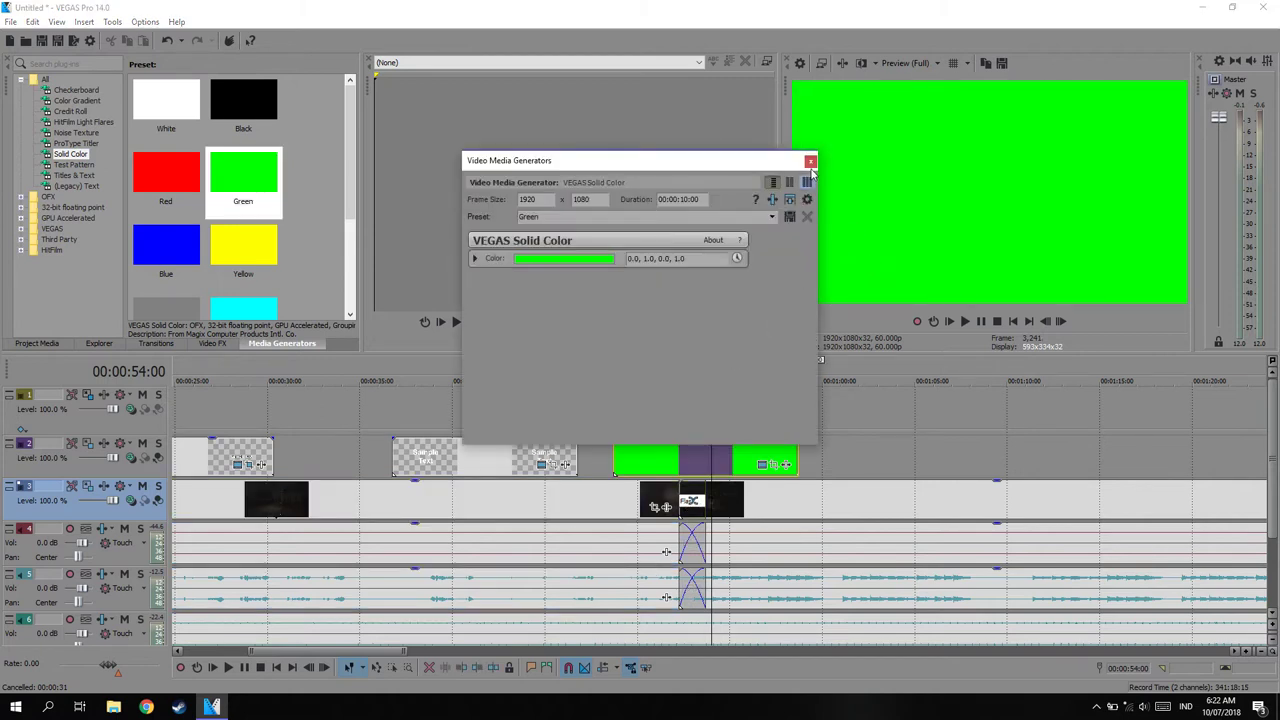
click(810, 160)
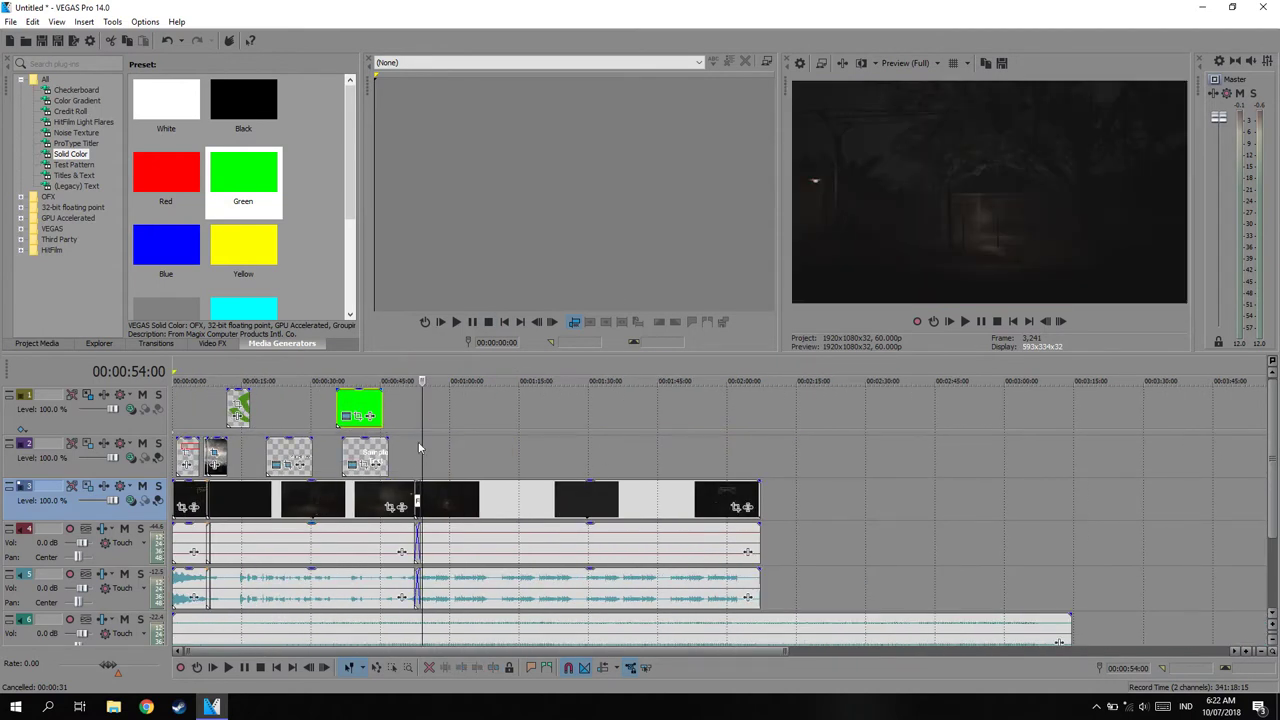
Step: Apply the Chroma Keyer effect to the green Solid Color clip
click(150, 192)
click(212, 343)
scroll(112, 227, up, 2)
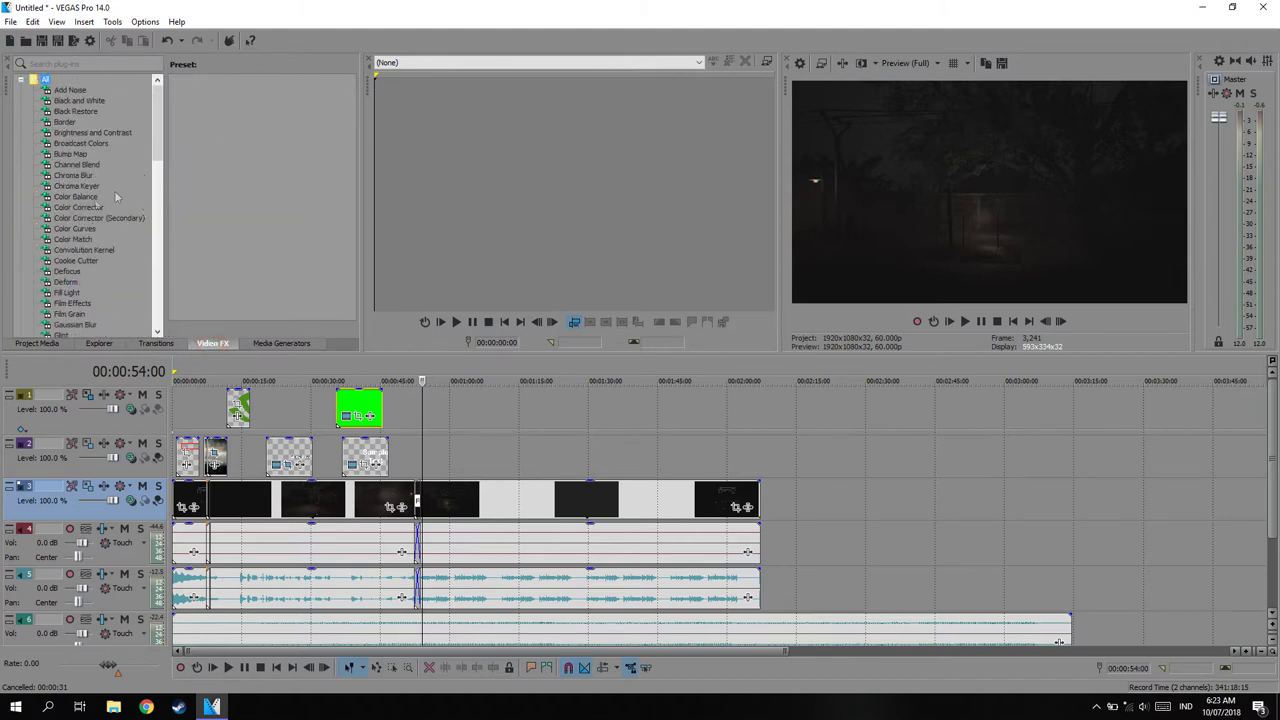
click(70, 187)
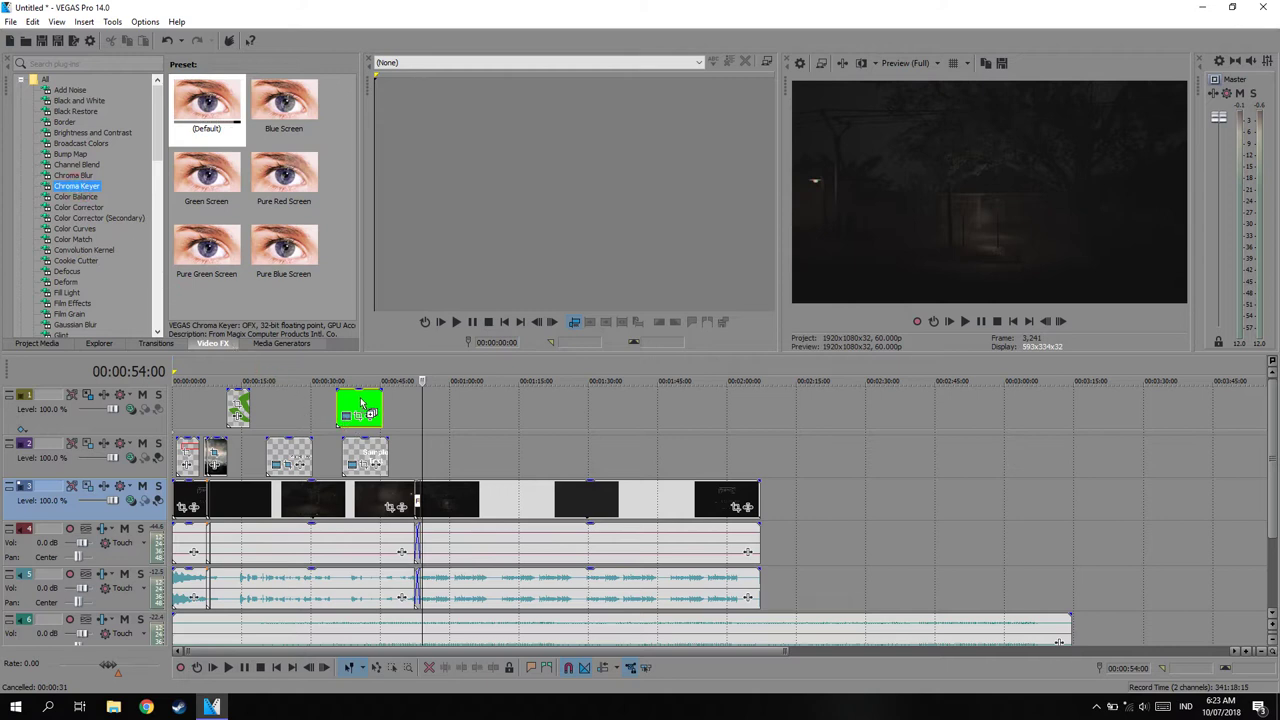
drag(358, 407, 360, 410)
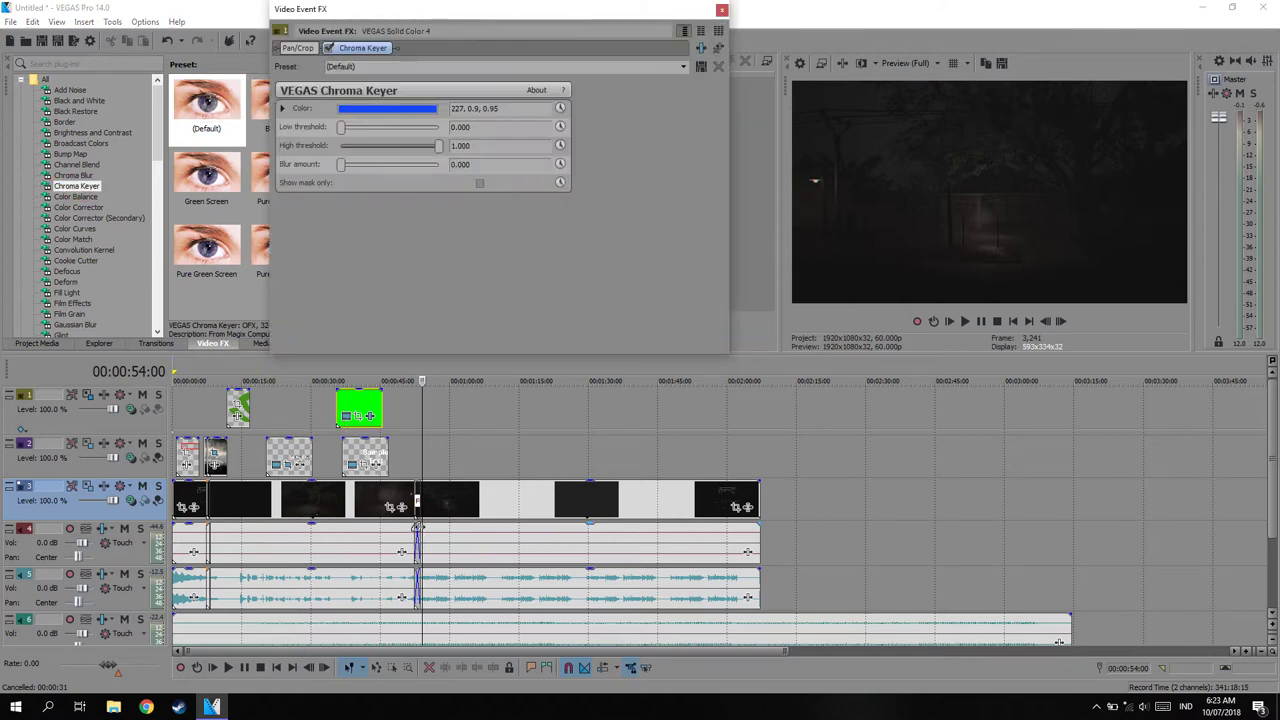
Step: Sample the green event's colour (120, 1.0, 1.0) as the key colour and close the settings
click(369, 110)
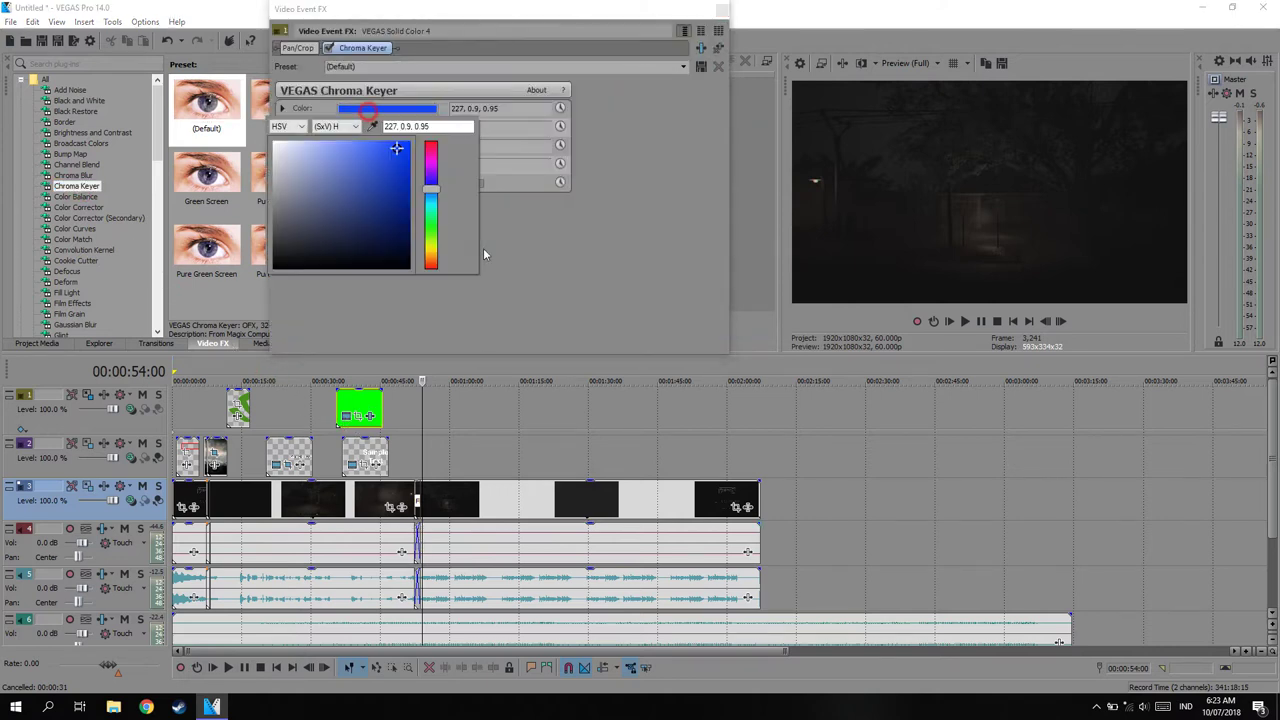
click(372, 127)
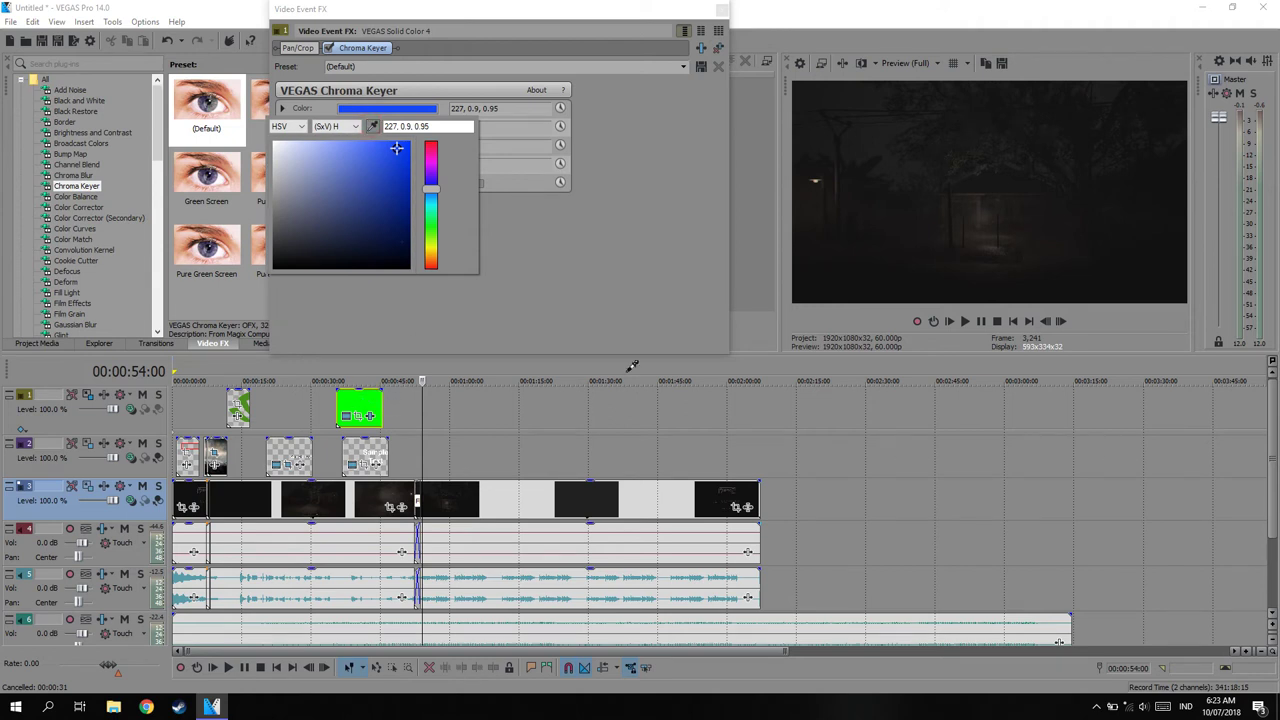
click(364, 405)
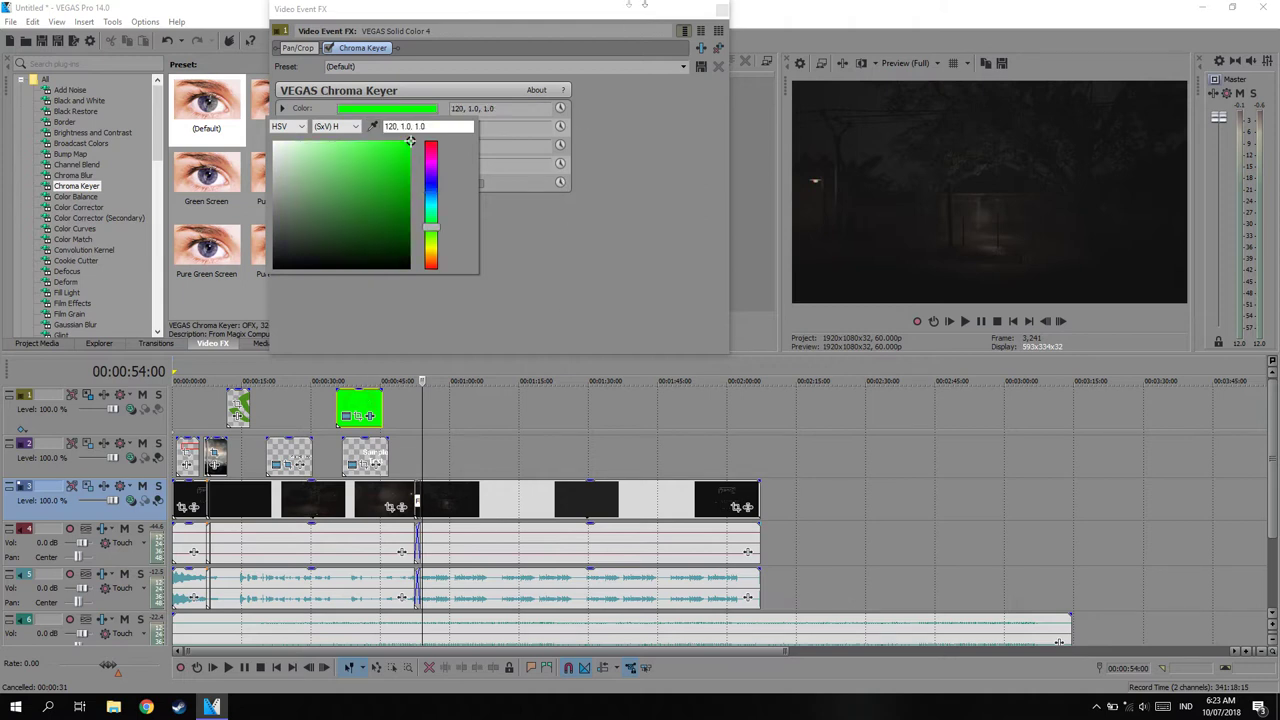
click(727, 18)
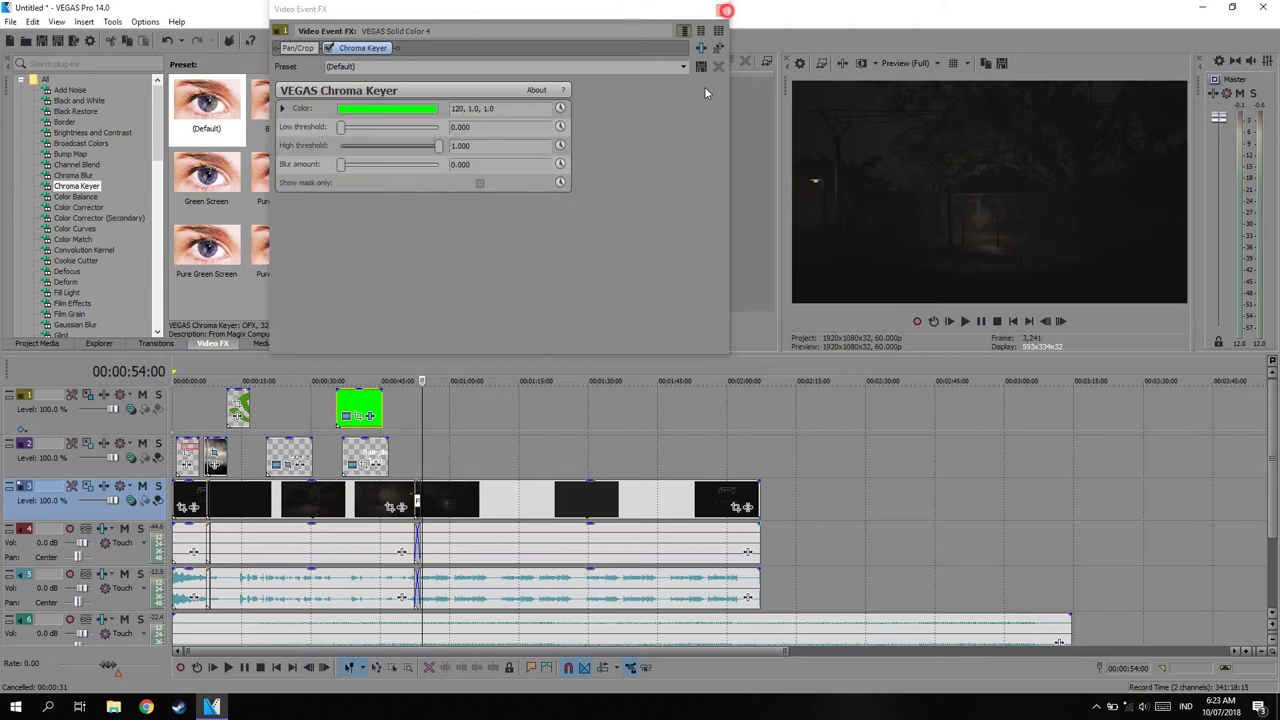
click(724, 10)
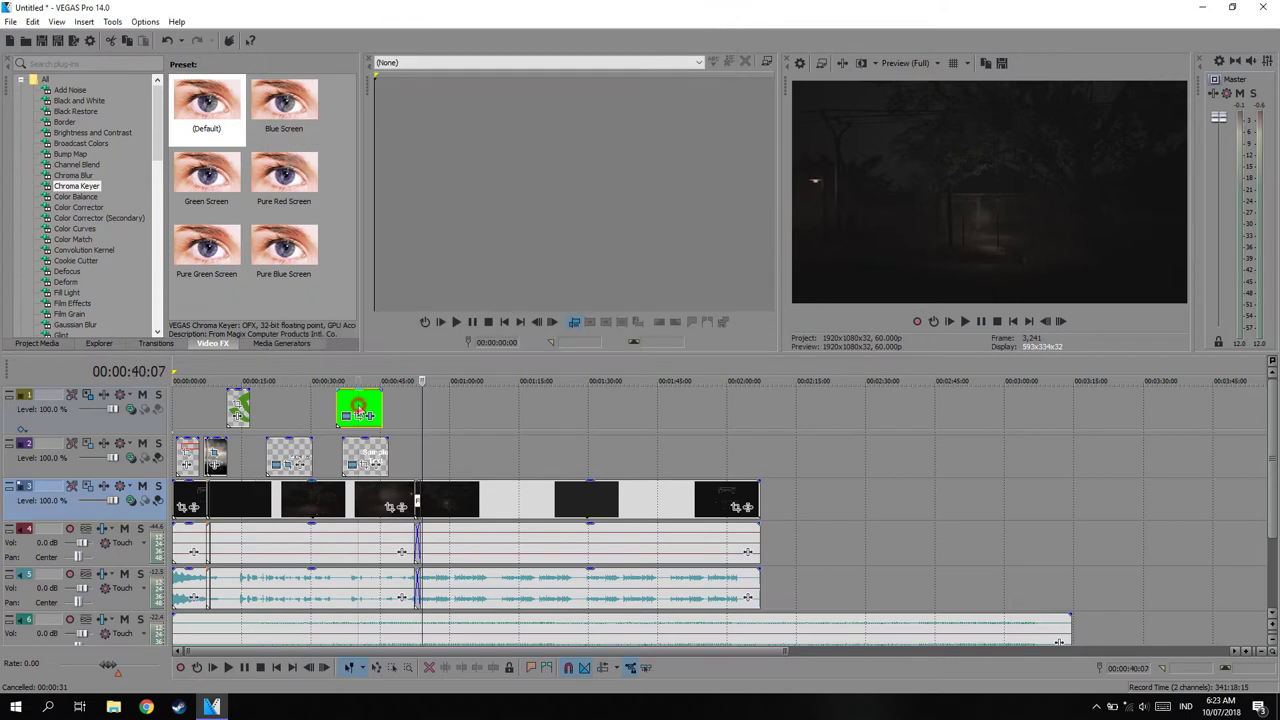
click(358, 414)
scroll(633, 413, up, 5)
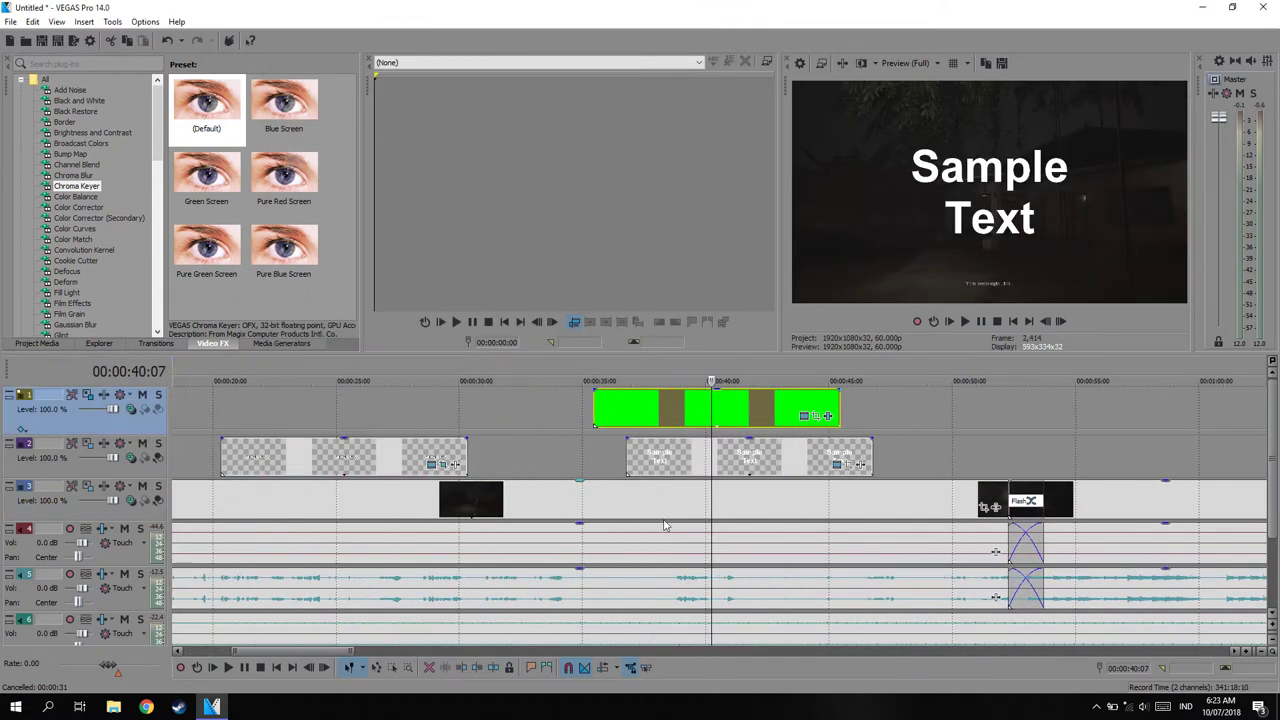
click(666, 407)
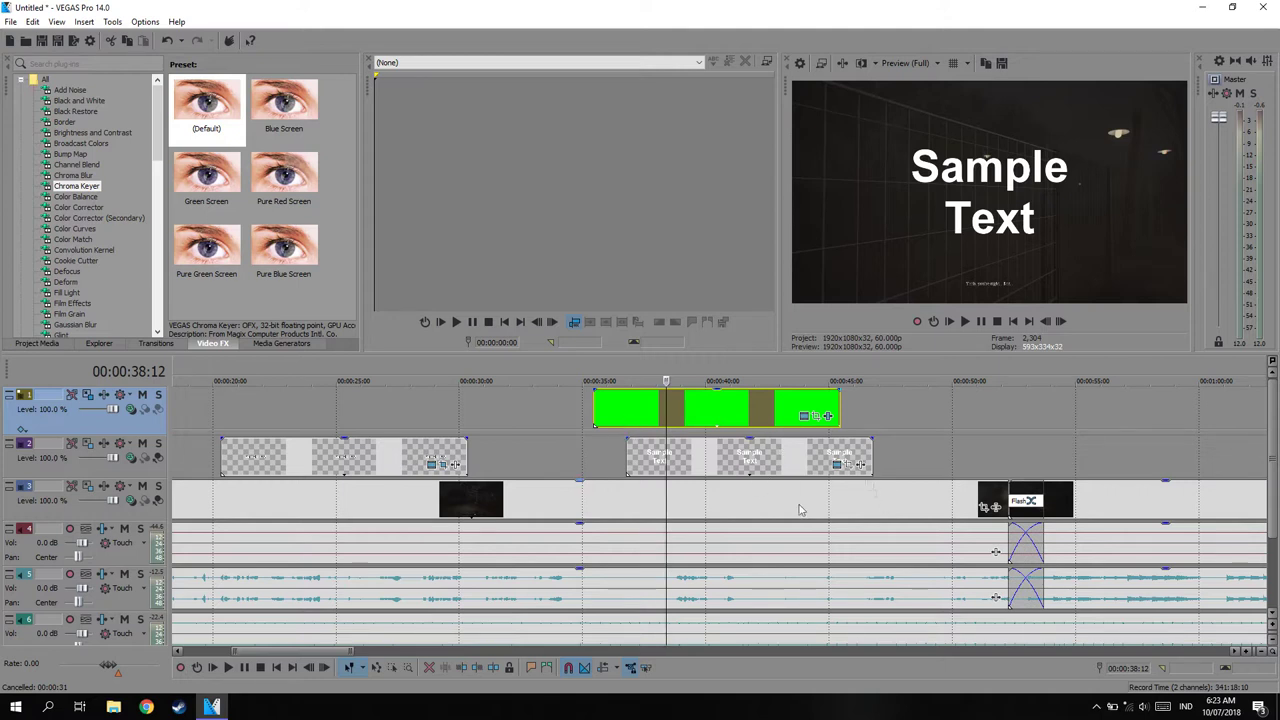
click(745, 462)
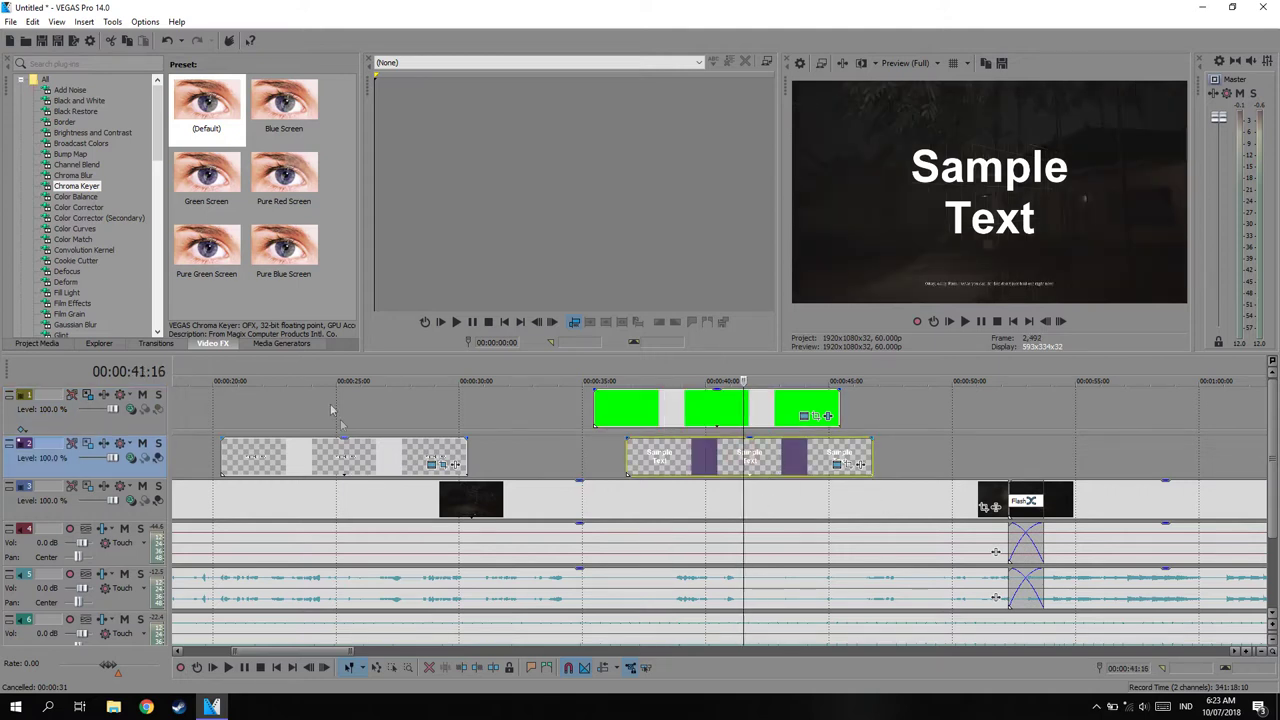
scroll(355, 468, down, 5)
click(241, 410)
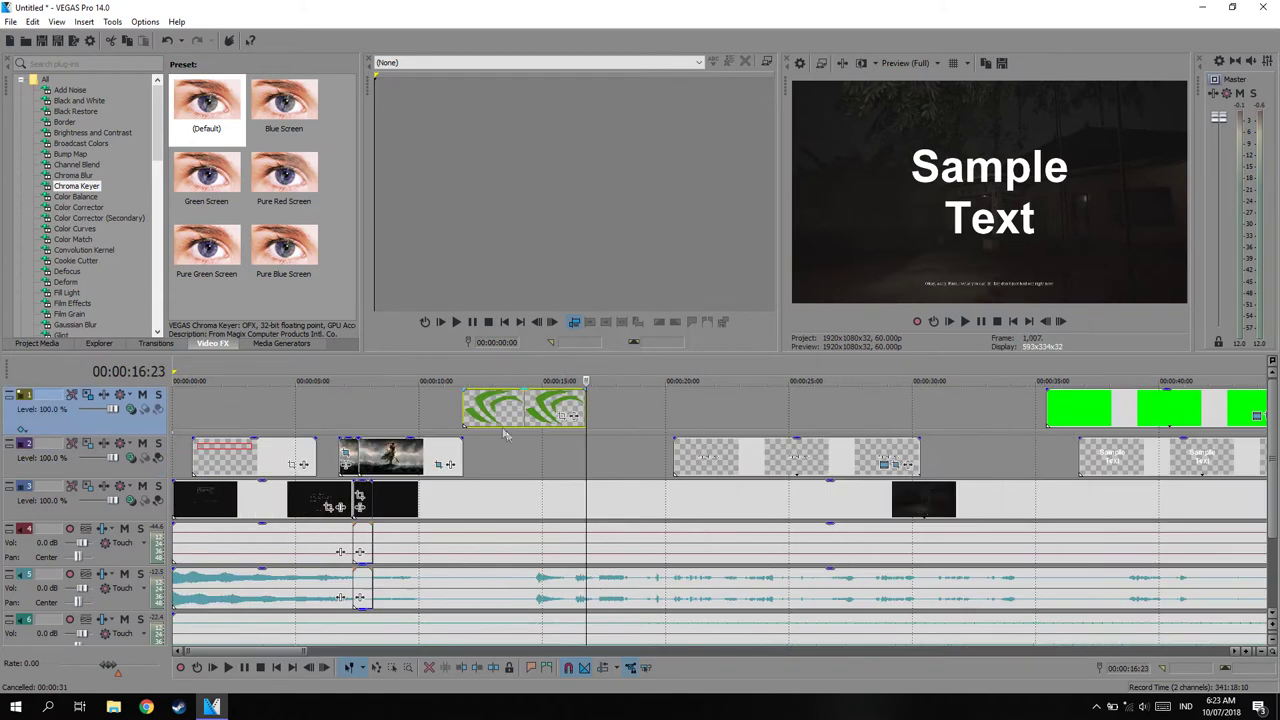
scroll(657, 402, up, 5)
scroll(660, 405, up, 3)
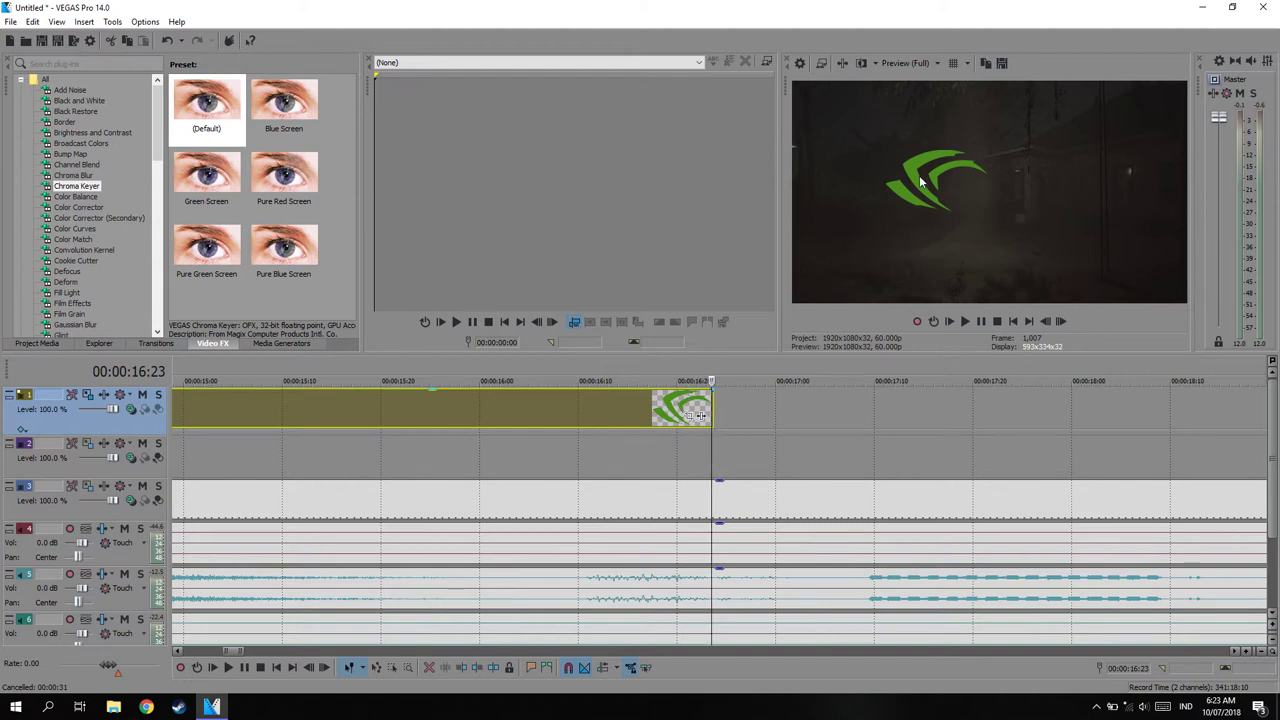
scroll(762, 438, down, 8)
scroll(764, 421, down, 2)
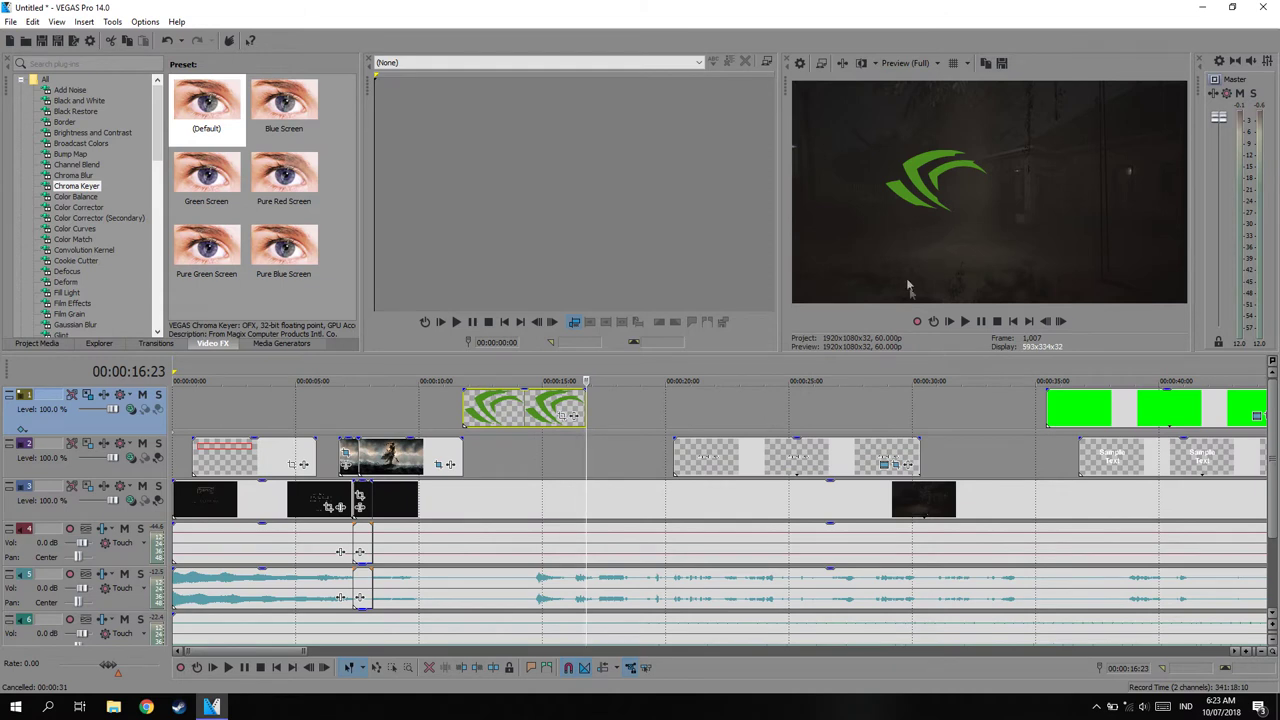
scroll(942, 468, down, 3)
click(504, 406)
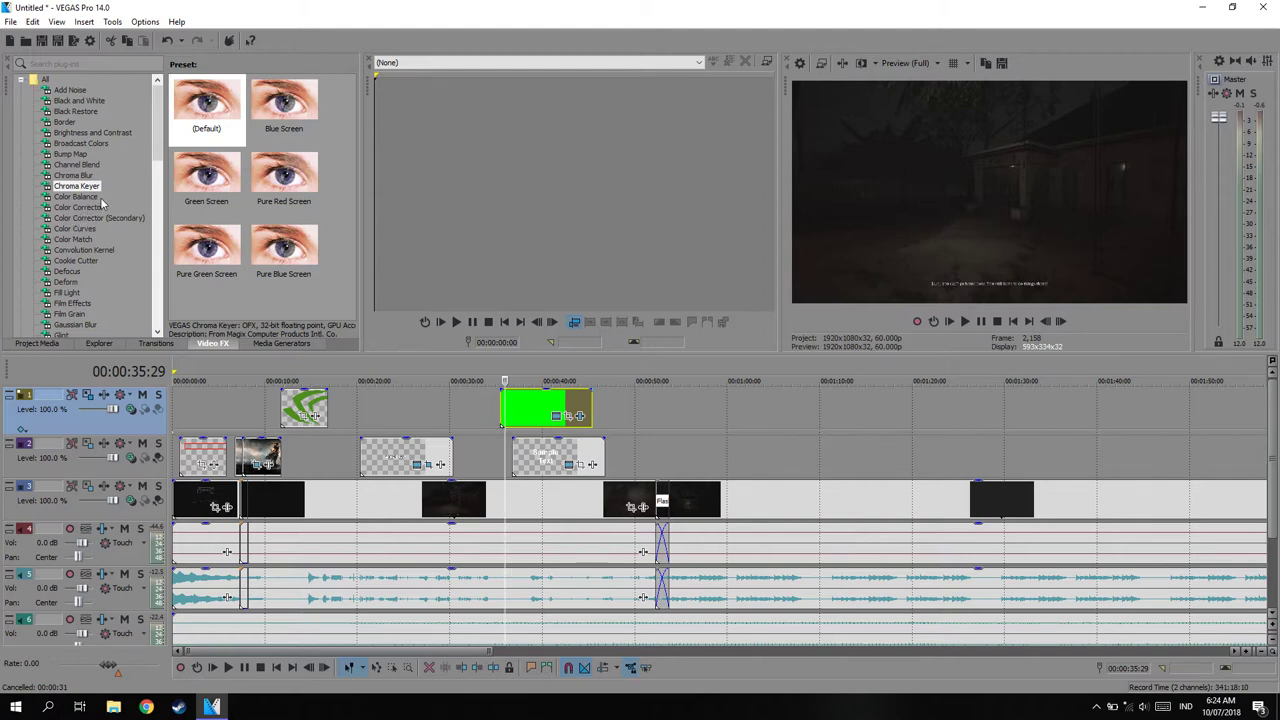
Step: Browse from Color Balance to Color Corrector and drop its default preset onto the track 3 event
click(75, 196)
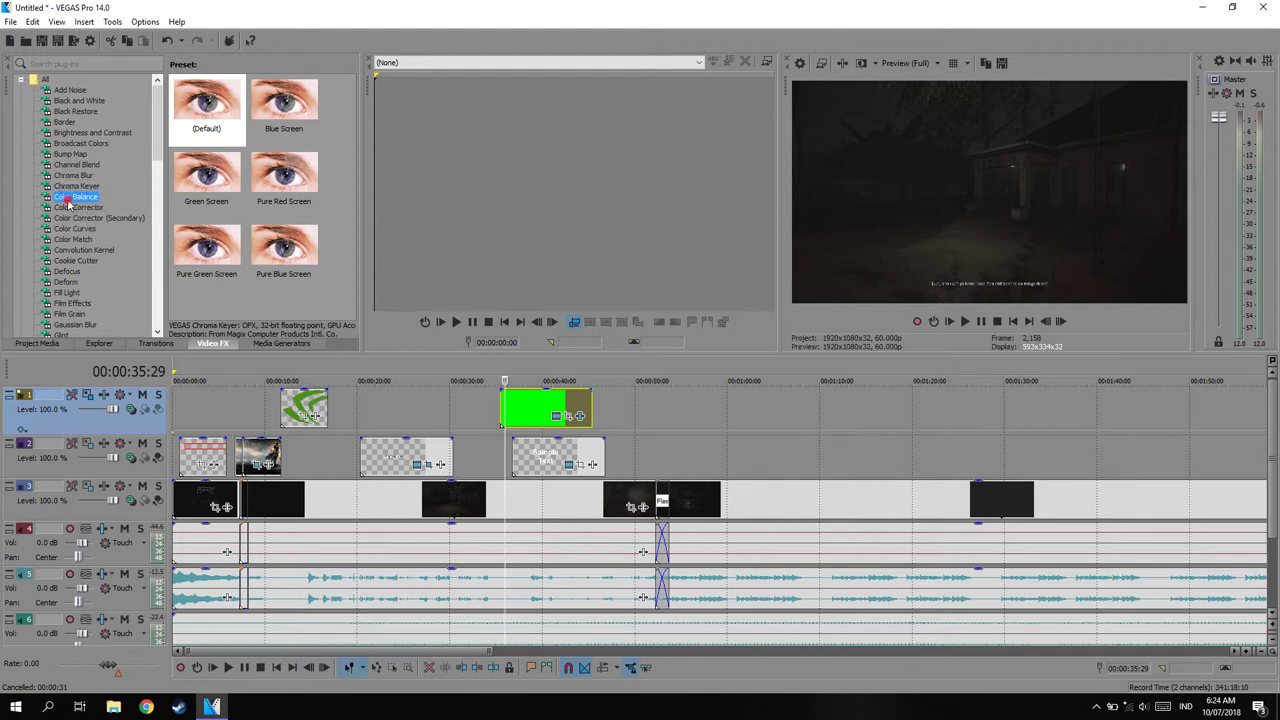
click(100, 207)
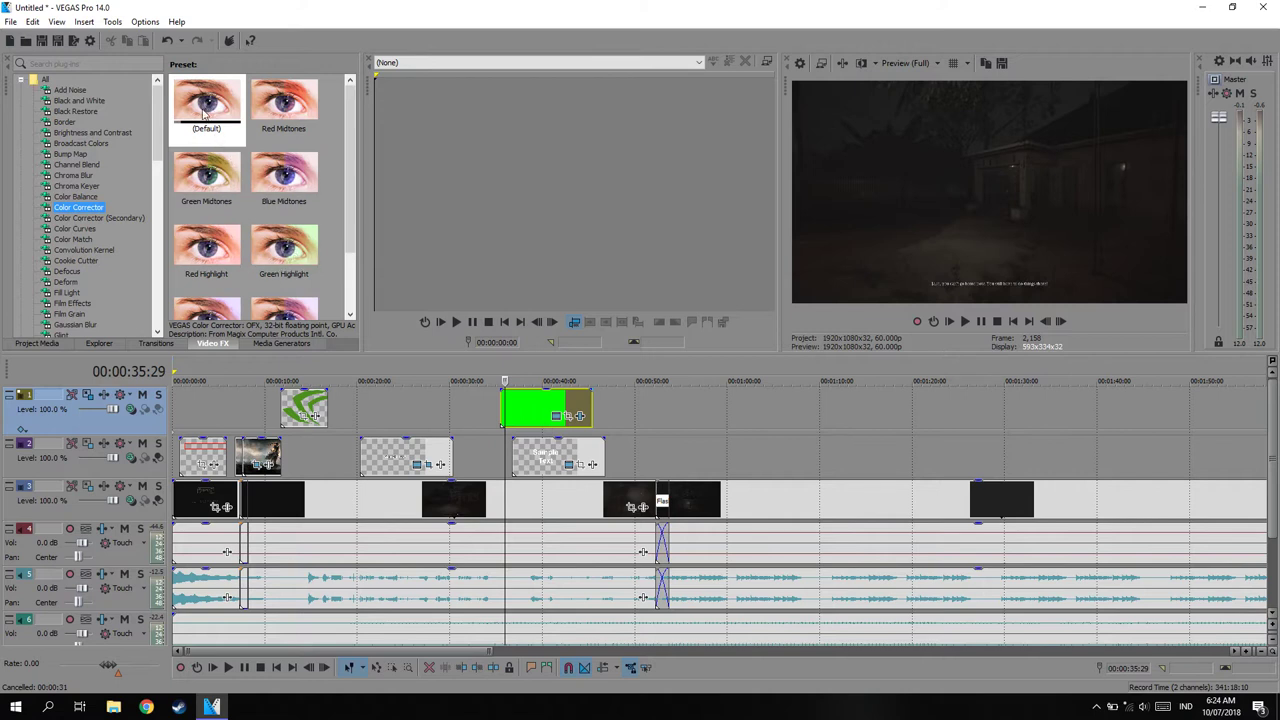
drag(203, 97, 1000, 500)
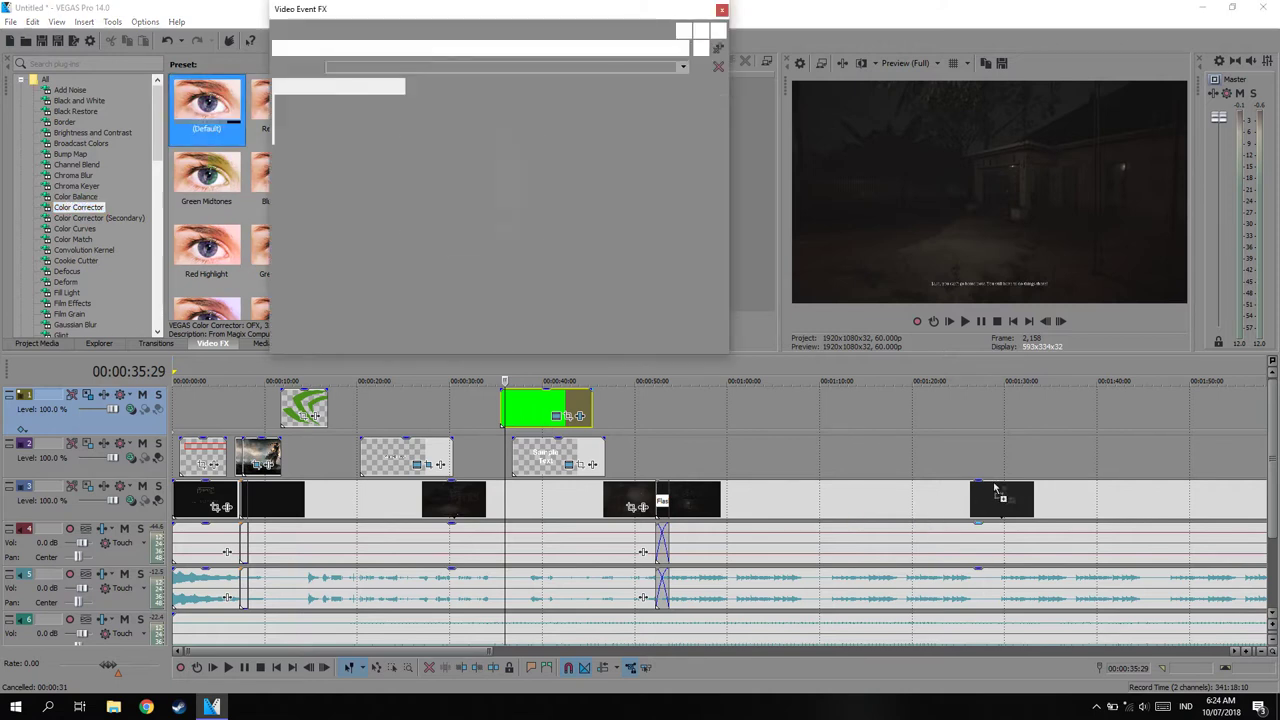
Step: Shift the Color Corrector's Low colour wheel to 57.13, 0.2457 and close the settings
click(1028, 506)
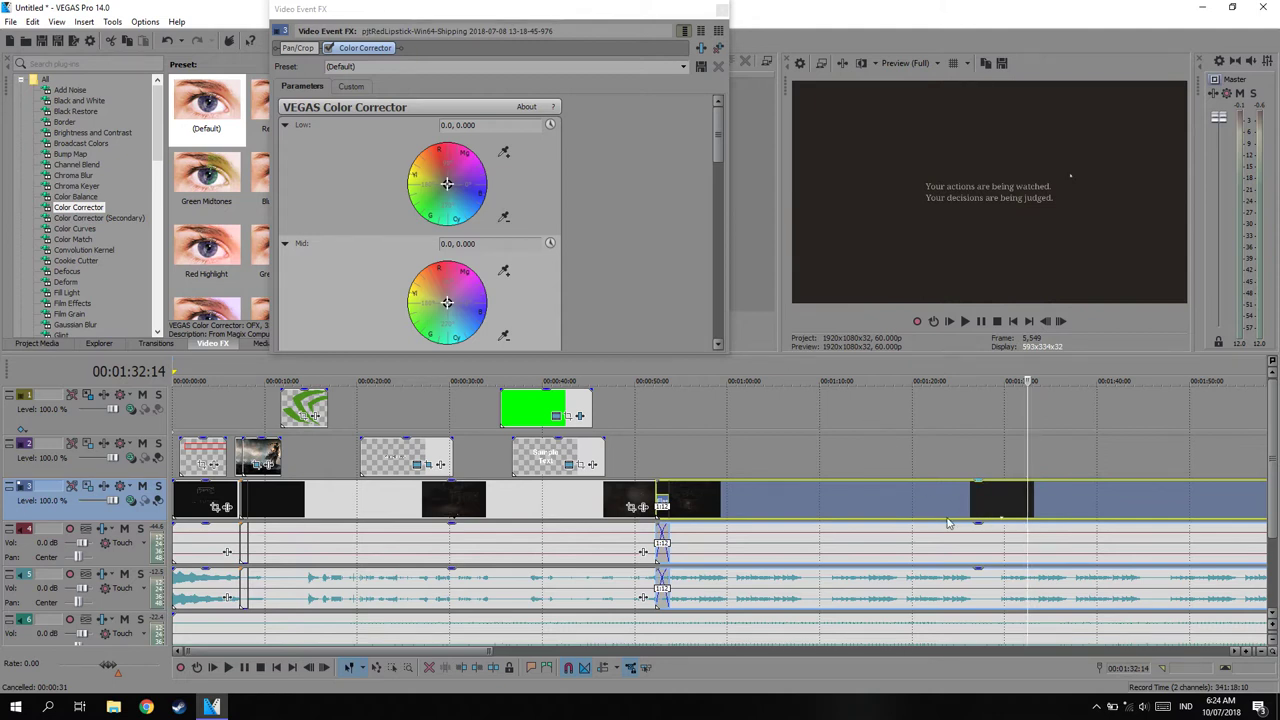
click(447, 184)
mouse_move(447, 184)
mouse_down()
mouse_move(437, 195)
mouse_move(518, 190)
mouse_up()
drag(459, 187, 452, 176)
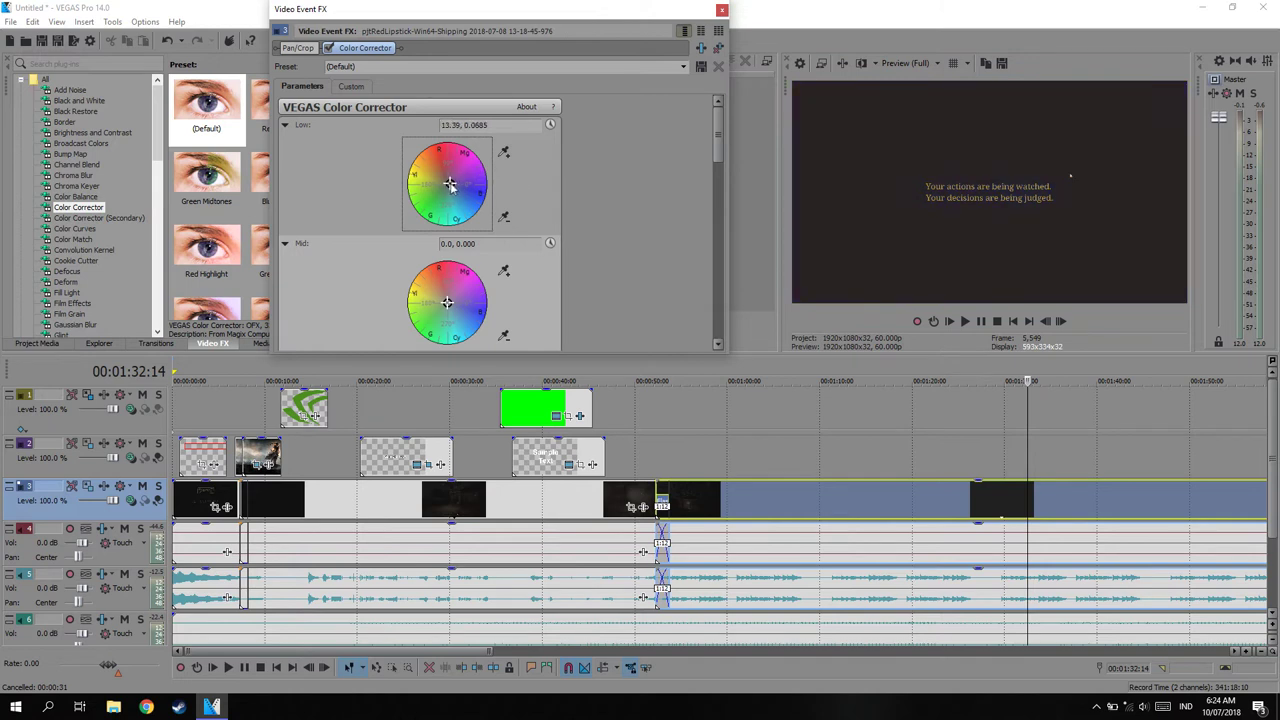
click(722, 11)
click(751, 503)
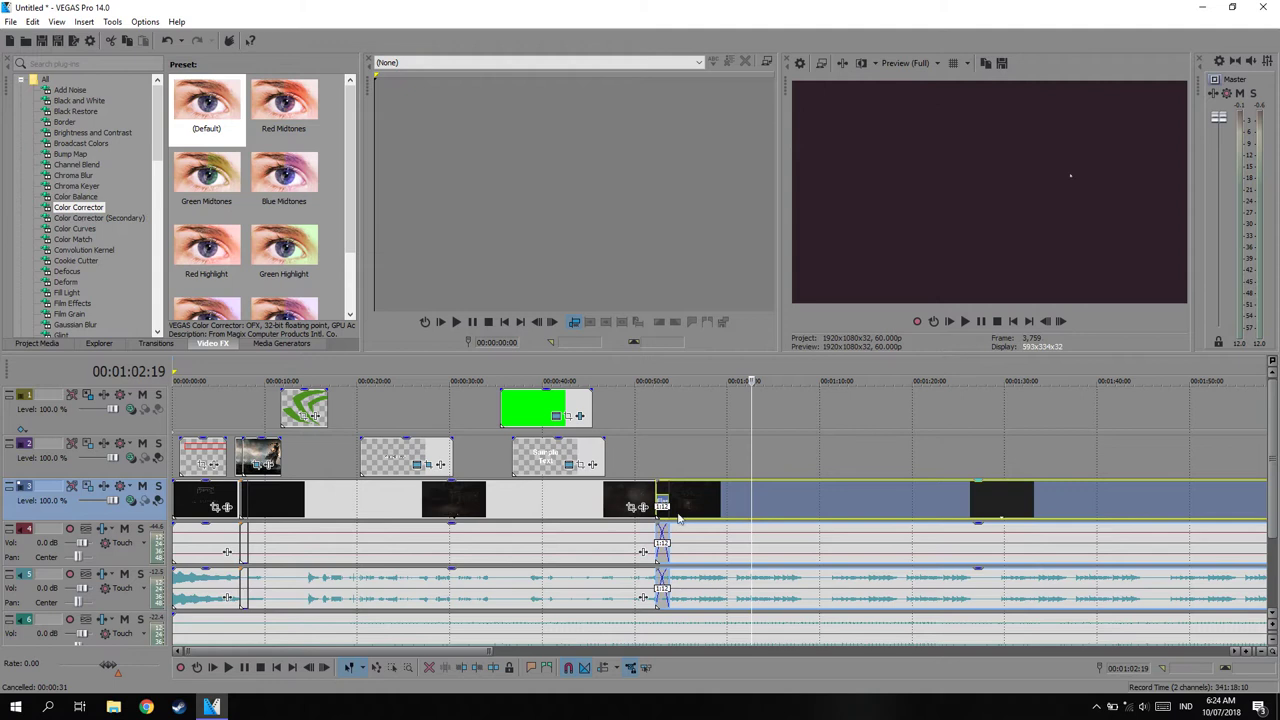
Step: Move the playhead through the track 3 video to its end
click(700, 501)
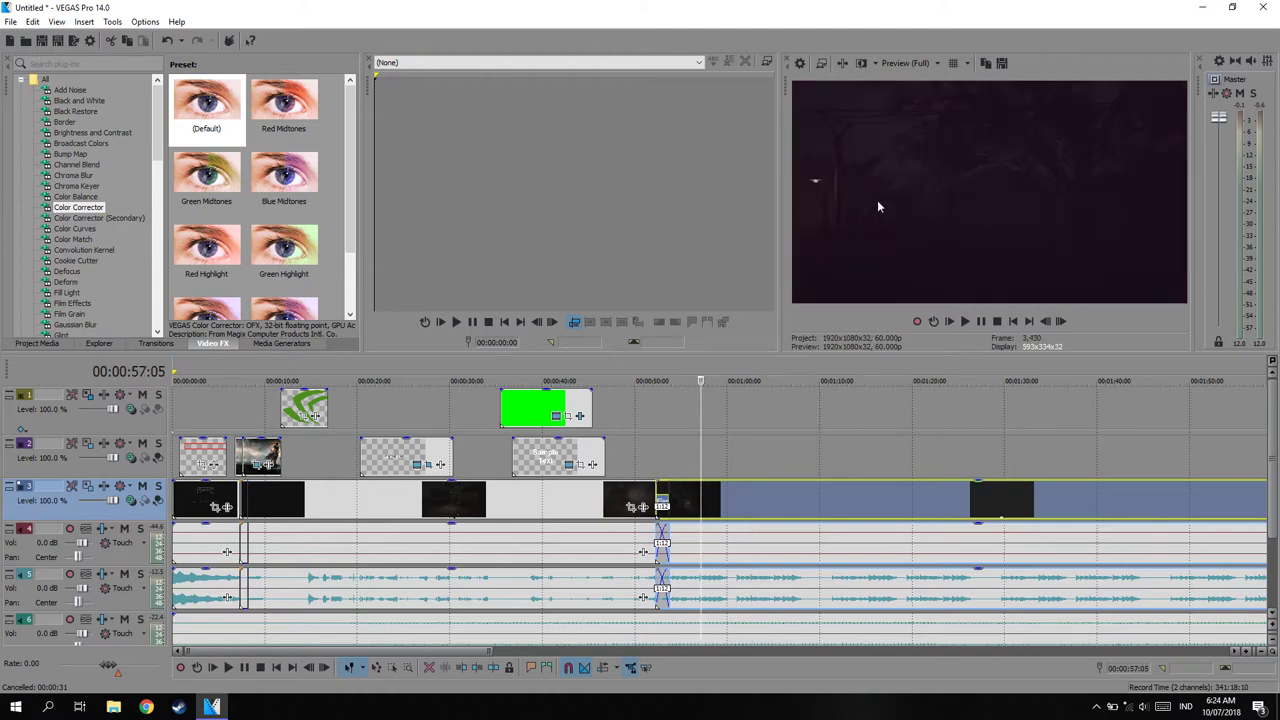
scroll(958, 553, down, 3)
scroll(945, 520, down, 3)
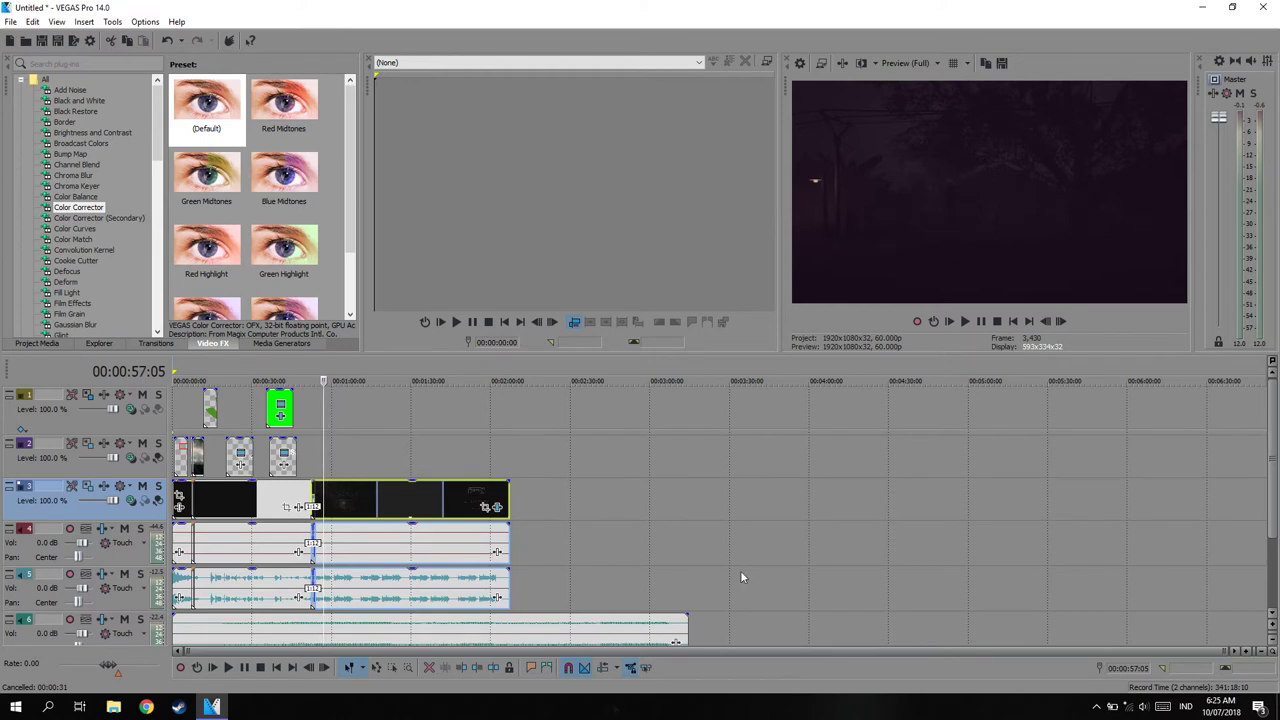
click(561, 640)
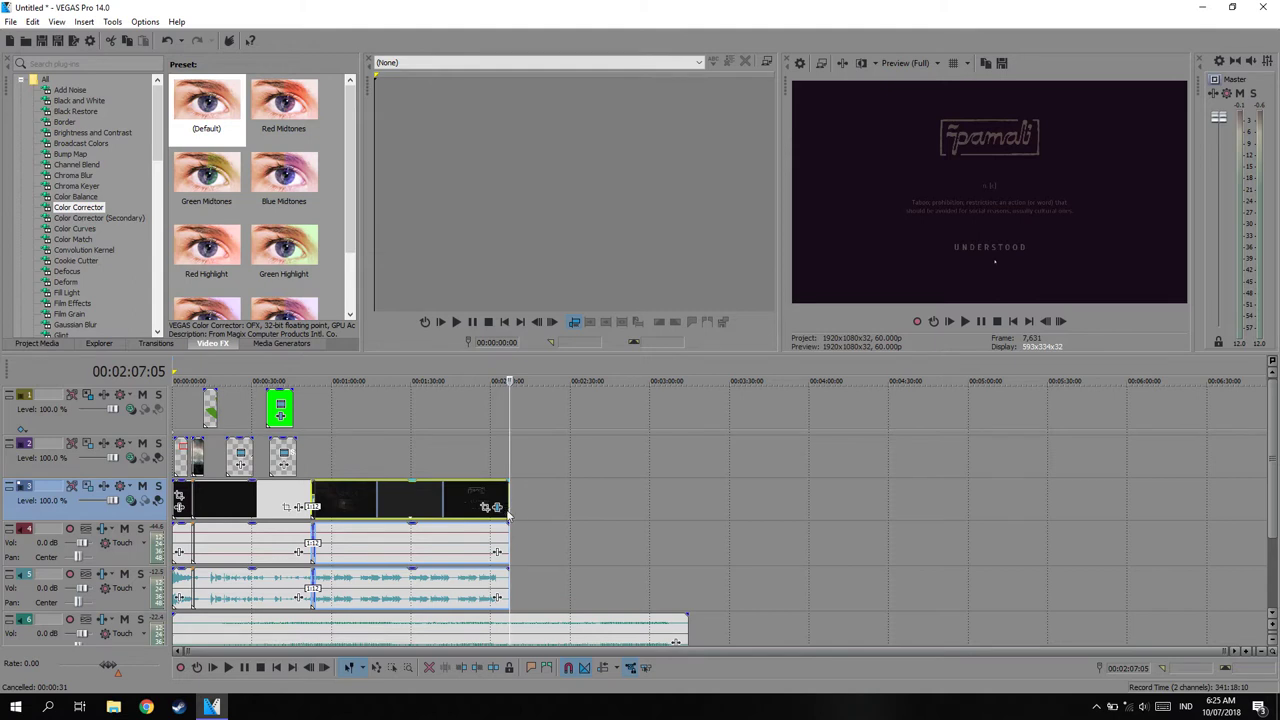
Step: Remove the Color Corrector from the track 3 event and show the Brightness and Contrast presets
click(497, 507)
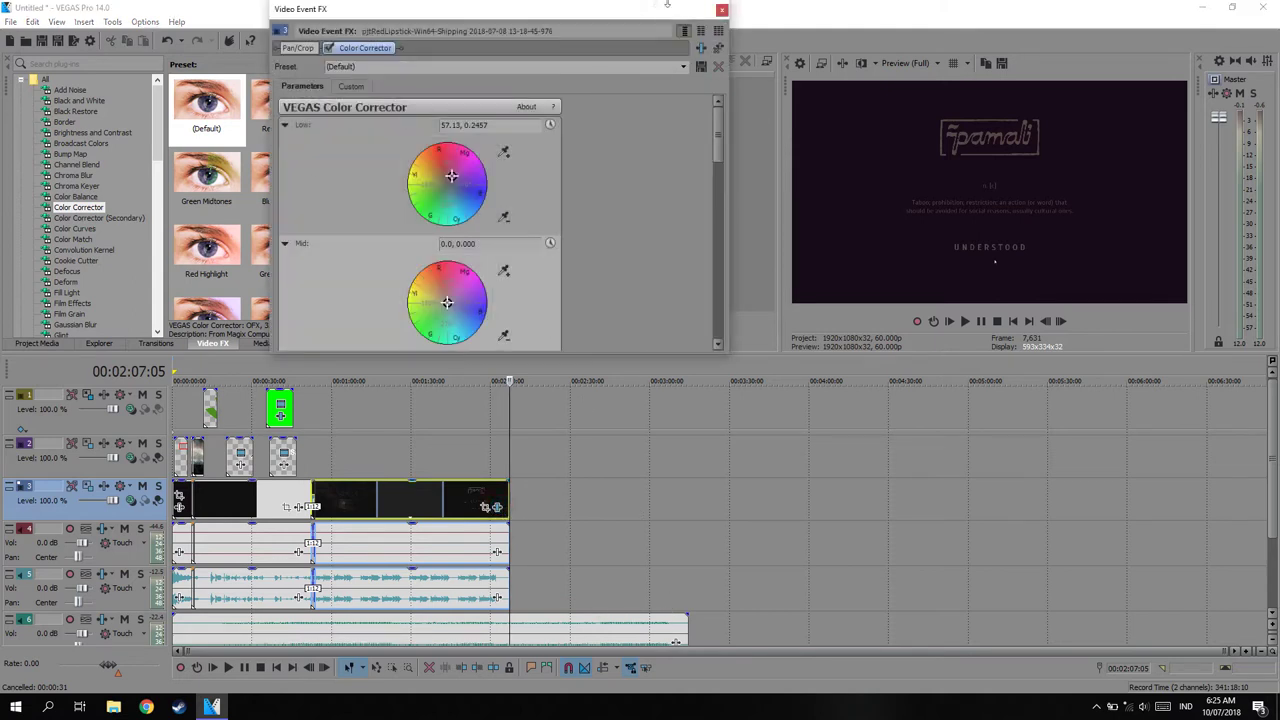
click(718, 48)
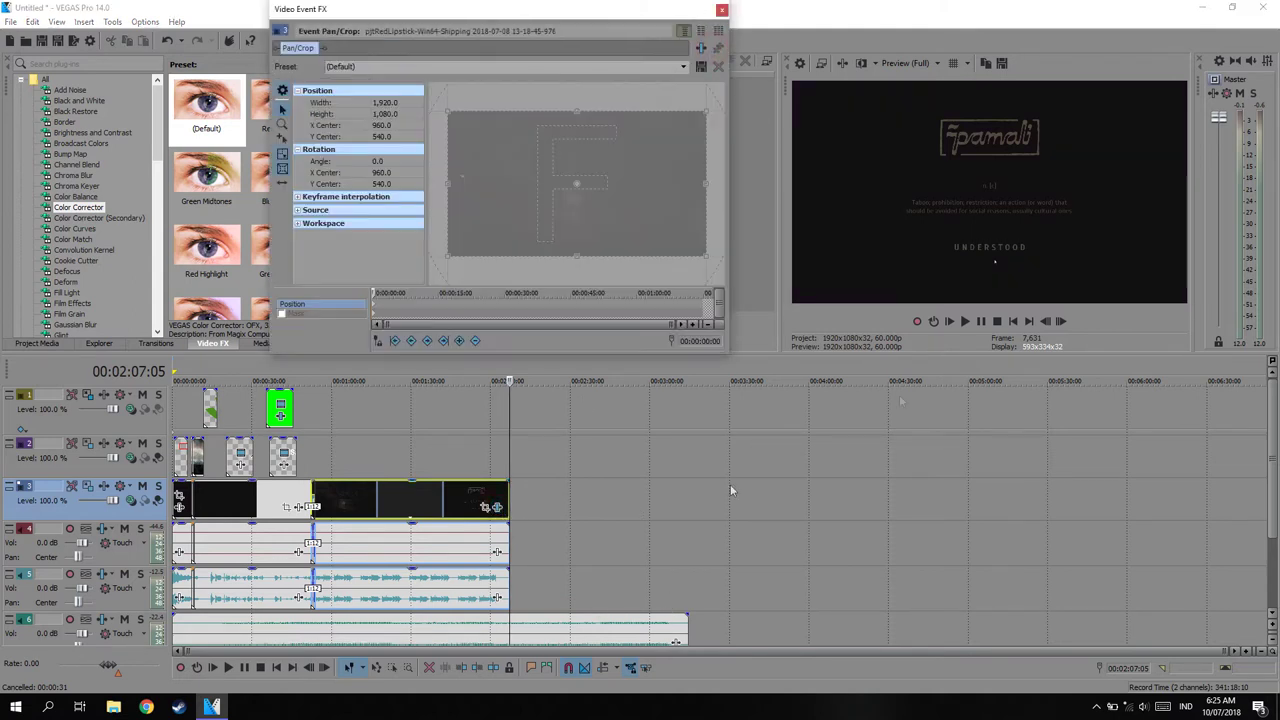
click(721, 9)
click(366, 472)
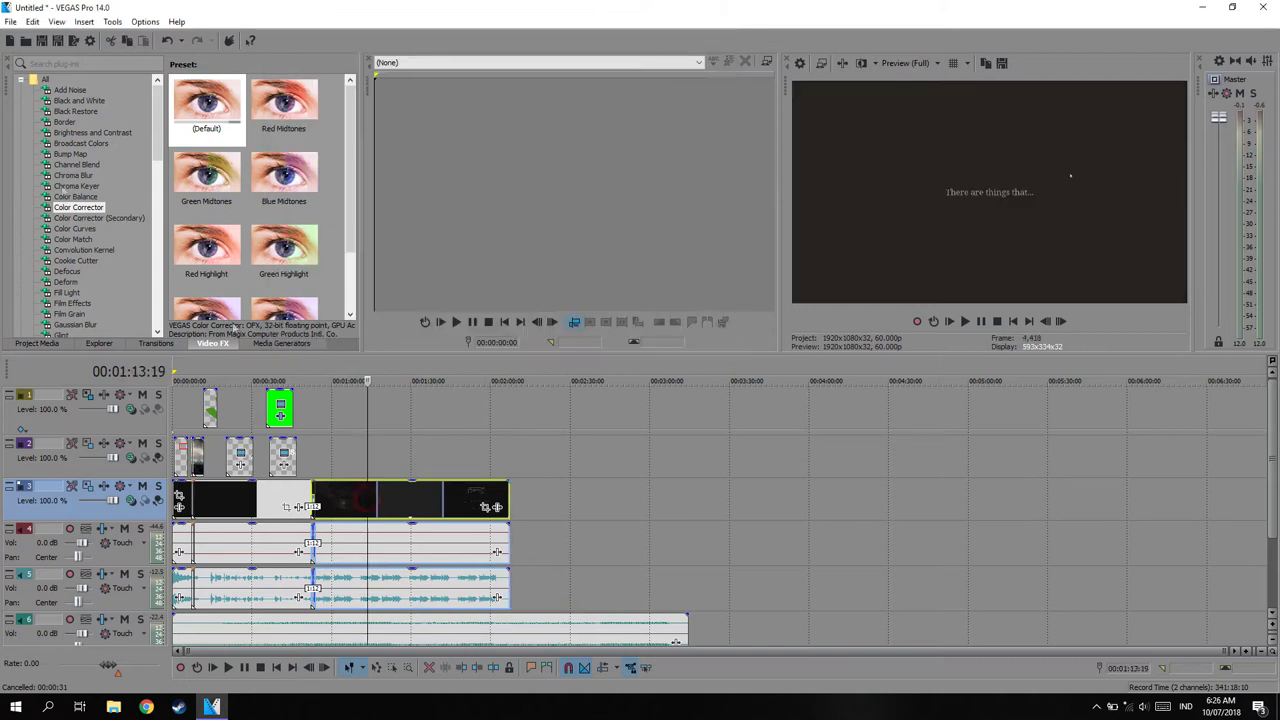
click(90, 133)
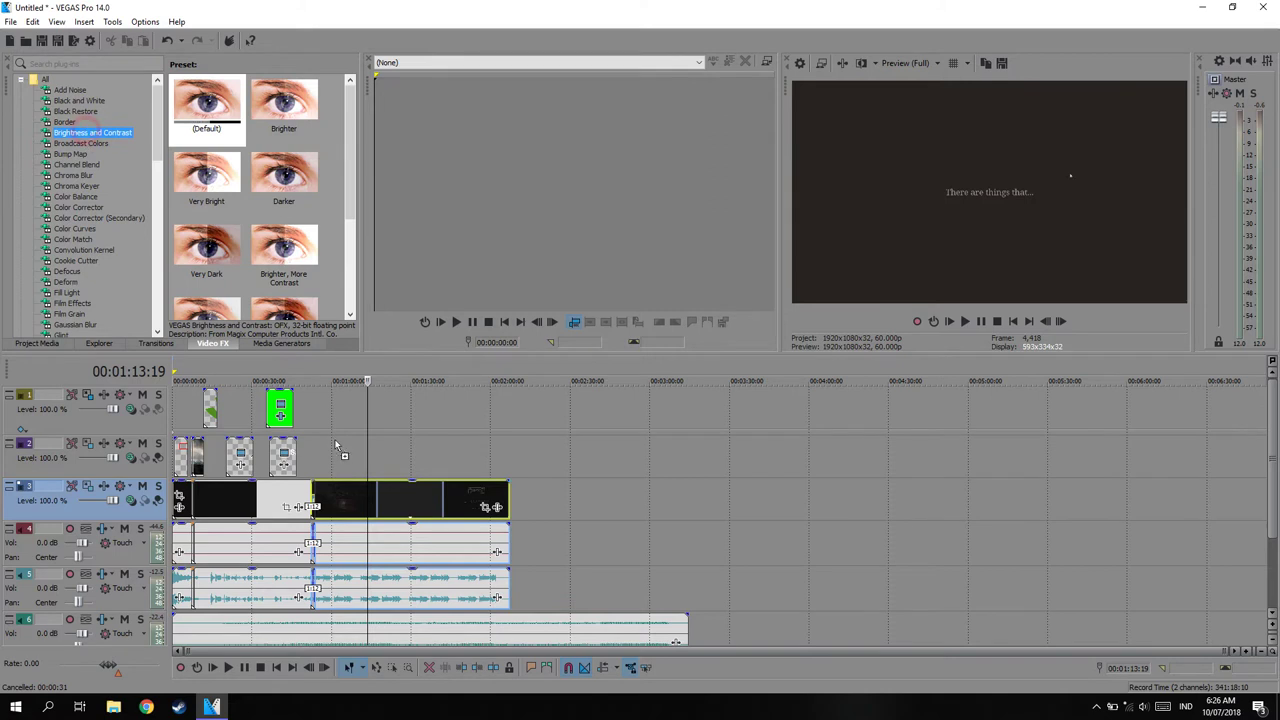
Step: Apply default Brightness and Contrast to the track 3 event, then split it at the chosen point
drag(88, 140, 316, 508)
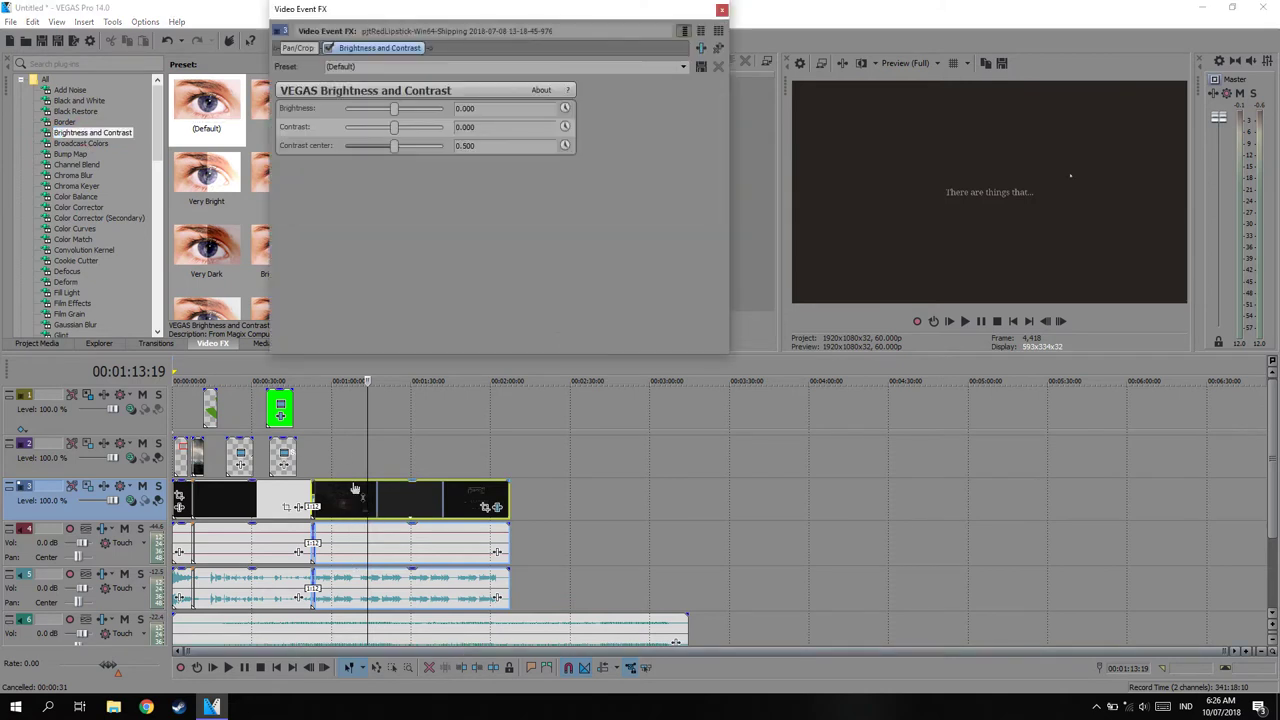
click(334, 508)
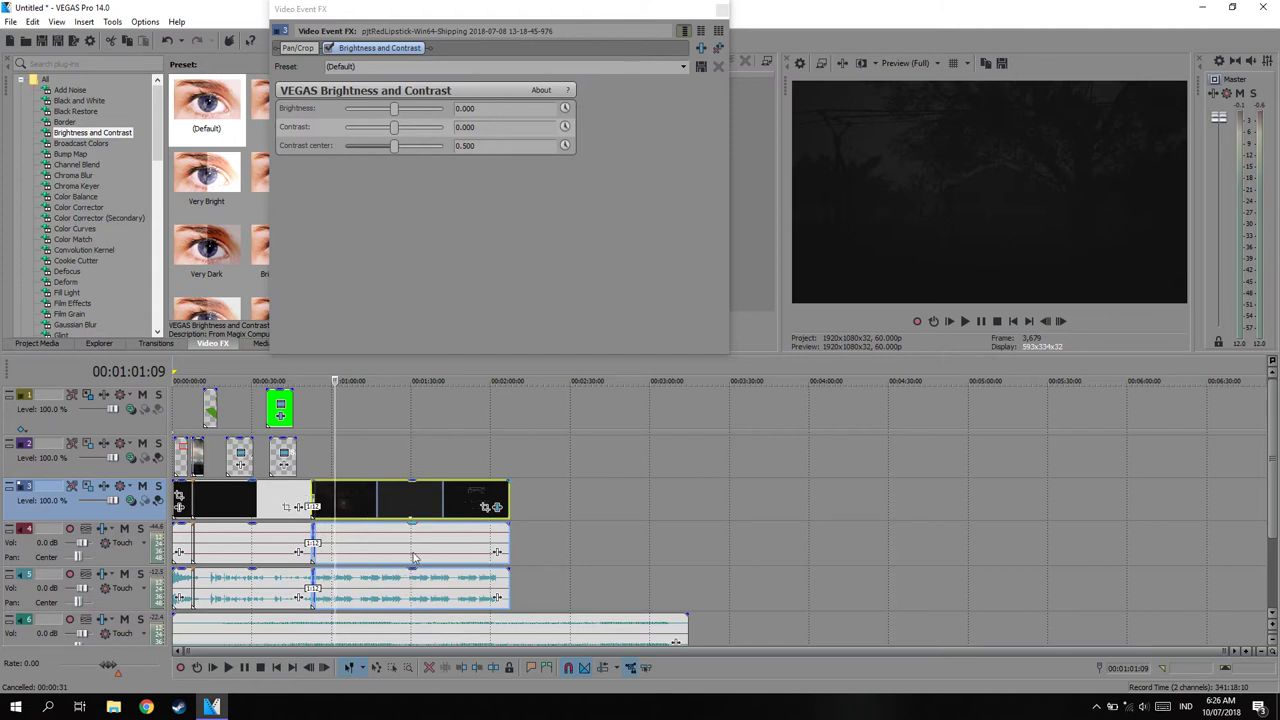
scroll(497, 514, up, 3)
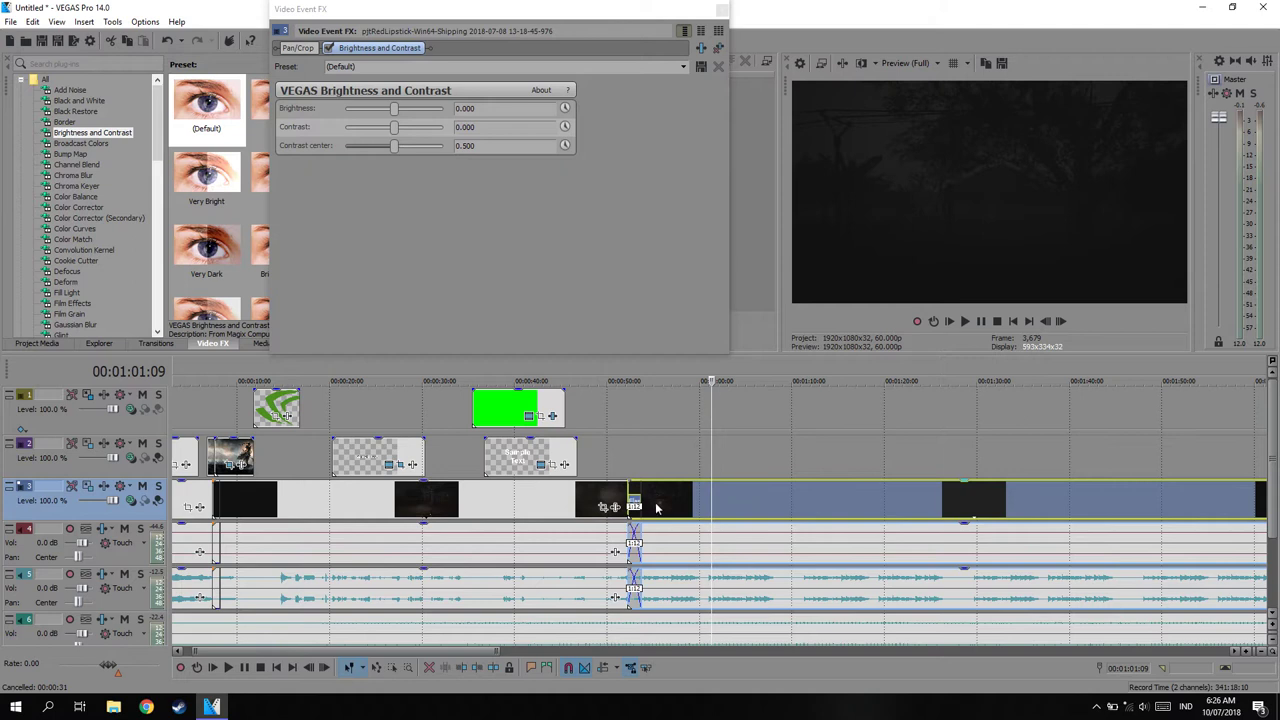
click(788, 511)
key(s)
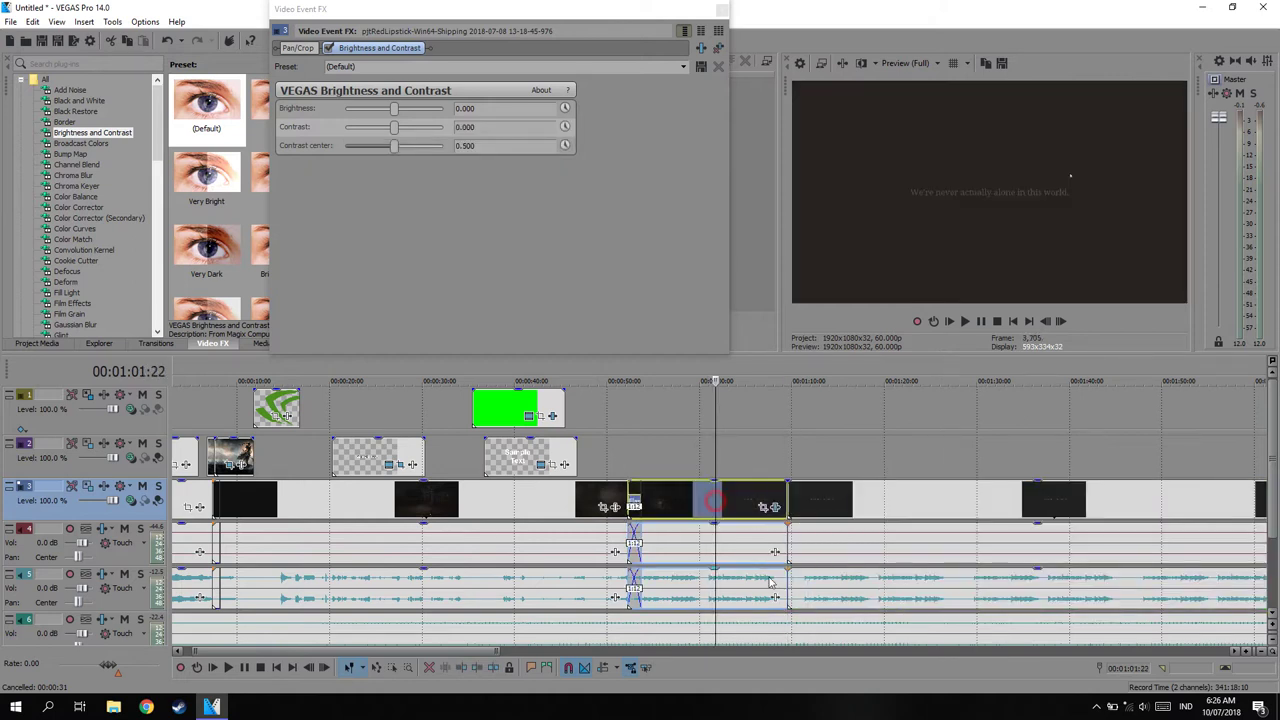
Step: Preview the frame near 0:55, set contrast center to 1.000 and lower contrast slightly
click(667, 504)
click(656, 504)
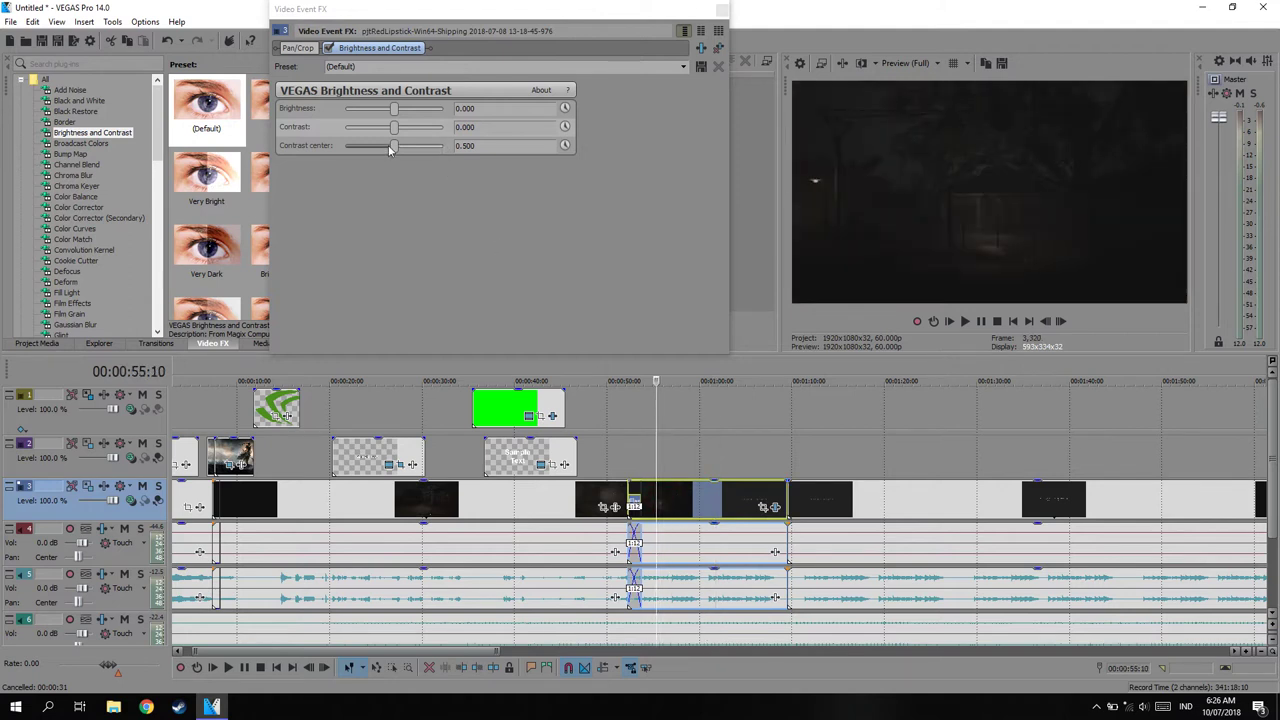
mouse_move(395, 148)
mouse_down()
mouse_move(433, 145)
mouse_move(383, 127)
mouse_move(385, 109)
mouse_move(435, 108)
mouse_move(457, 129)
mouse_move(435, 137)
mouse_up()
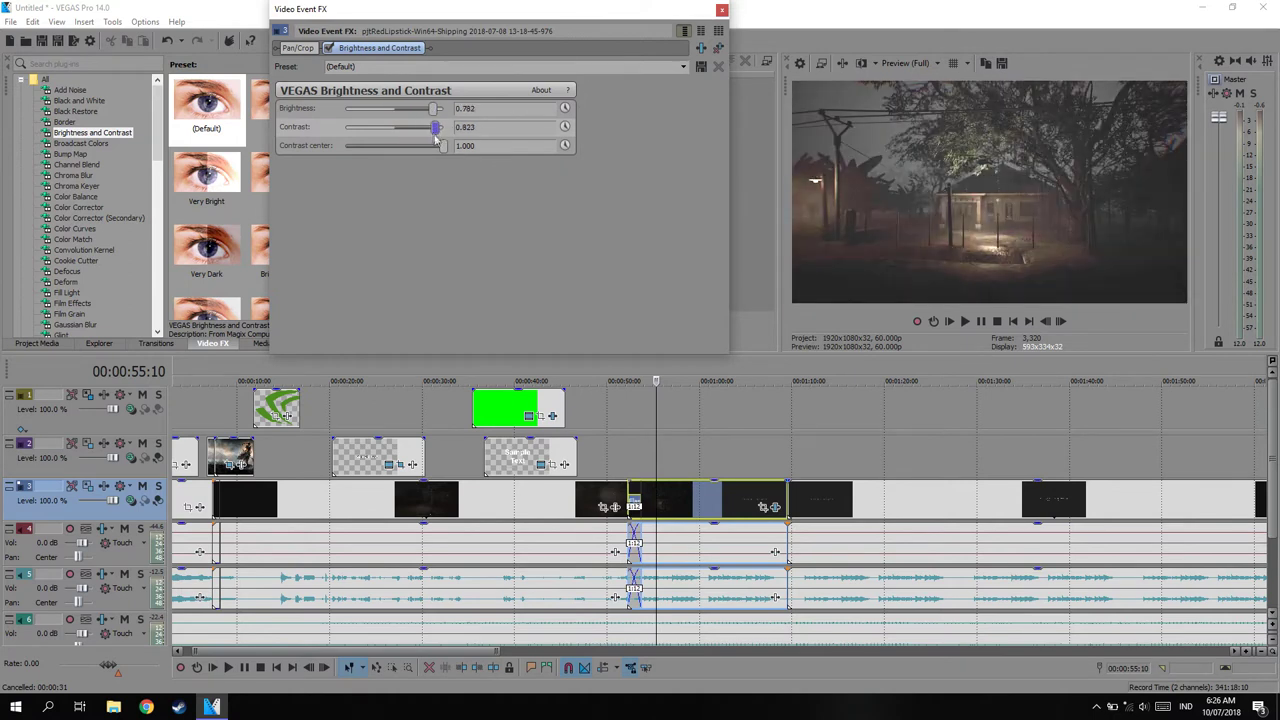
drag(436, 128, 436, 135)
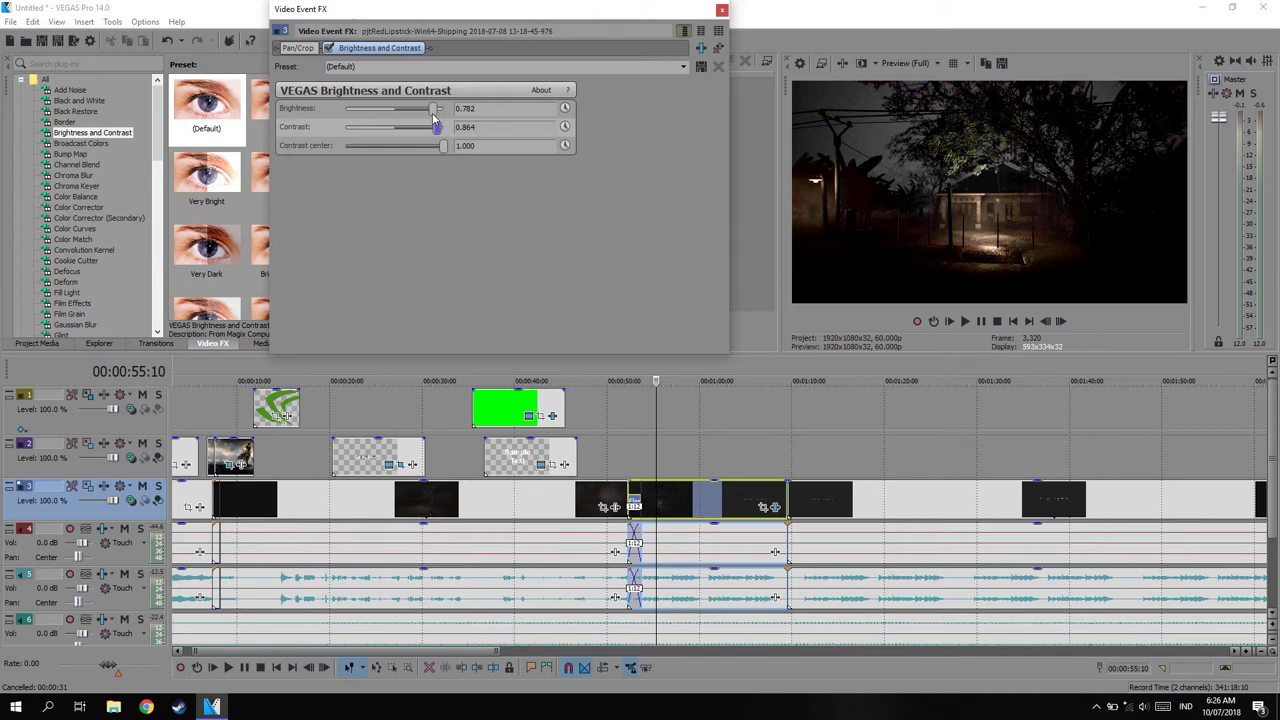
Step: Nudge brightness to 0.796, then remove Brightness and Contrast and close the FX window
drag(434, 110, 436, 110)
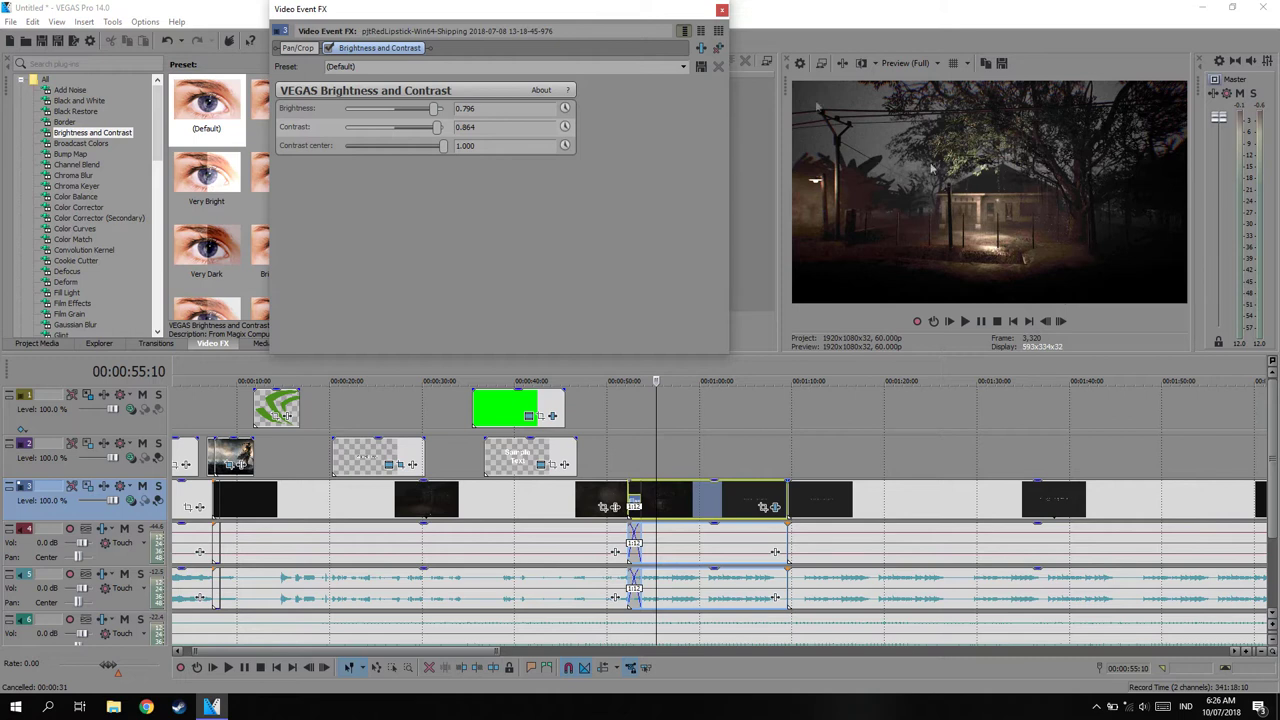
click(718, 48)
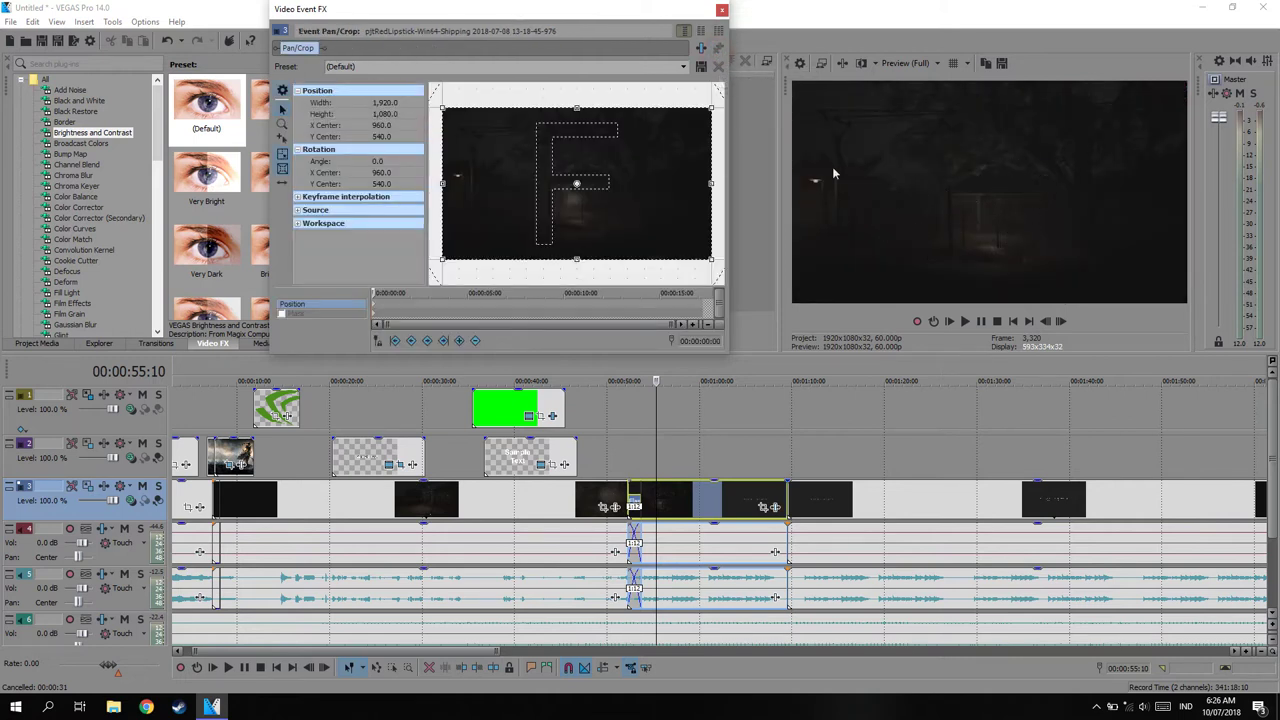
click(722, 10)
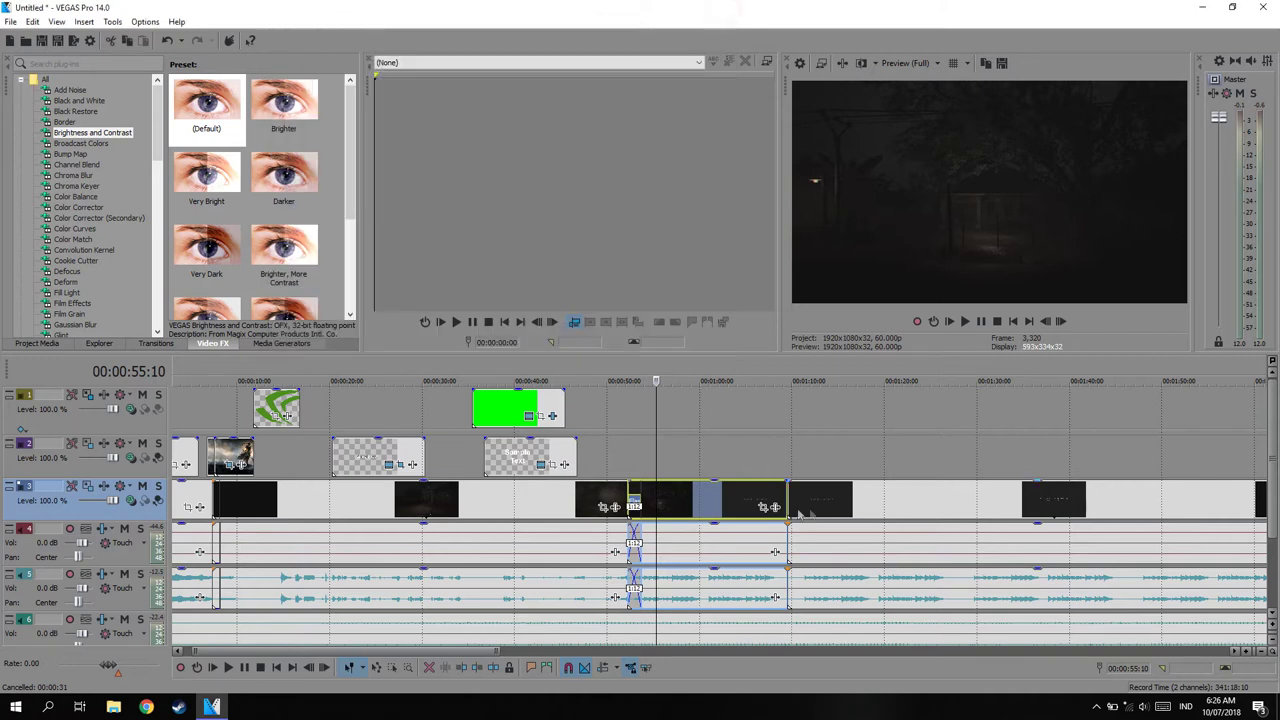
Step: Drop Brightness and Contrast onto the track 3 clip, raising contrast and brightness to 0.878
drag(90, 132, 740, 505)
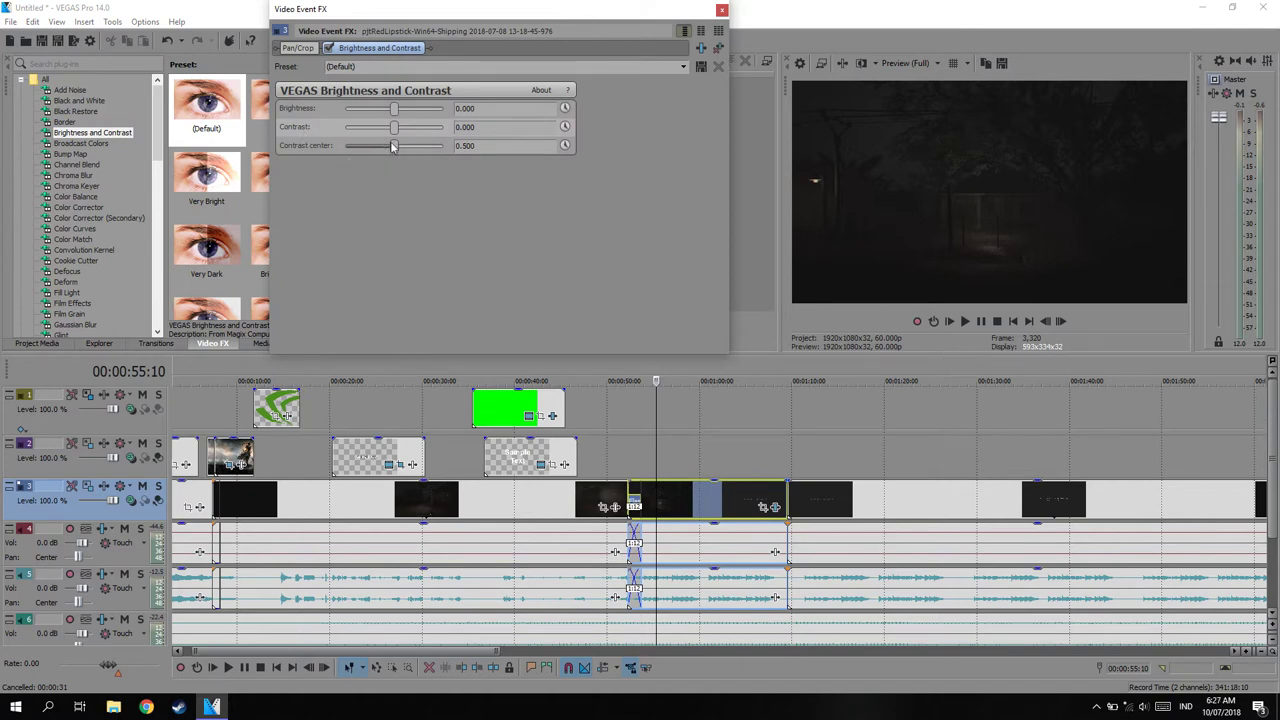
mouse_move(395, 127)
mouse_down()
mouse_move(446, 130)
mouse_move(437, 112)
mouse_up()
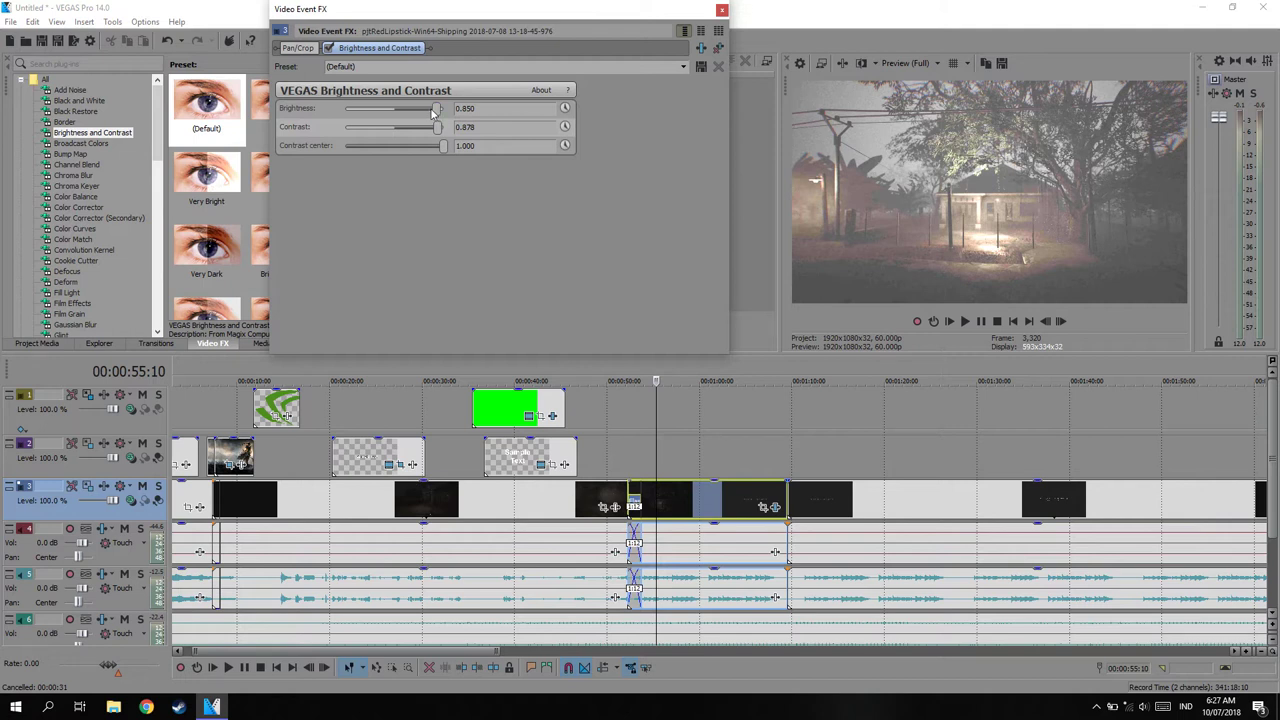
drag(436, 110, 438, 110)
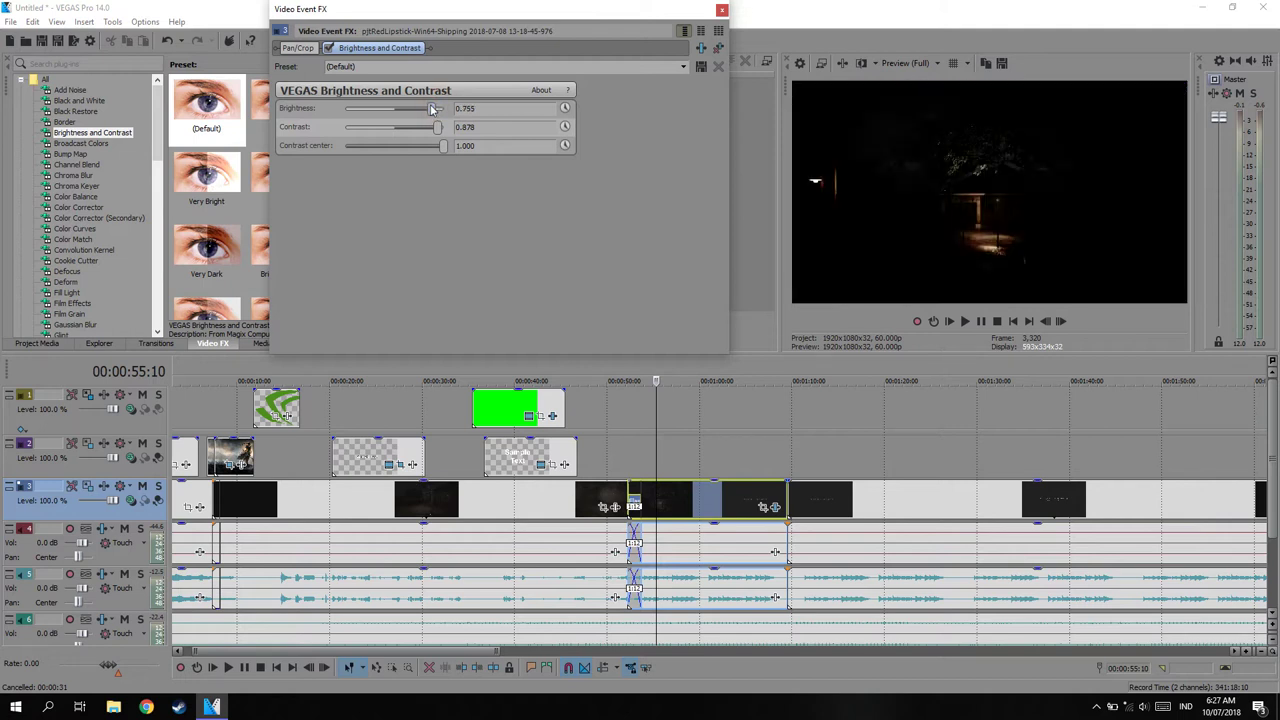
Step: Push contrast to 1.000, then lower contrast center, contrast to -0.701 and brightness to darken it
drag(438, 128, 438, 113)
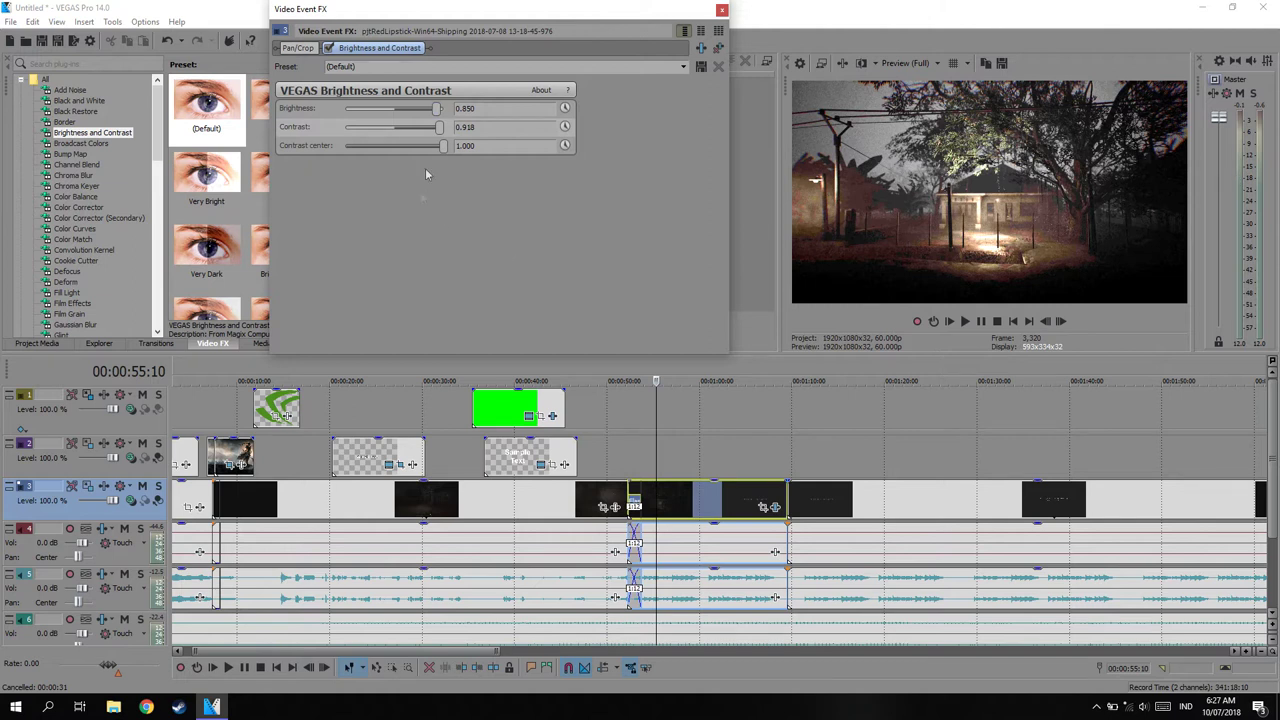
mouse_move(441, 148)
mouse_down()
mouse_move(356, 146)
mouse_move(483, 147)
mouse_move(345, 146)
mouse_up()
drag(437, 128, 356, 130)
drag(432, 108, 364, 118)
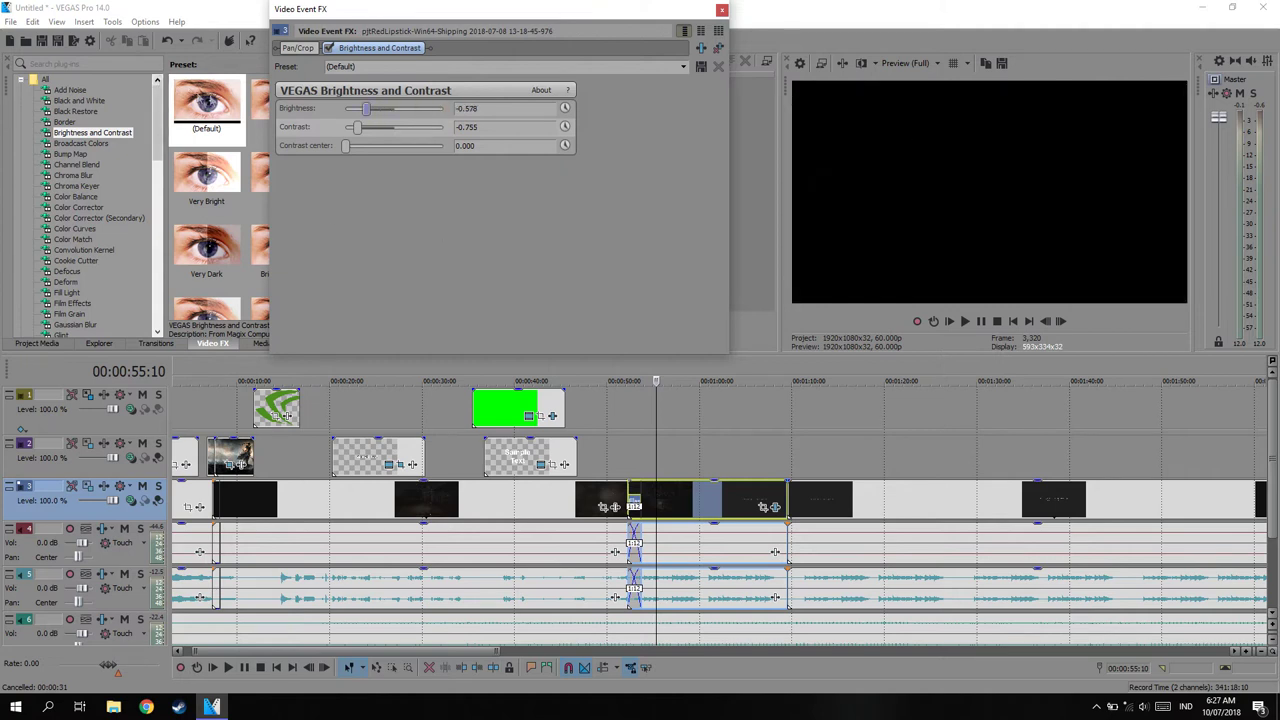
Step: Bring contrast and brightness back positive and set contrast center to 1.000
drag(356, 131, 437, 127)
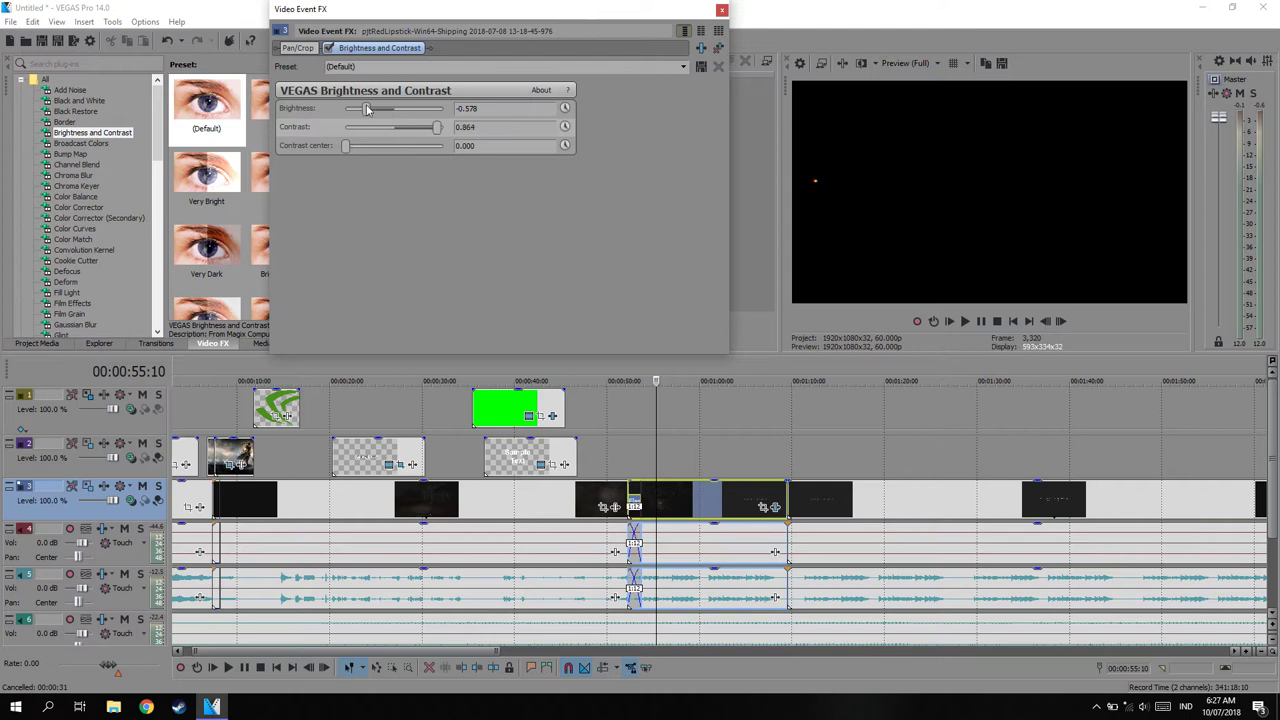
drag(362, 109, 432, 110)
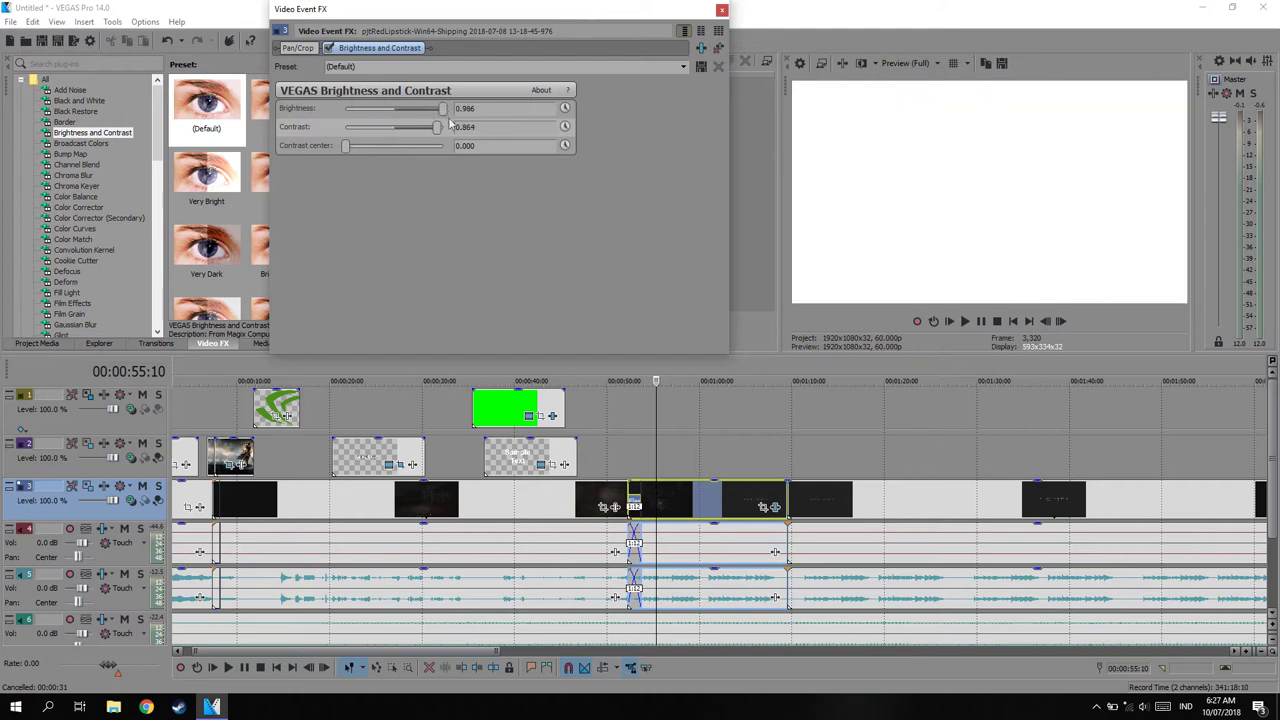
drag(440, 127, 446, 127)
mouse_move(346, 150)
mouse_down()
mouse_move(443, 147)
mouse_move(437, 110)
mouse_up()
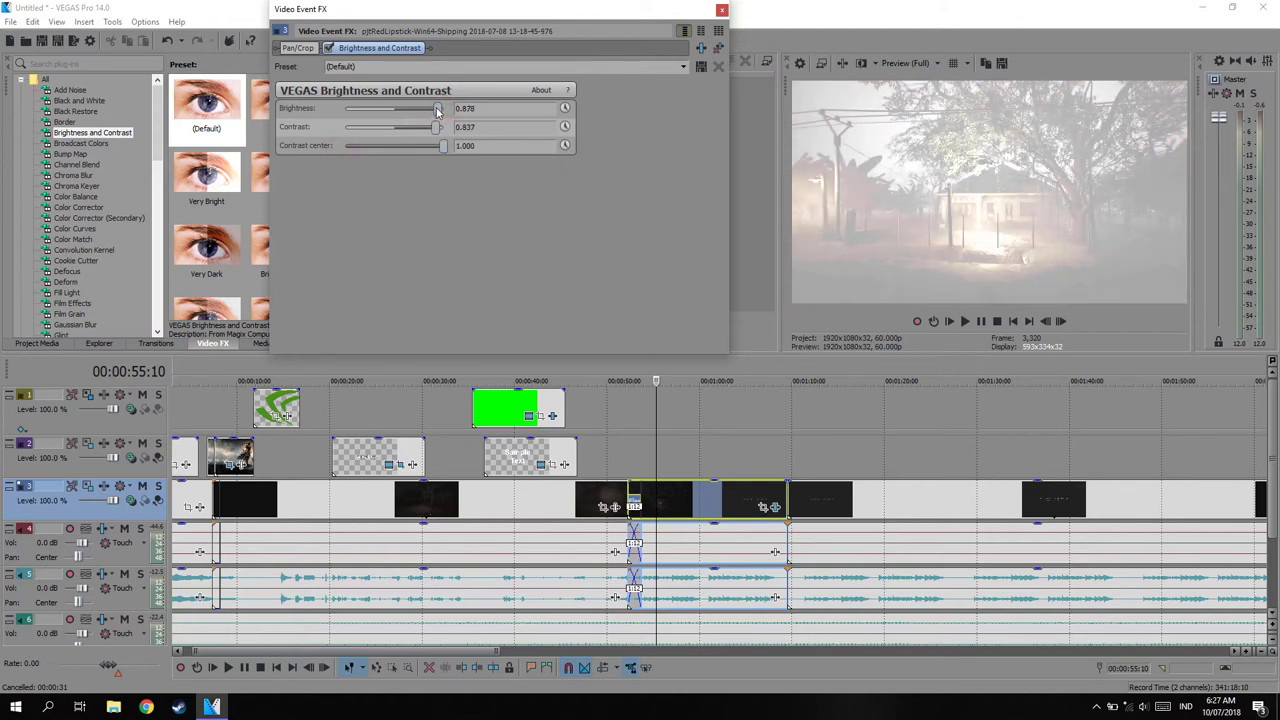
drag(437, 128, 446, 127)
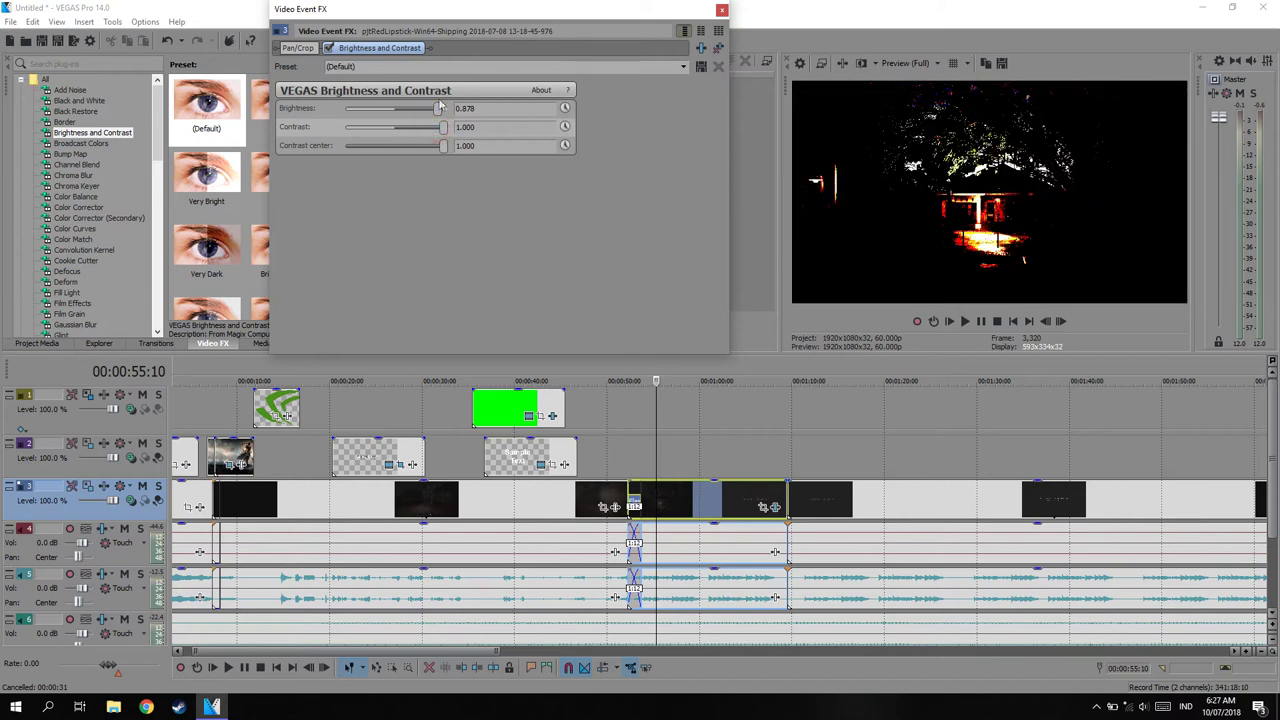
Step: Fine-tune brightness to 0.810 and contrast to 0.878, then close the FX window
drag(437, 108, 437, 131)
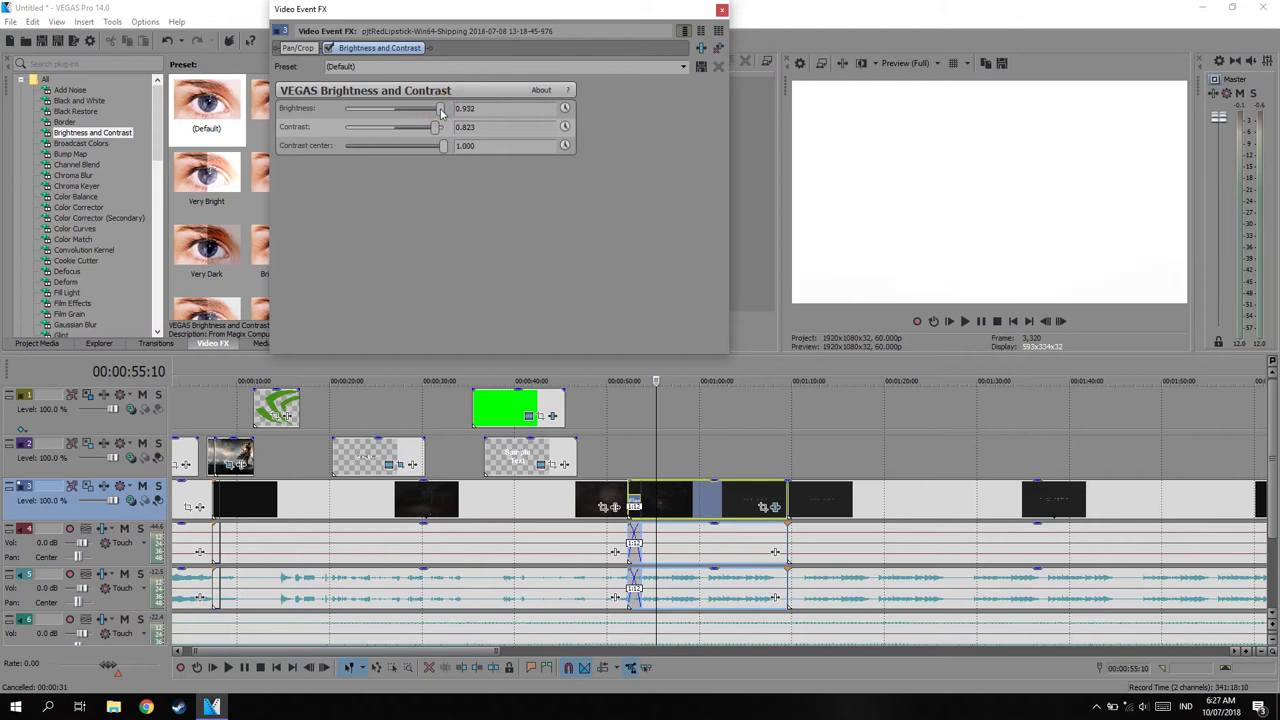
drag(442, 112, 434, 109)
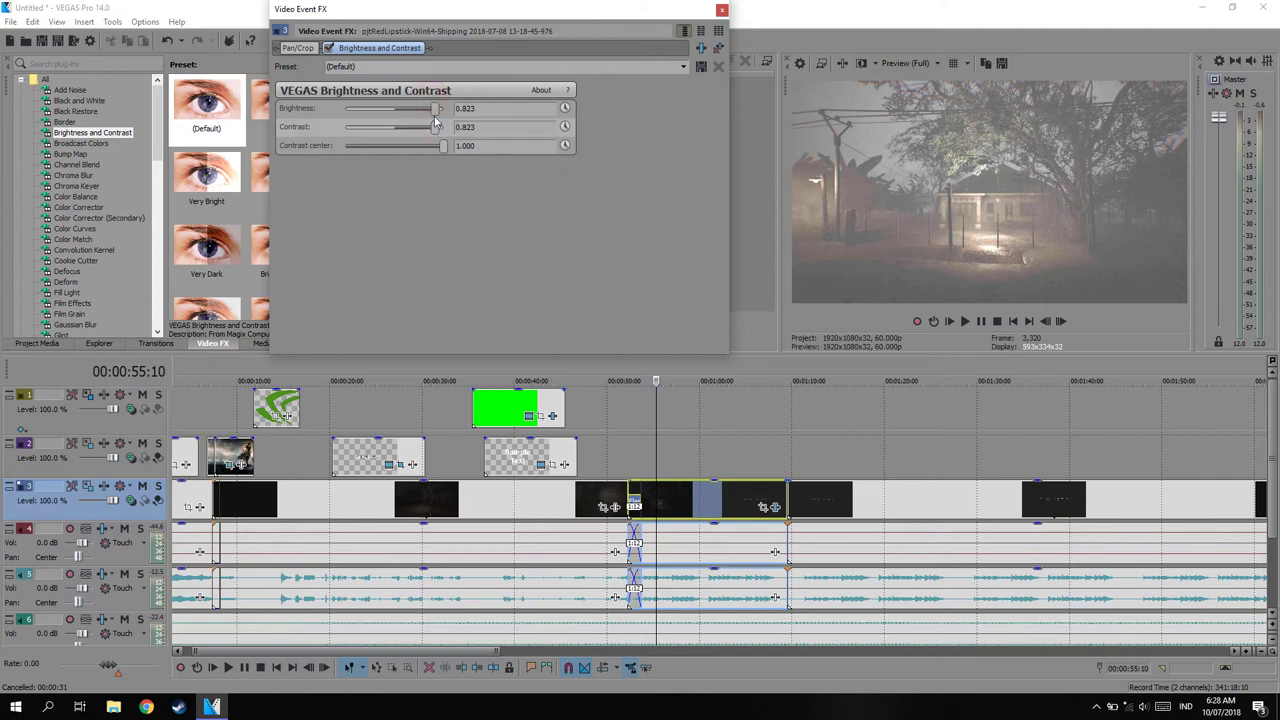
drag(435, 111, 435, 115)
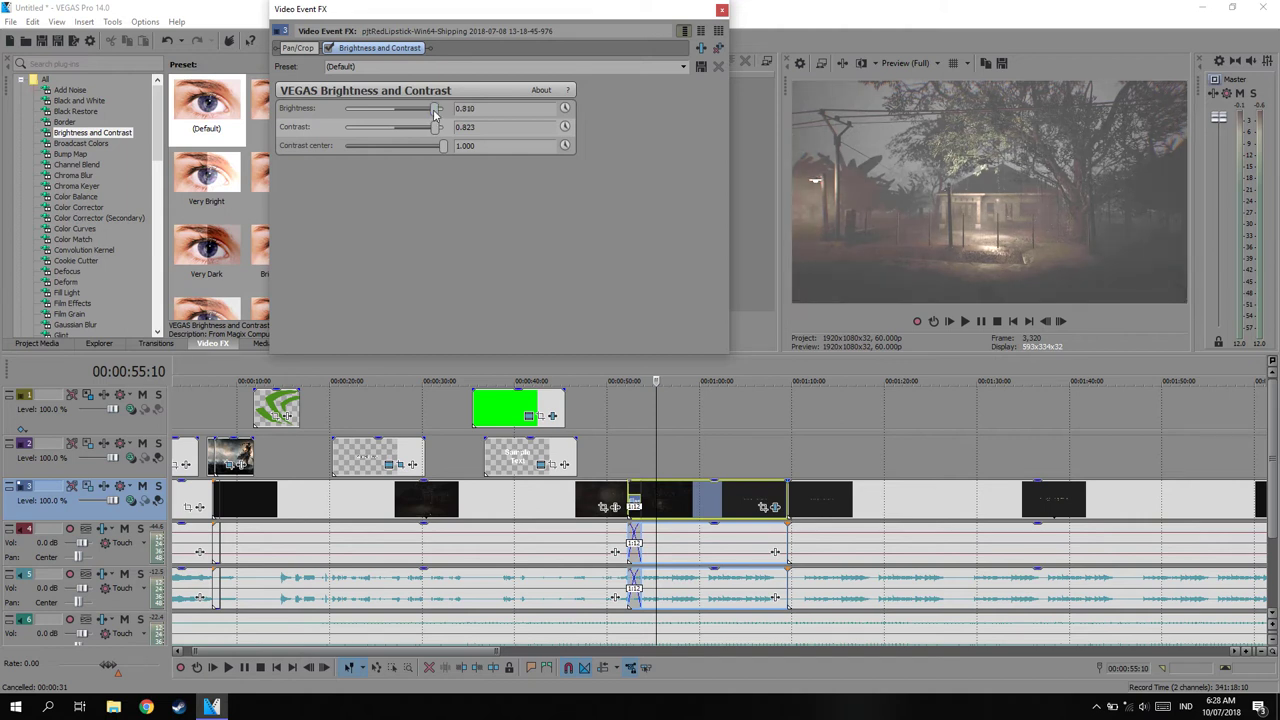
drag(436, 130, 437, 131)
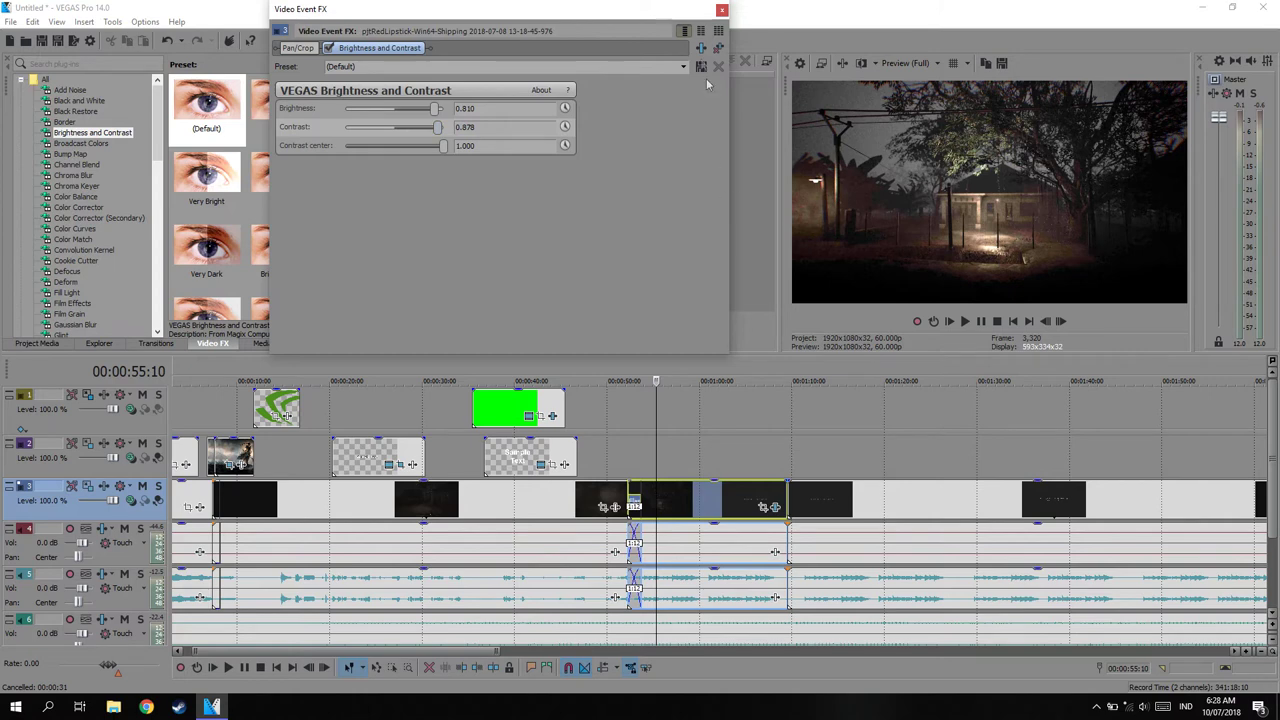
click(721, 10)
scroll(905, 490, down, 2)
Step: Zoom the timeline out and back in, then open Project Video Properties (1,920×1,080, 60 fps)
scroll(897, 499, down, 3)
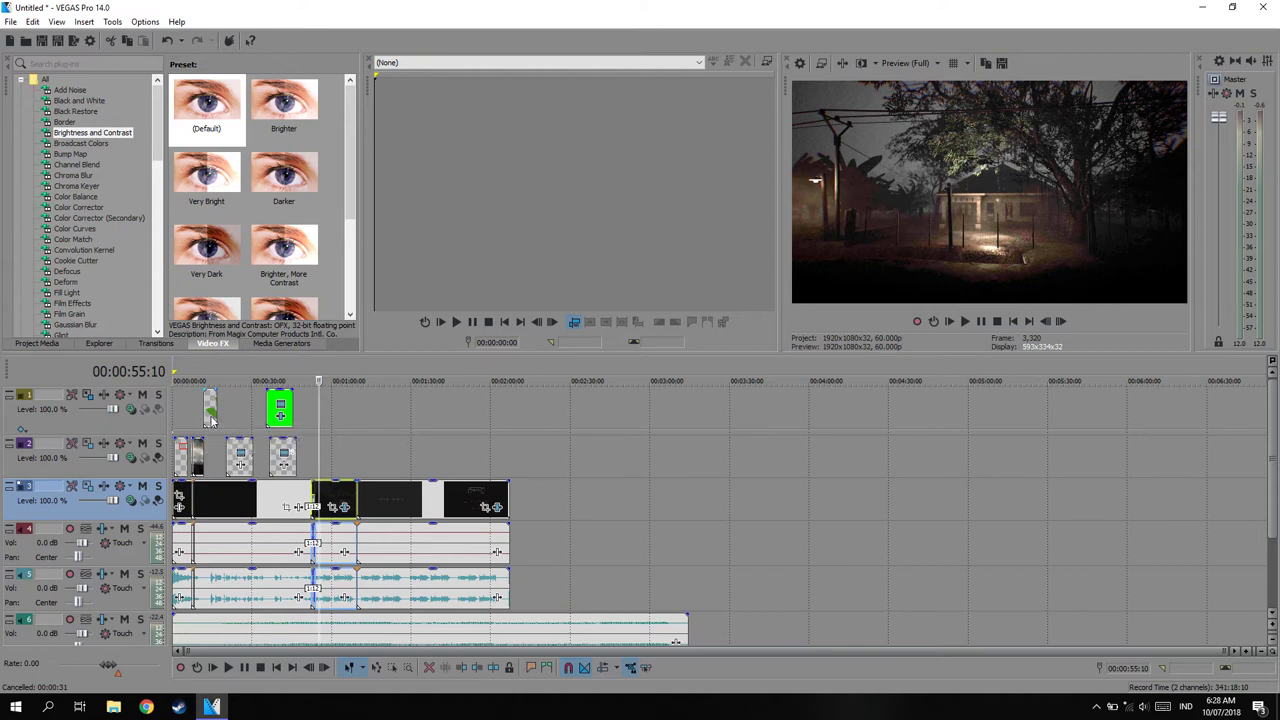
scroll(284, 459, up, 5)
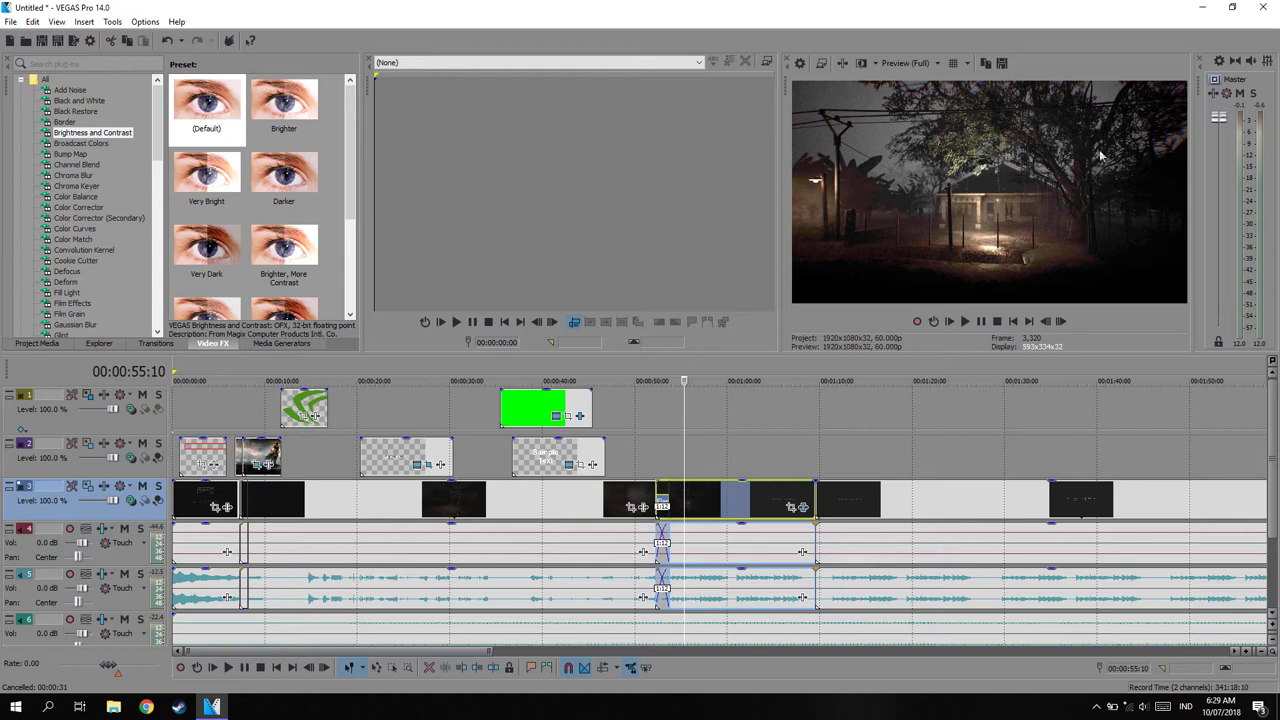
click(800, 63)
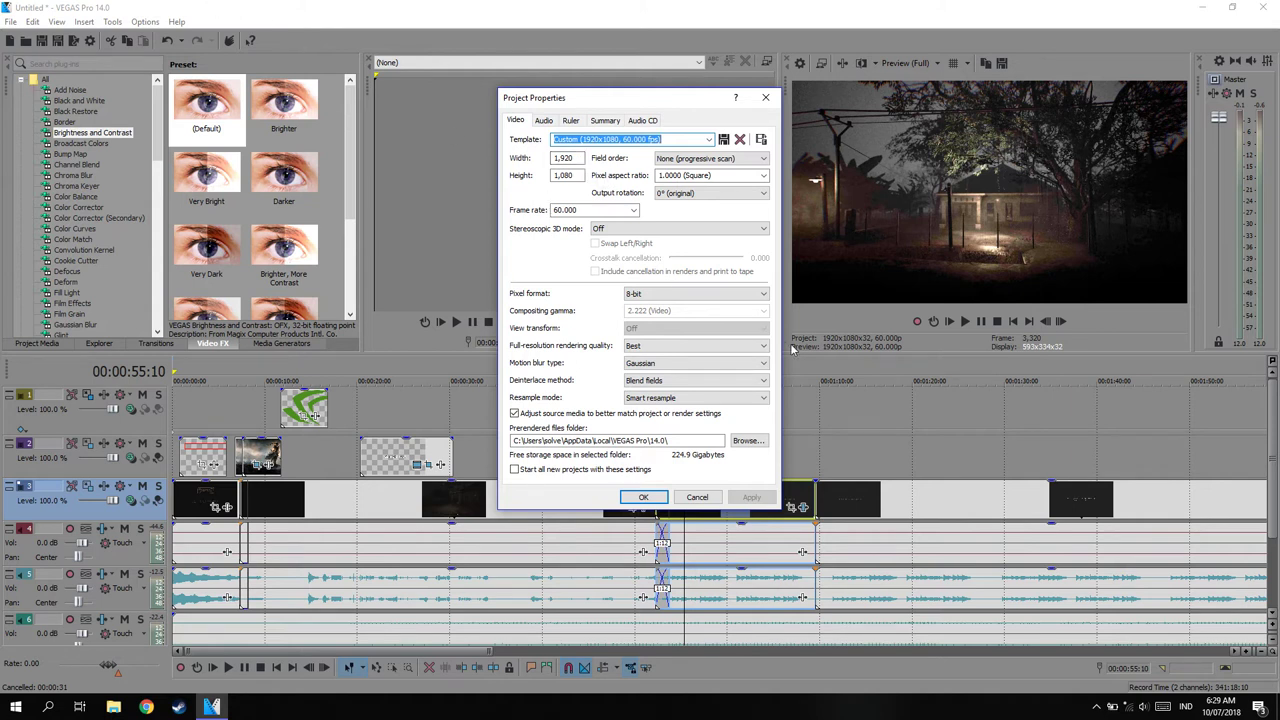
Step: Check the 1,920 width in Project Properties and close it without changes
click(568, 158)
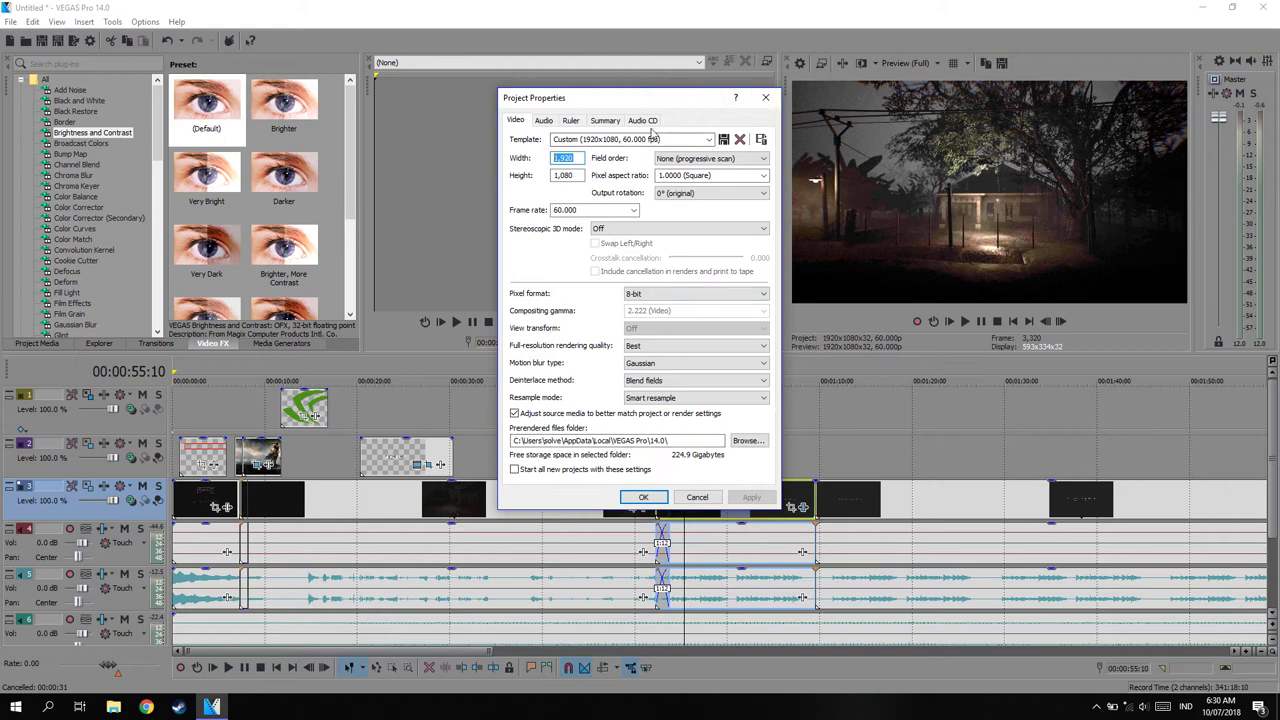
click(766, 98)
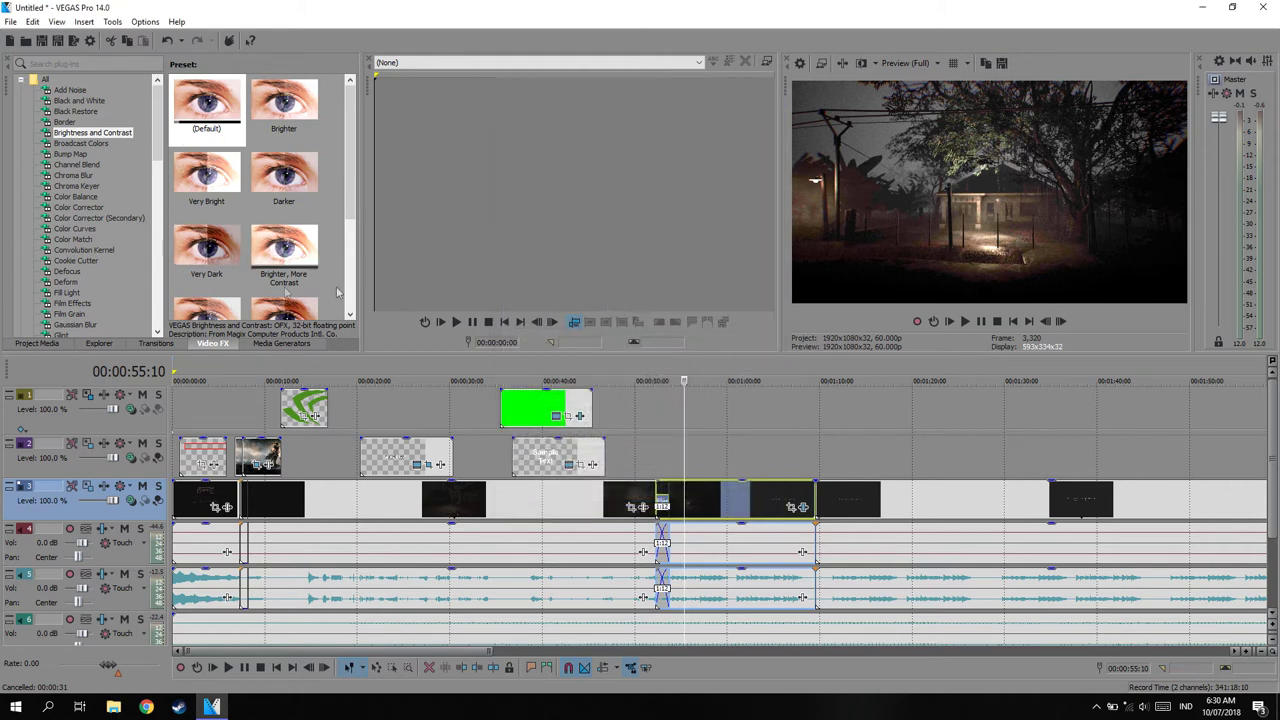
Step: Open Render As and rename the output file from Untitled to sadsadsad
scroll(563, 462, down, 5)
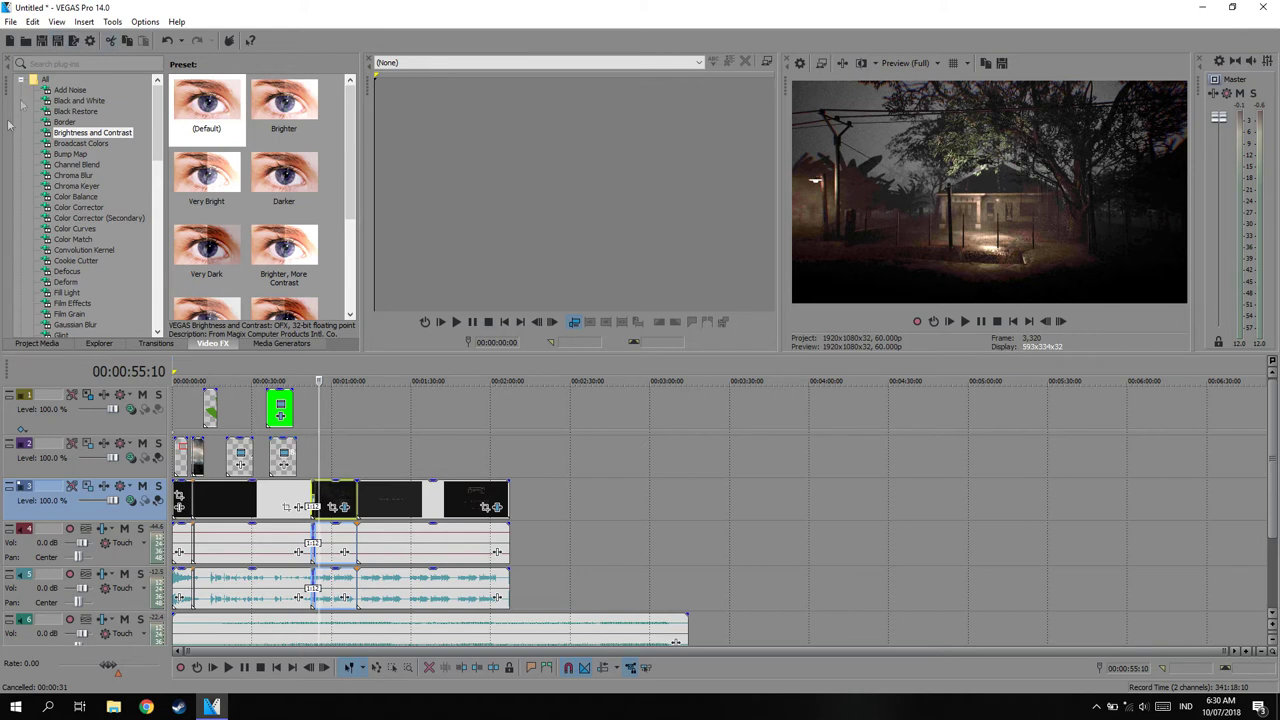
click(77, 42)
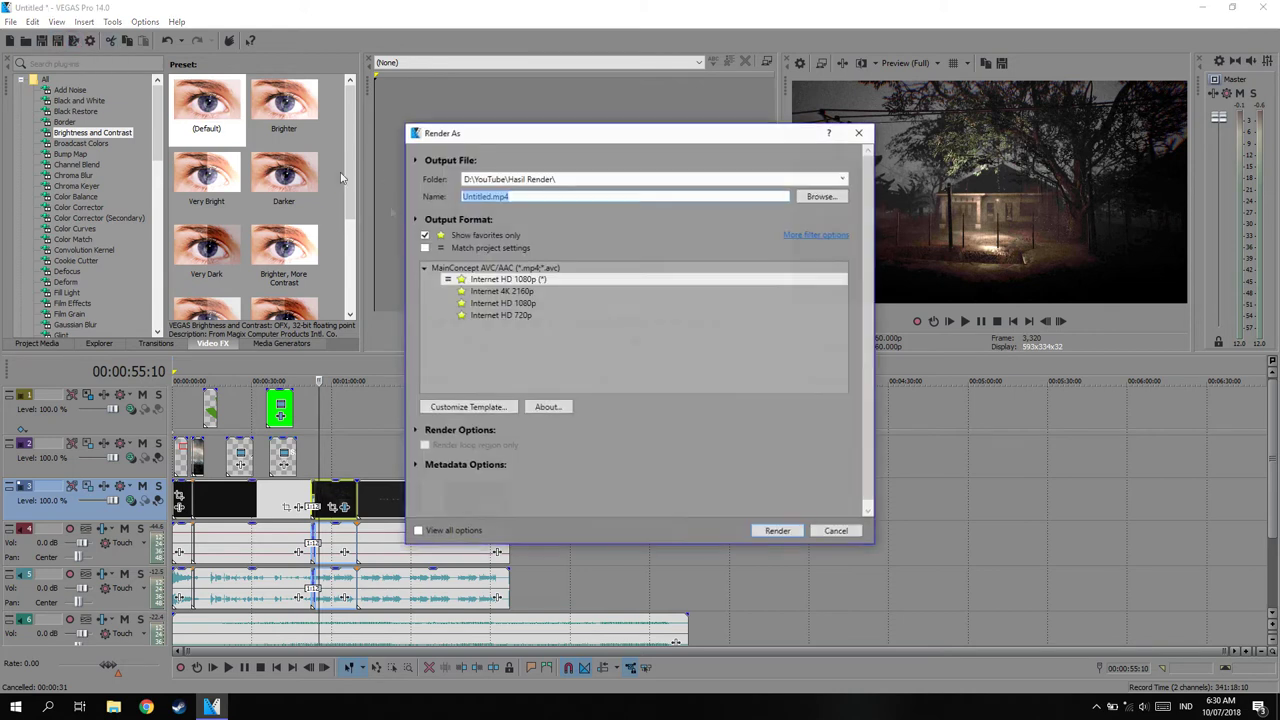
click(490, 197)
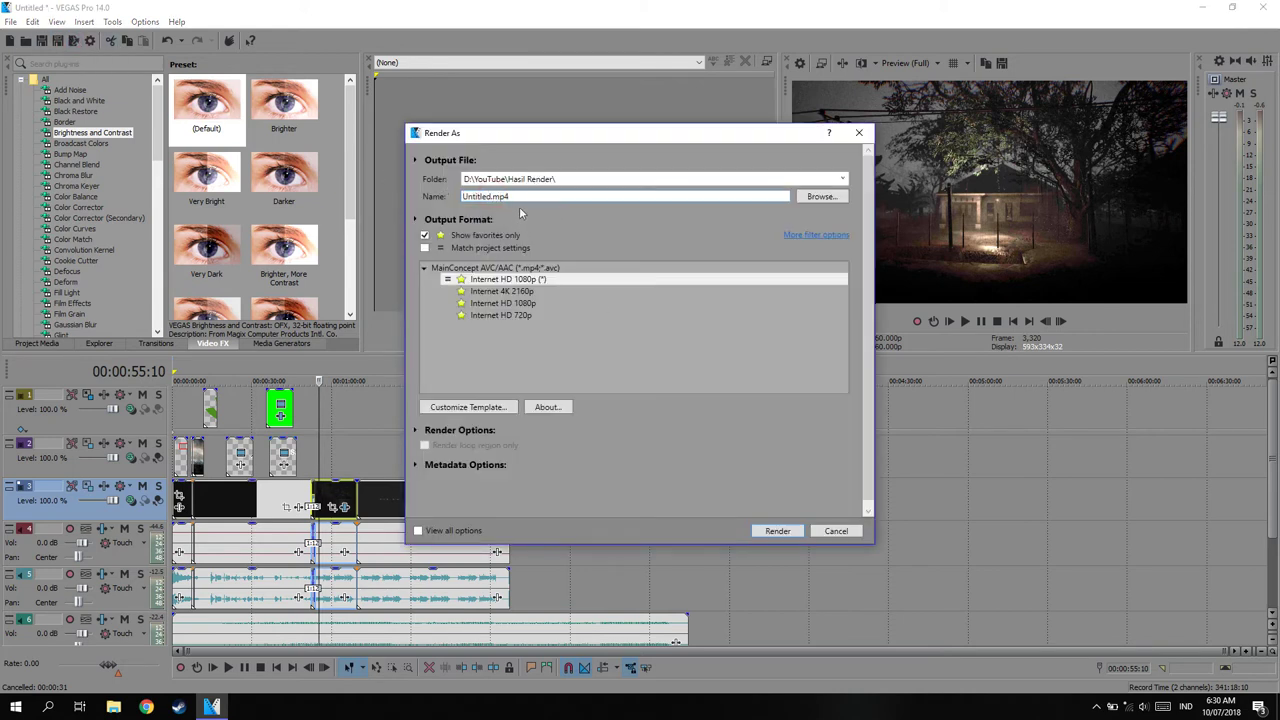
double_click(490, 197)
text(sadsadsad)
Step: Show all formats, scroll to MainConcept AVC/AAC, then switch back to favourites only
click(424, 236)
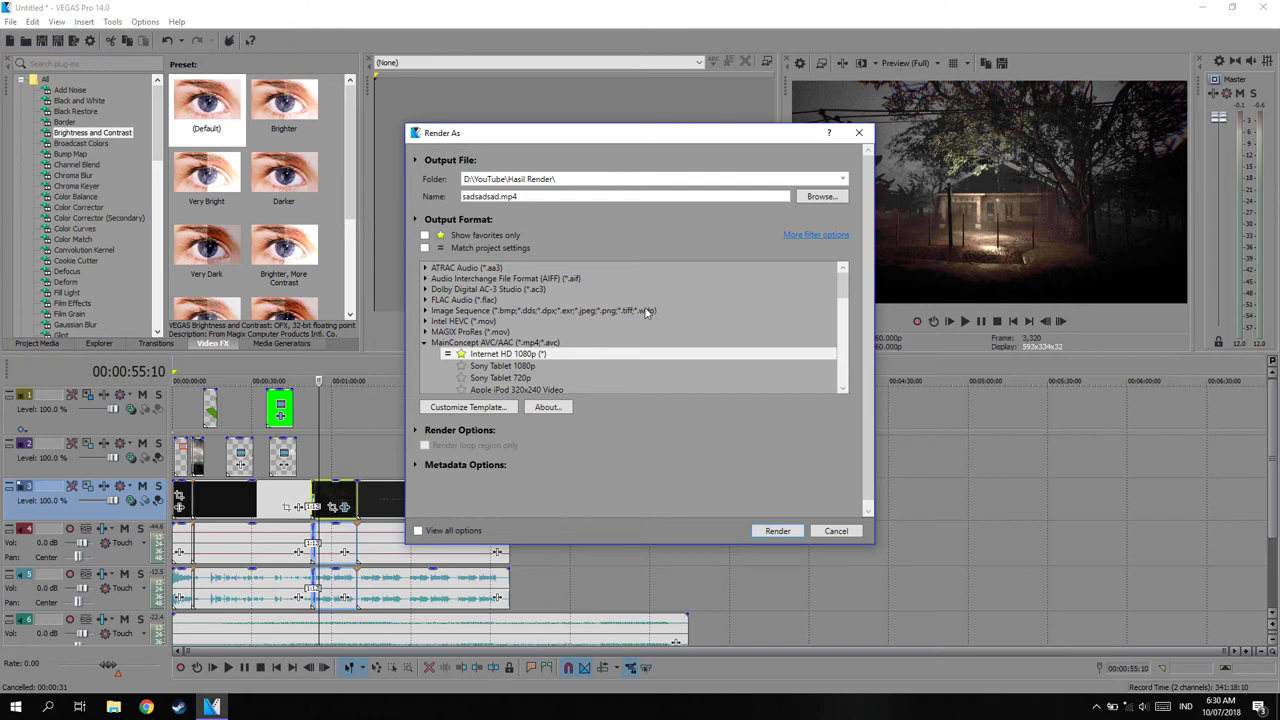
scroll(626, 304, down, 1)
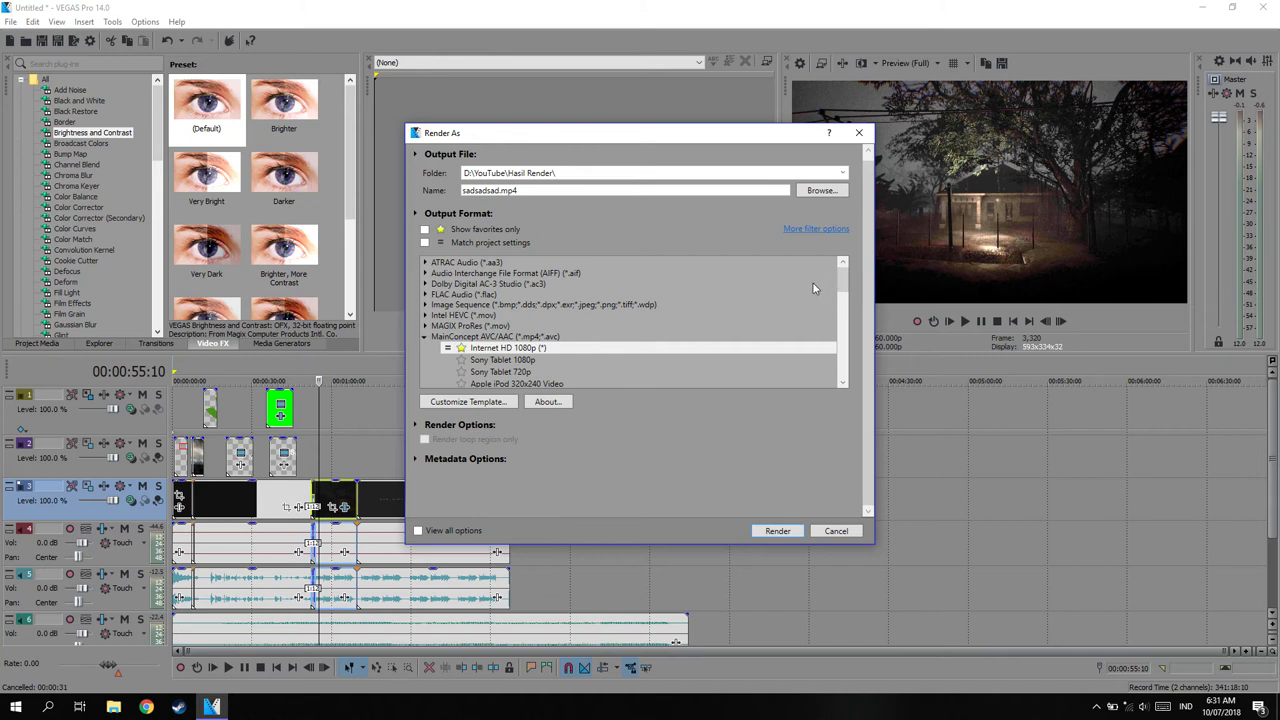
scroll(826, 330, down, 1)
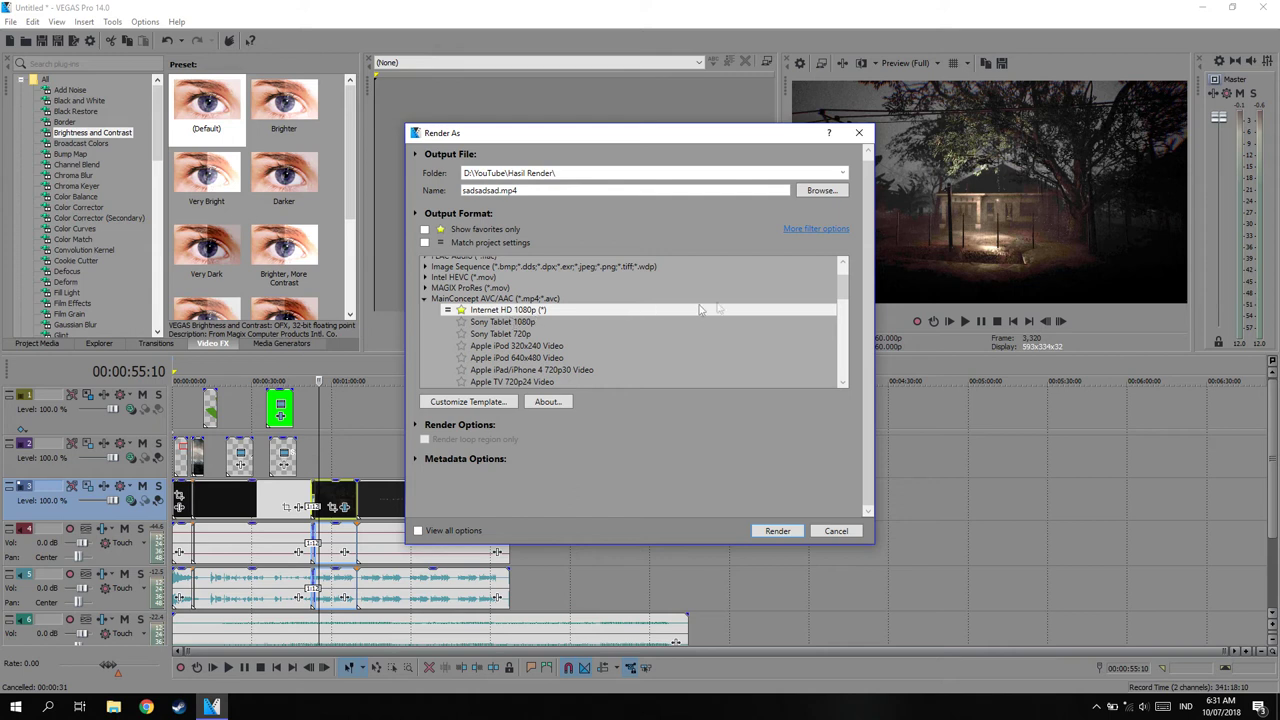
scroll(838, 302, down, 3)
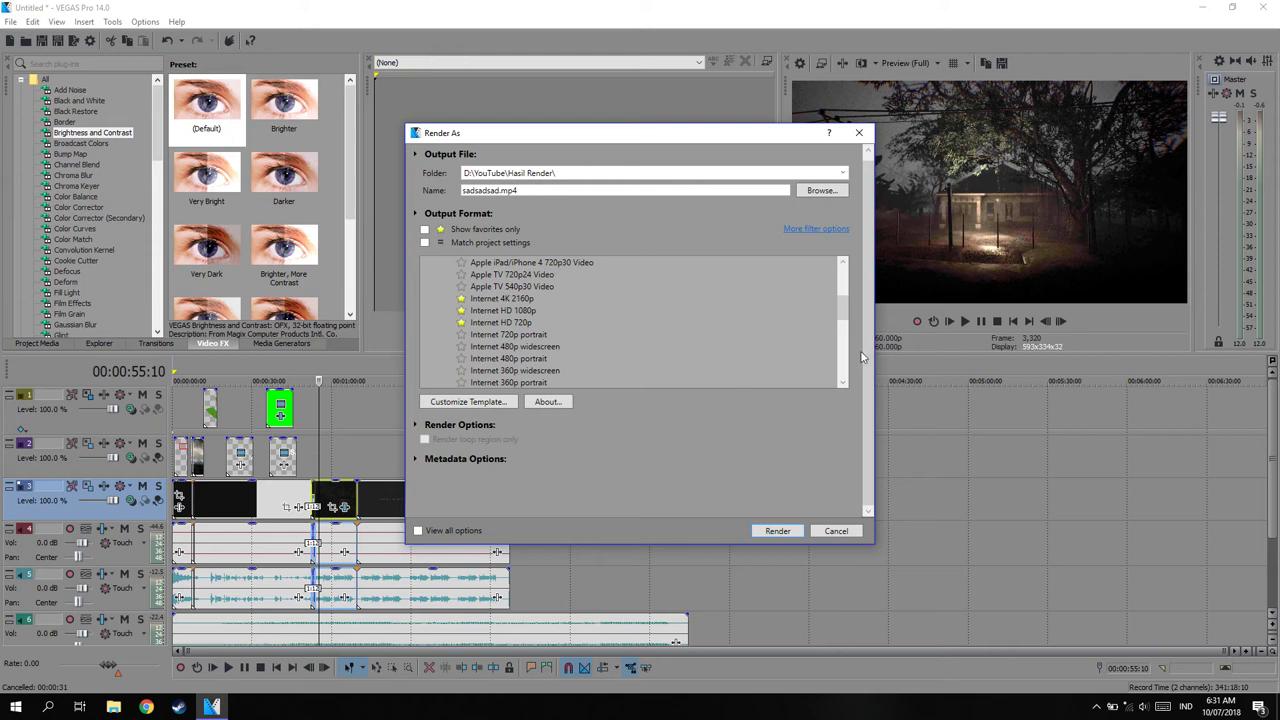
drag(845, 319, 845, 307)
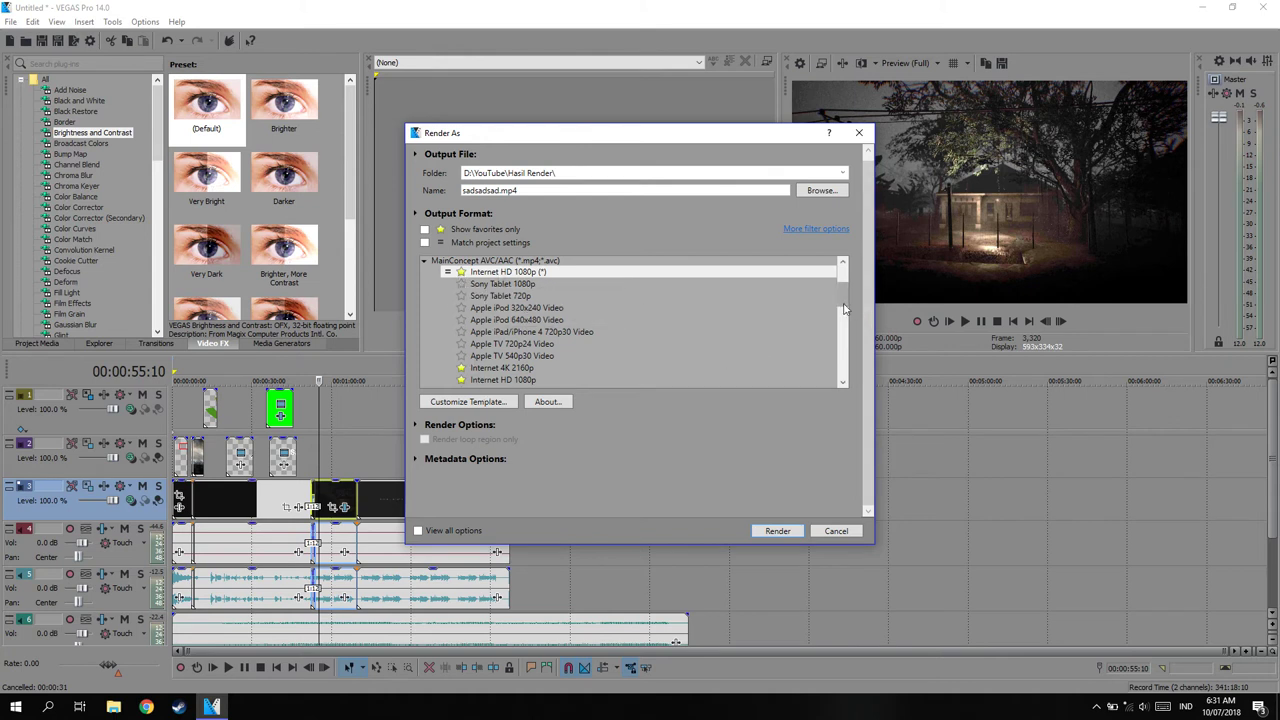
scroll(850, 310, down, 3)
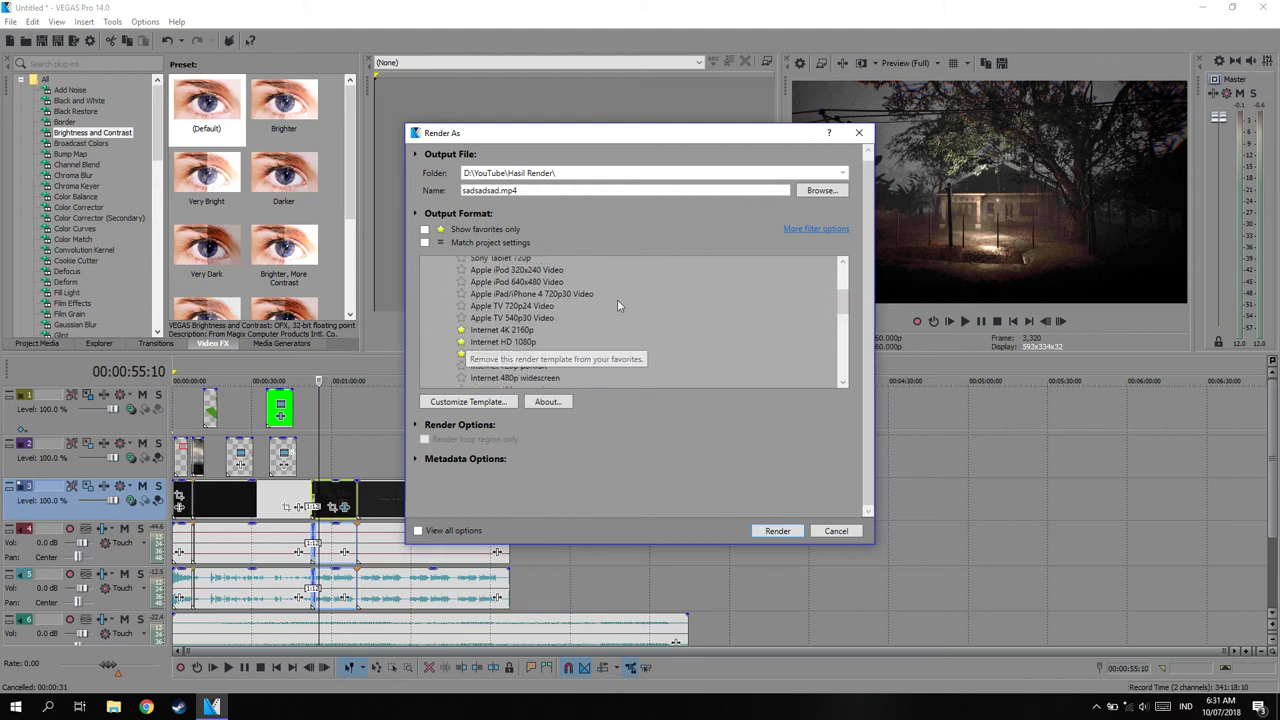
click(425, 230)
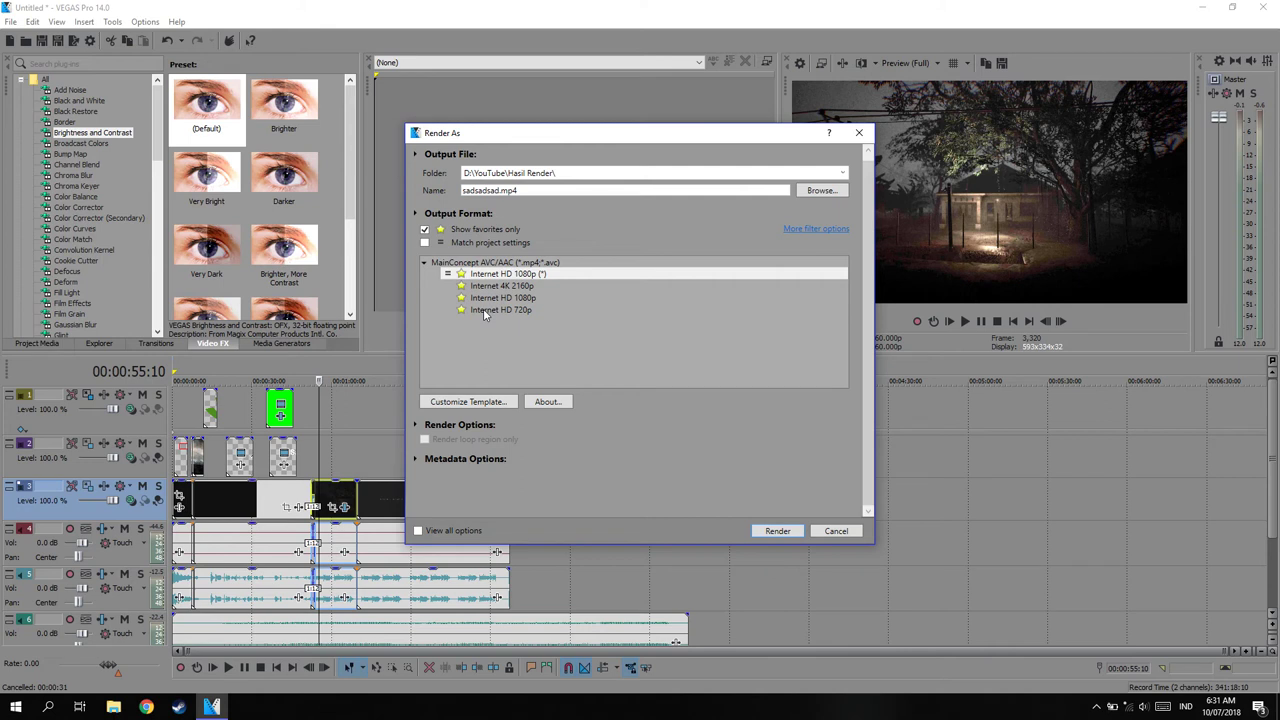
click(488, 406)
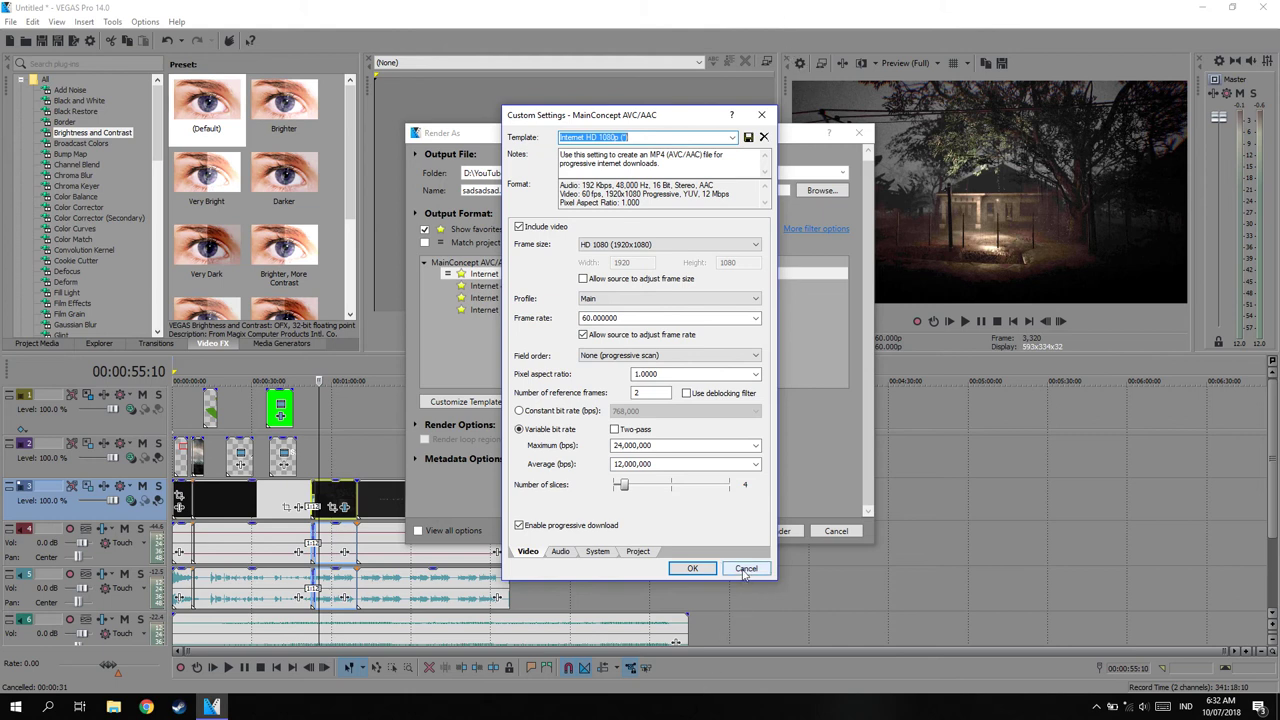
click(689, 570)
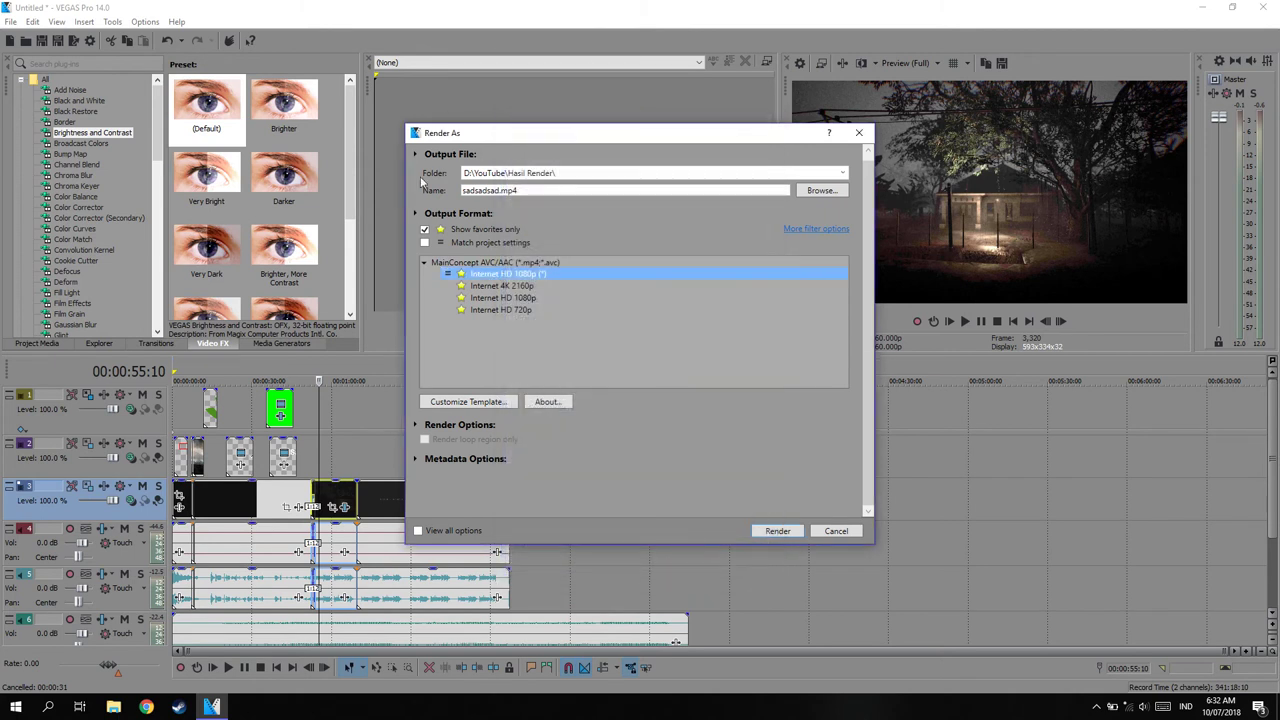
click(787, 537)
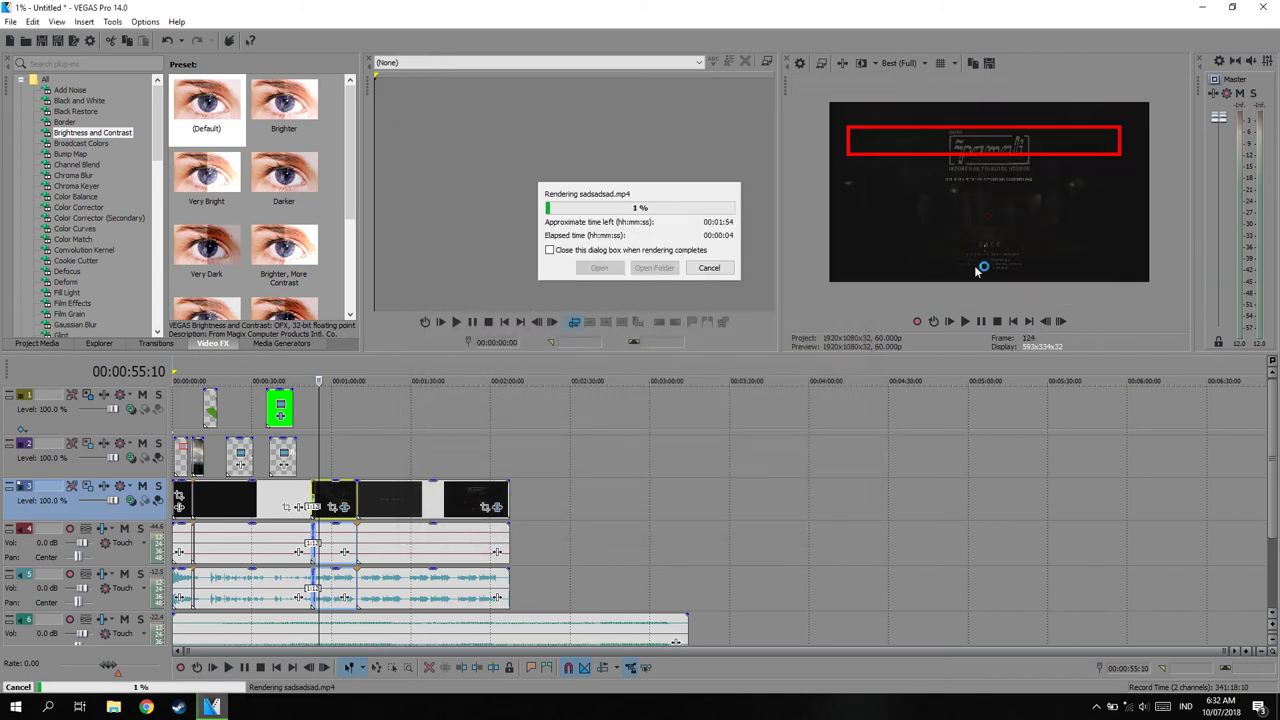
Step: Cancel the running render and select the first 30 seconds, cursor at 00:00:35;13
click(707, 269)
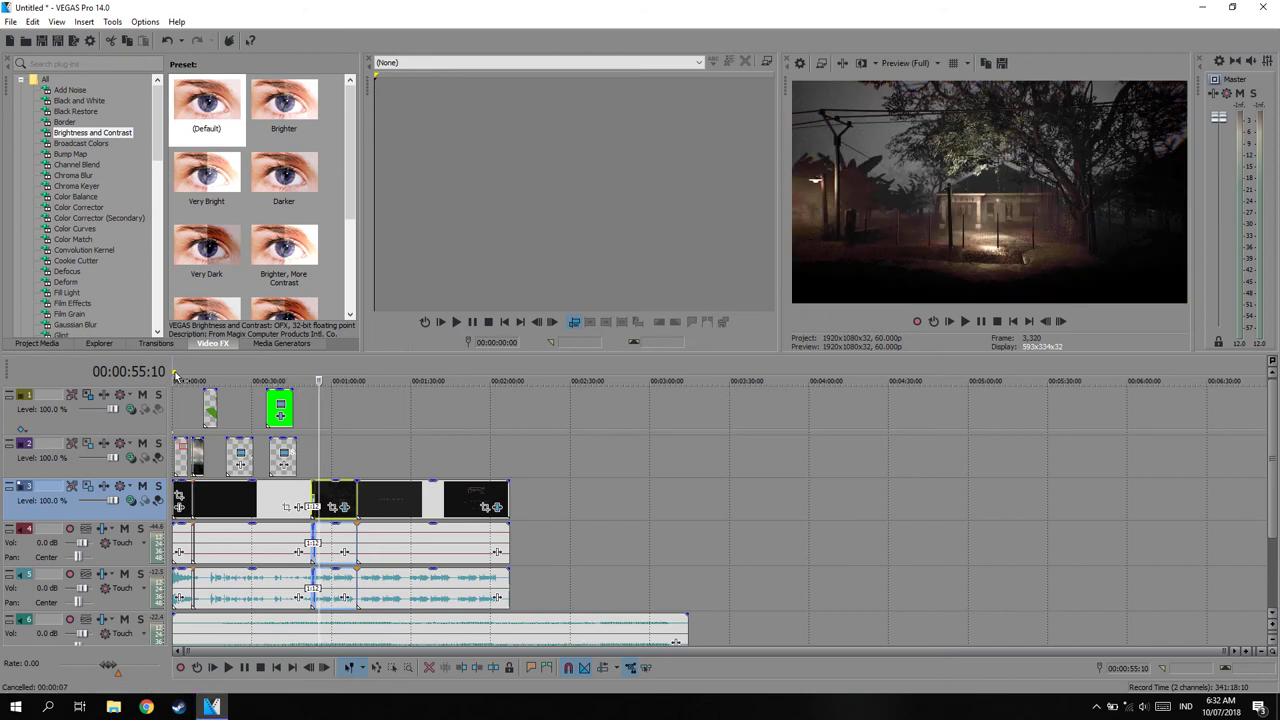
drag(175, 373, 240, 373)
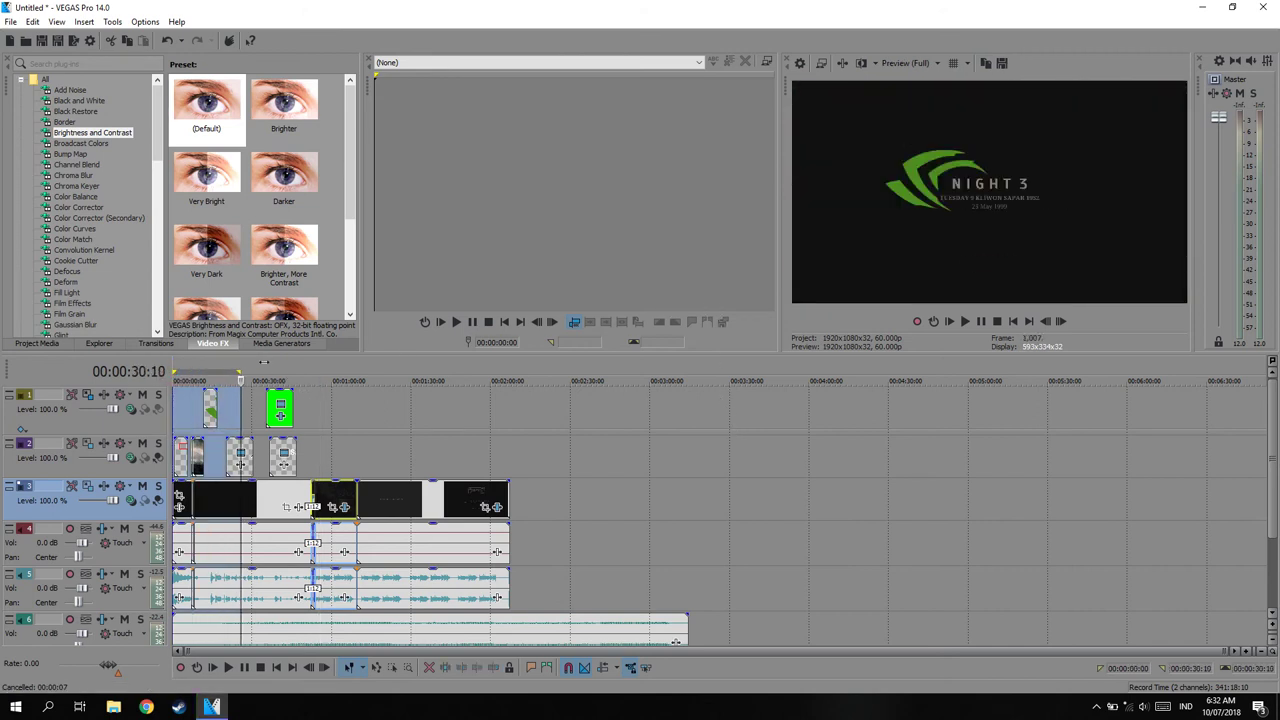
click(264, 364)
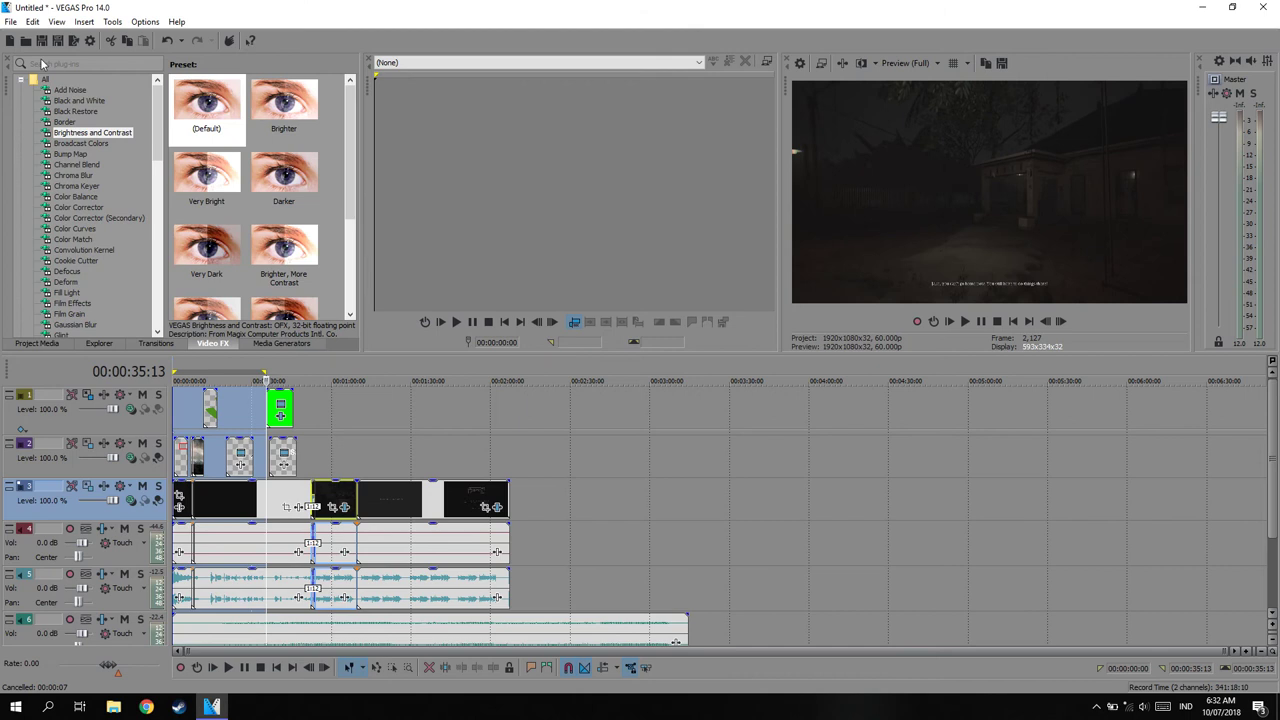
Step: Reopen and cancel Render As, then select the entire project's time range
click(73, 40)
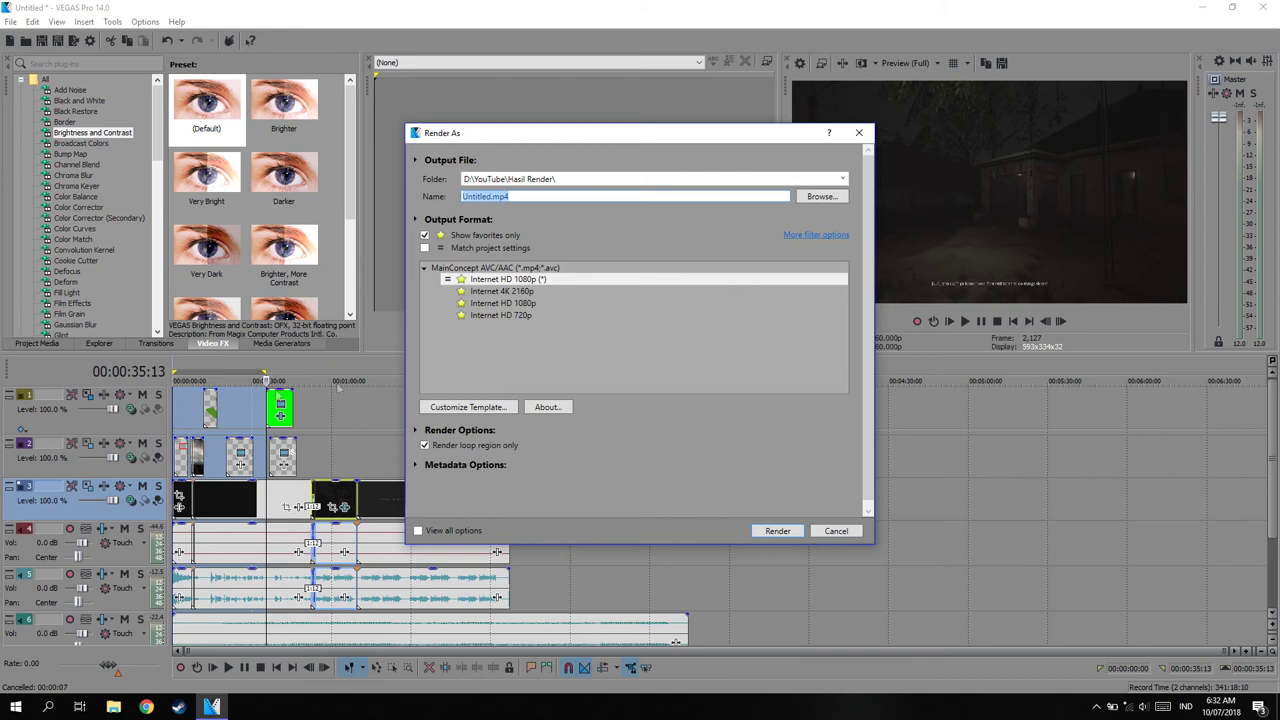
click(829, 534)
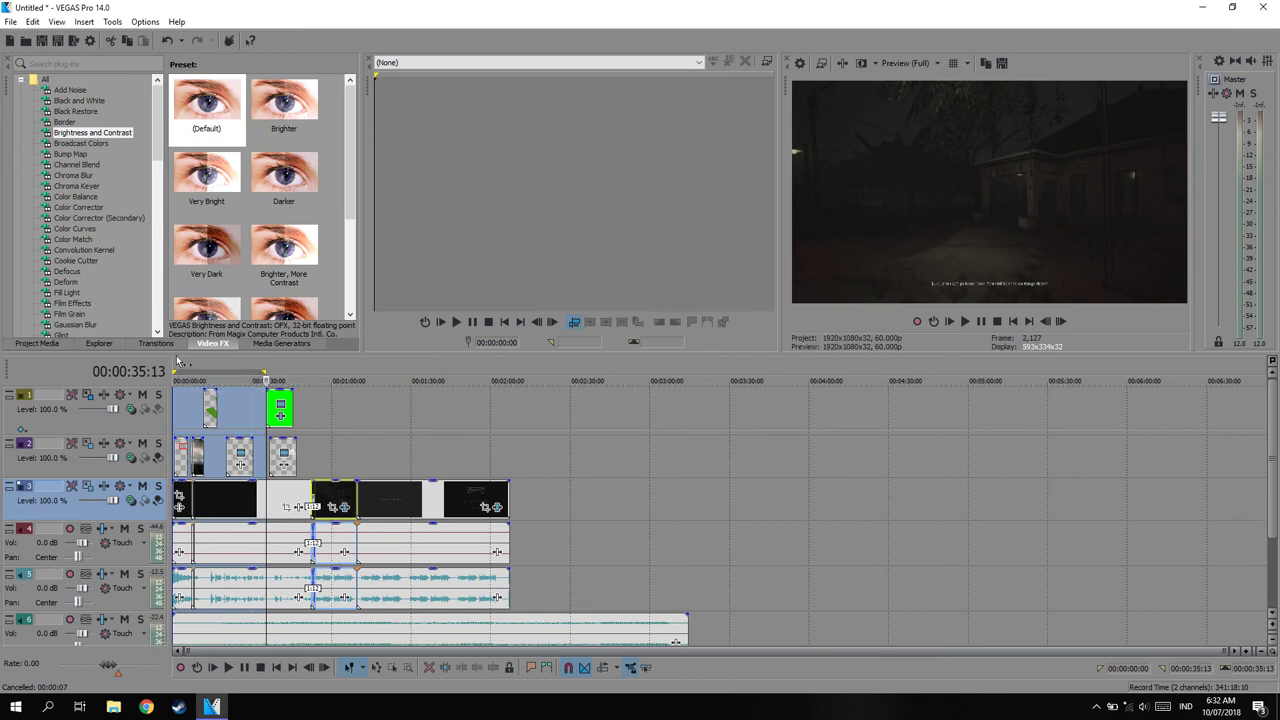
double_click(224, 370)
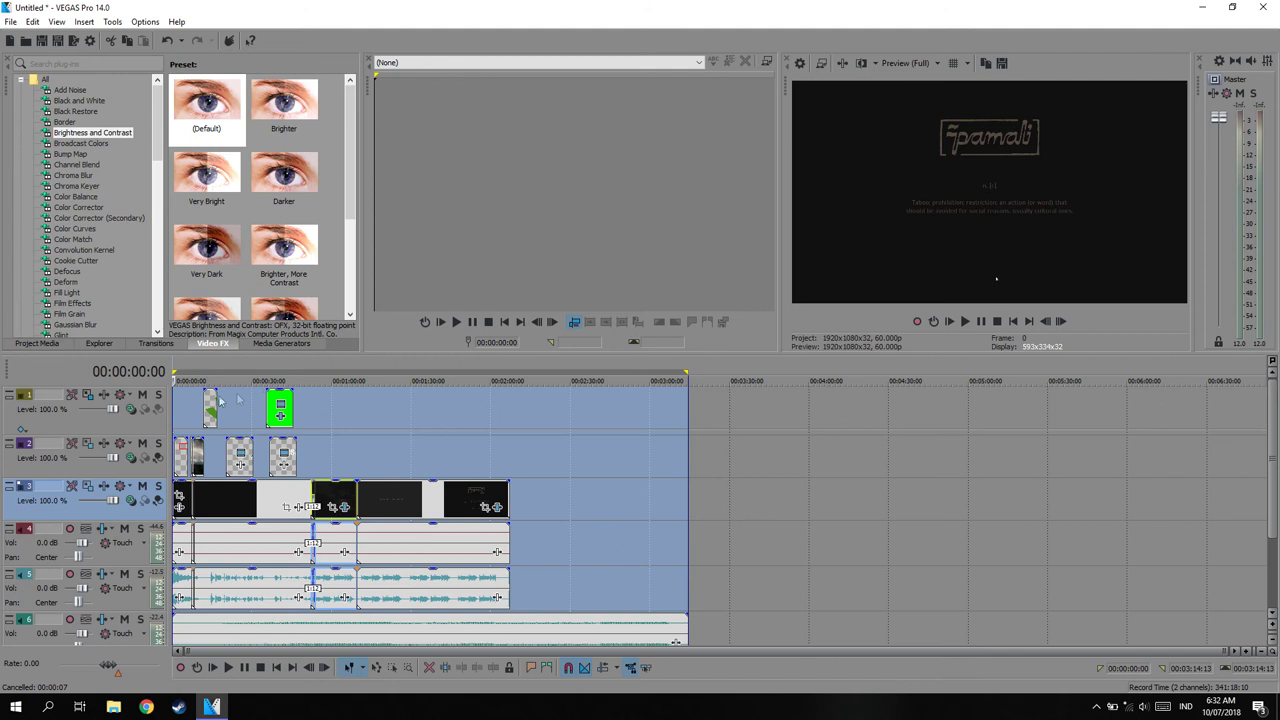
Step: Clear the whole-project selection and make a short time selection at the start
click(684, 374)
click(175, 378)
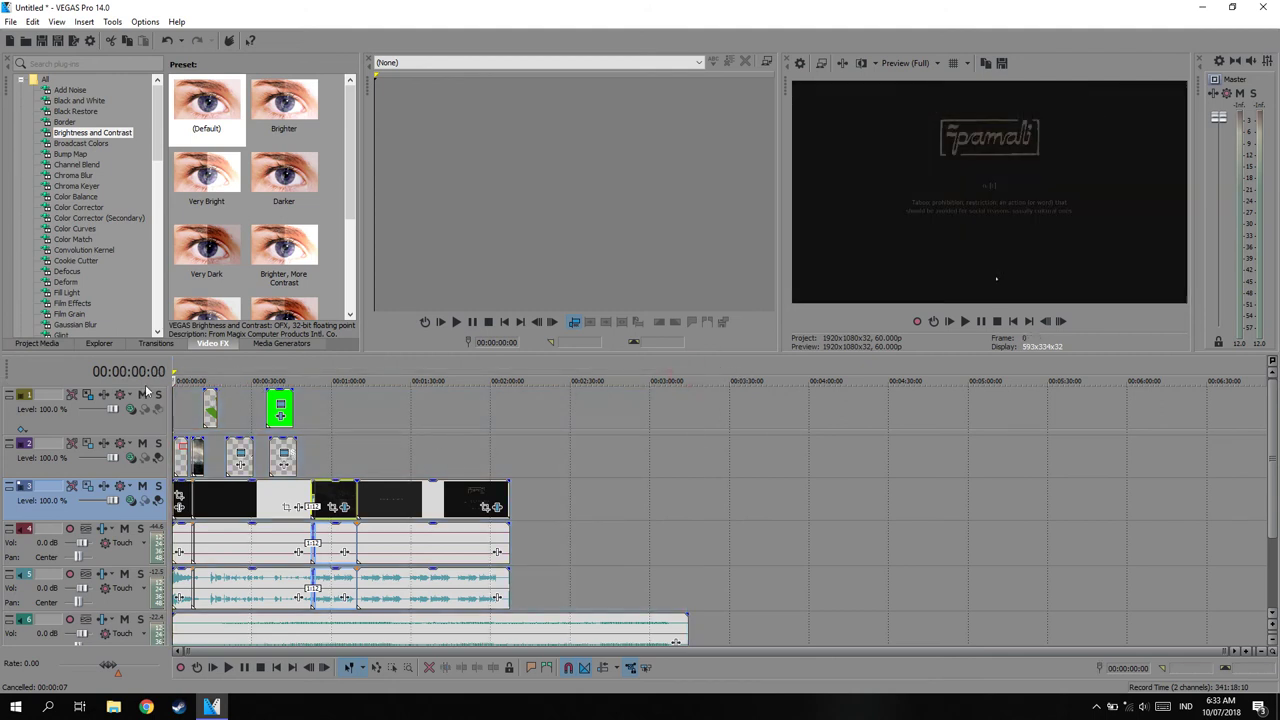
drag(175, 371, 510, 392)
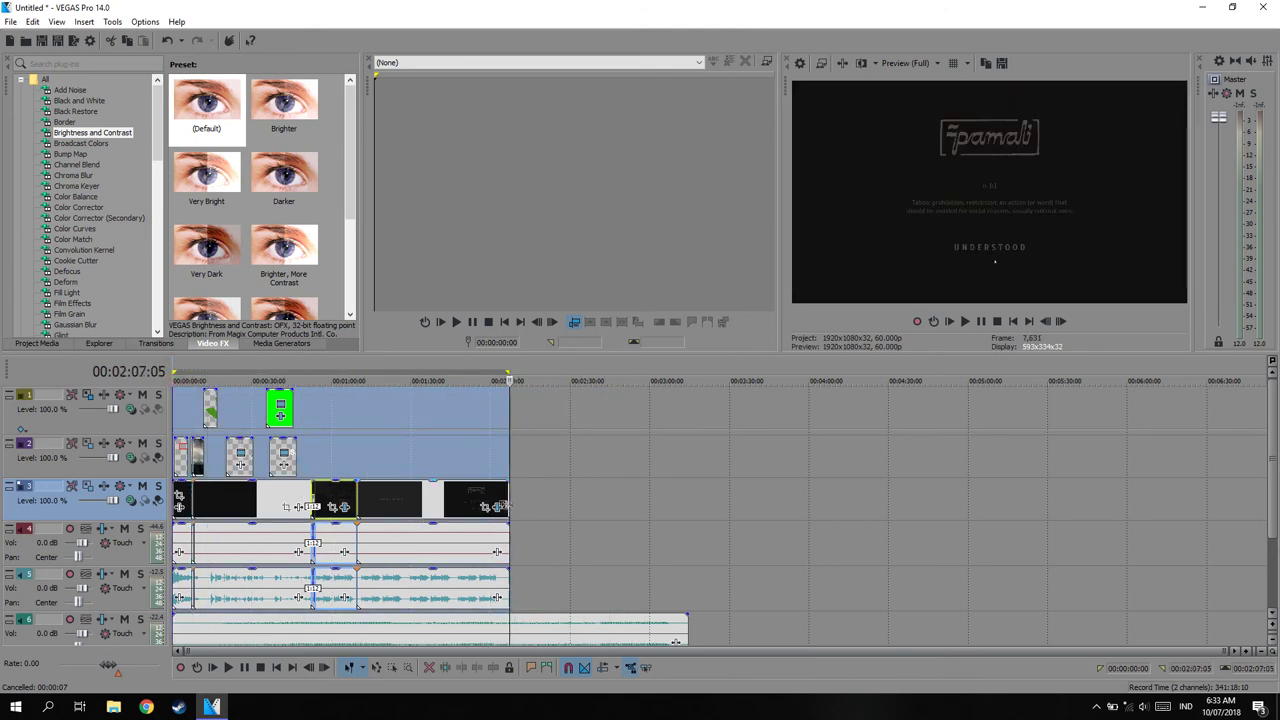
Step: Trim the end of the track 6 music clip to the playback position
click(508, 632)
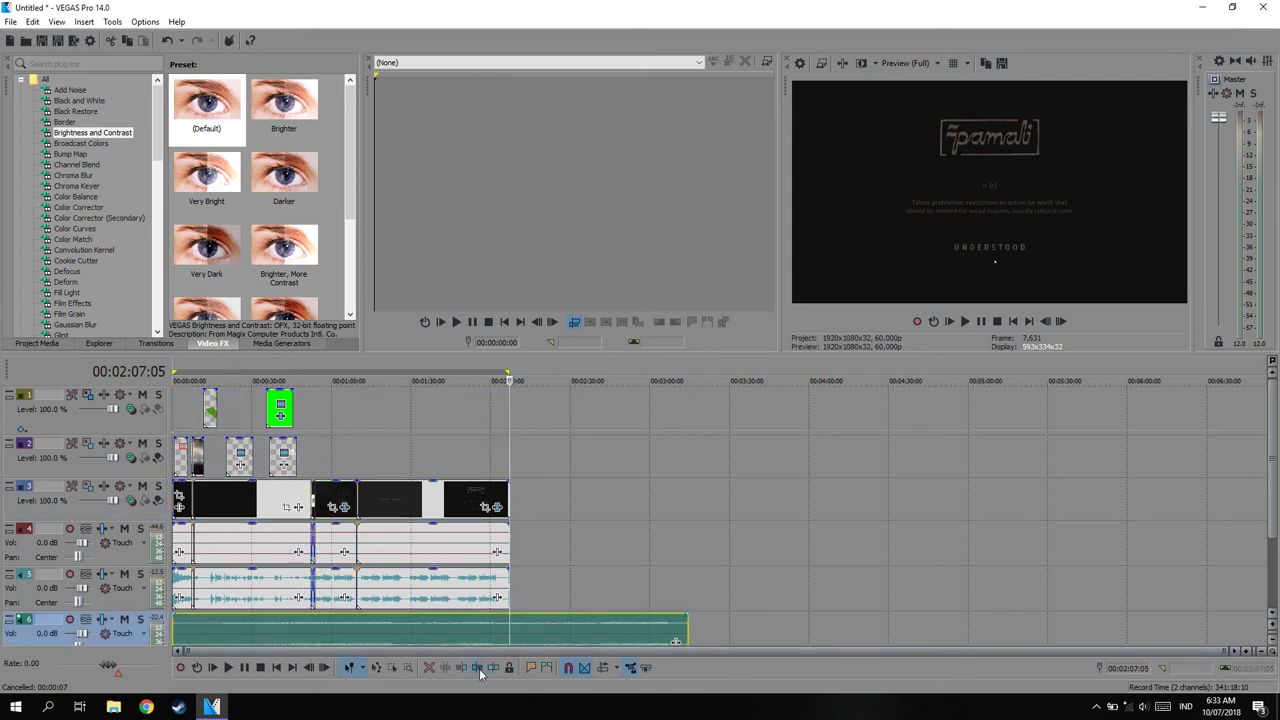
click(478, 668)
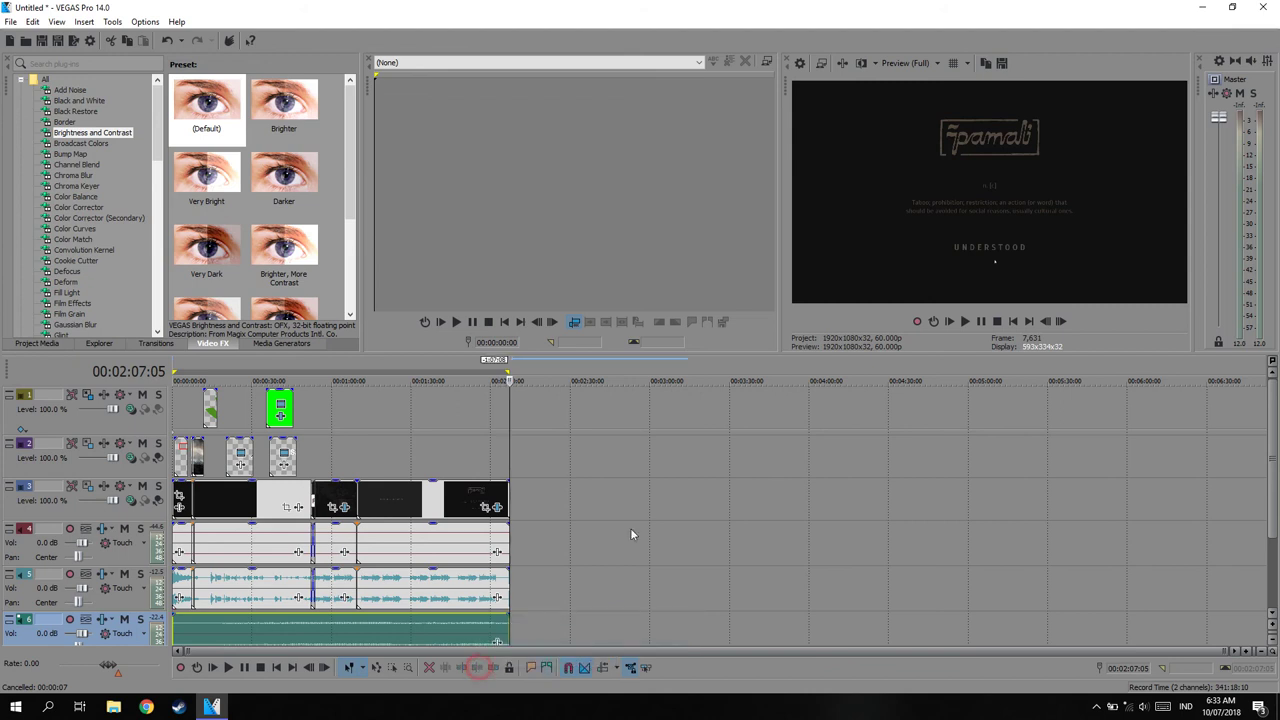
scroll(550, 555, up, 5)
scroll(722, 500, up, 3)
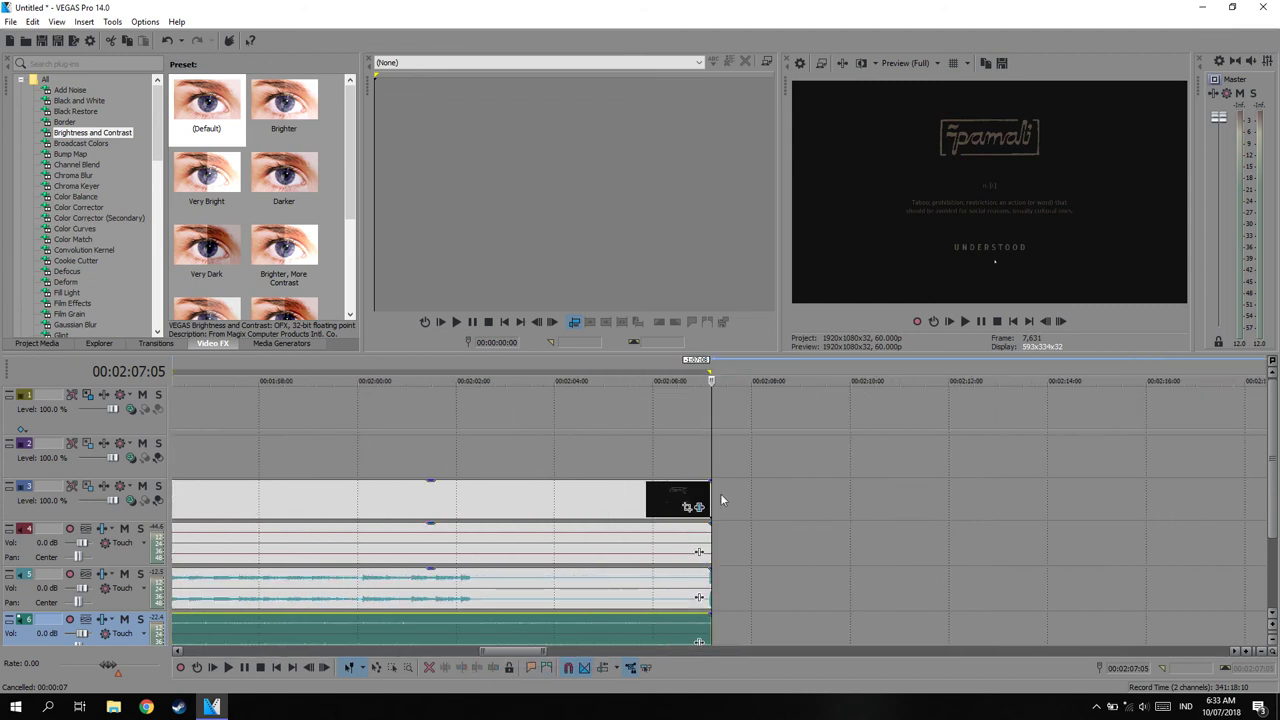
scroll(722, 500, down, 4)
scroll(677, 506, down, 4)
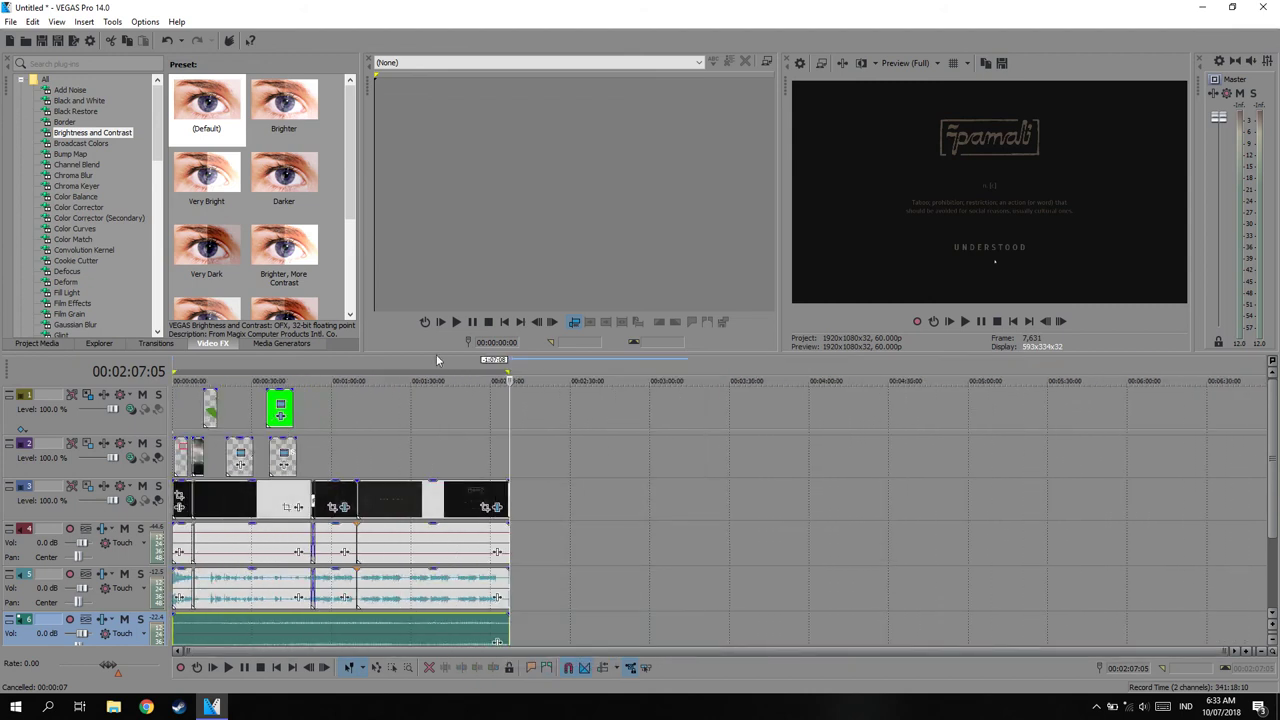
Step: Check the timeline out to 00:01:57:03, return to the start and open Render As
click(172, 410)
scroll(186, 407, up, 3)
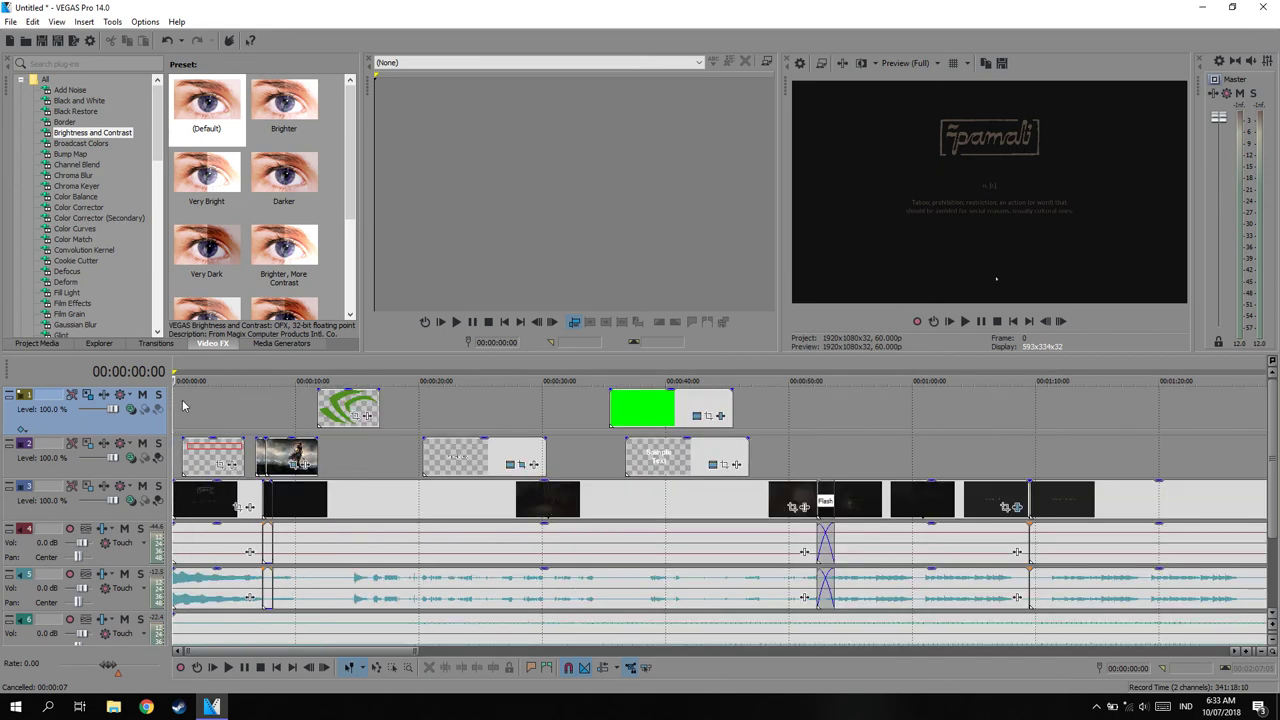
scroll(183, 405, down, 3)
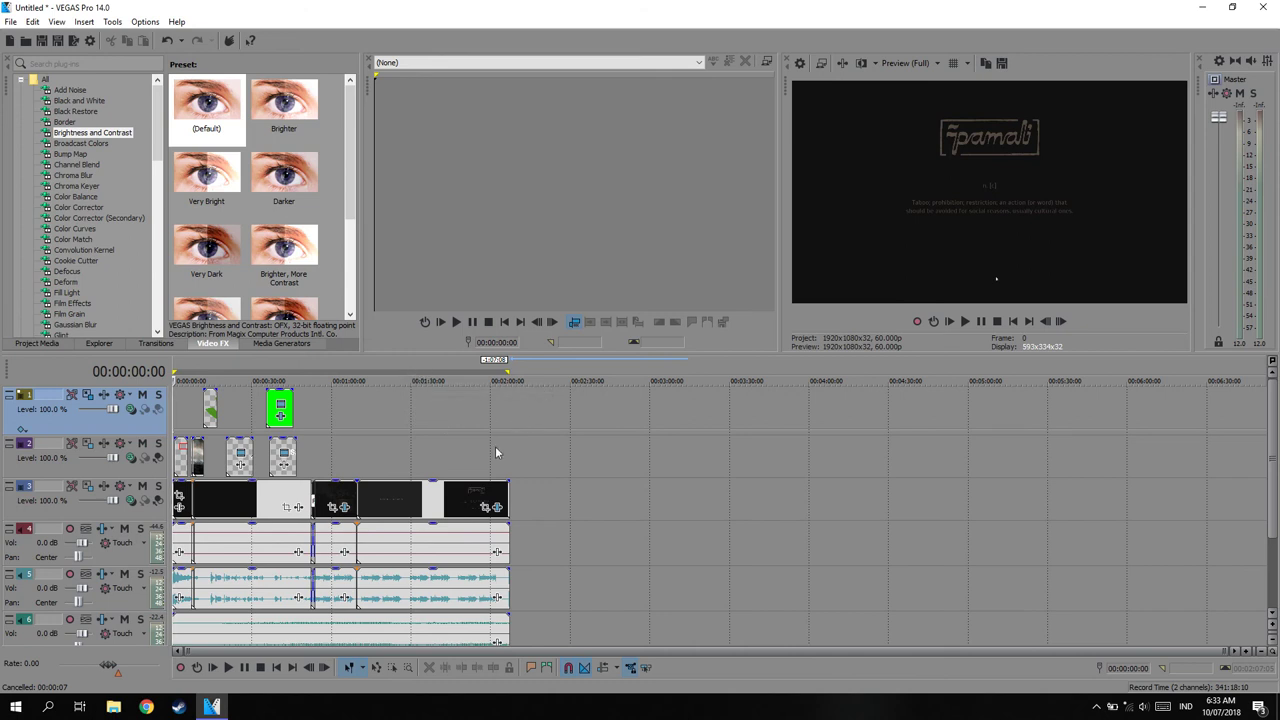
click(483, 419)
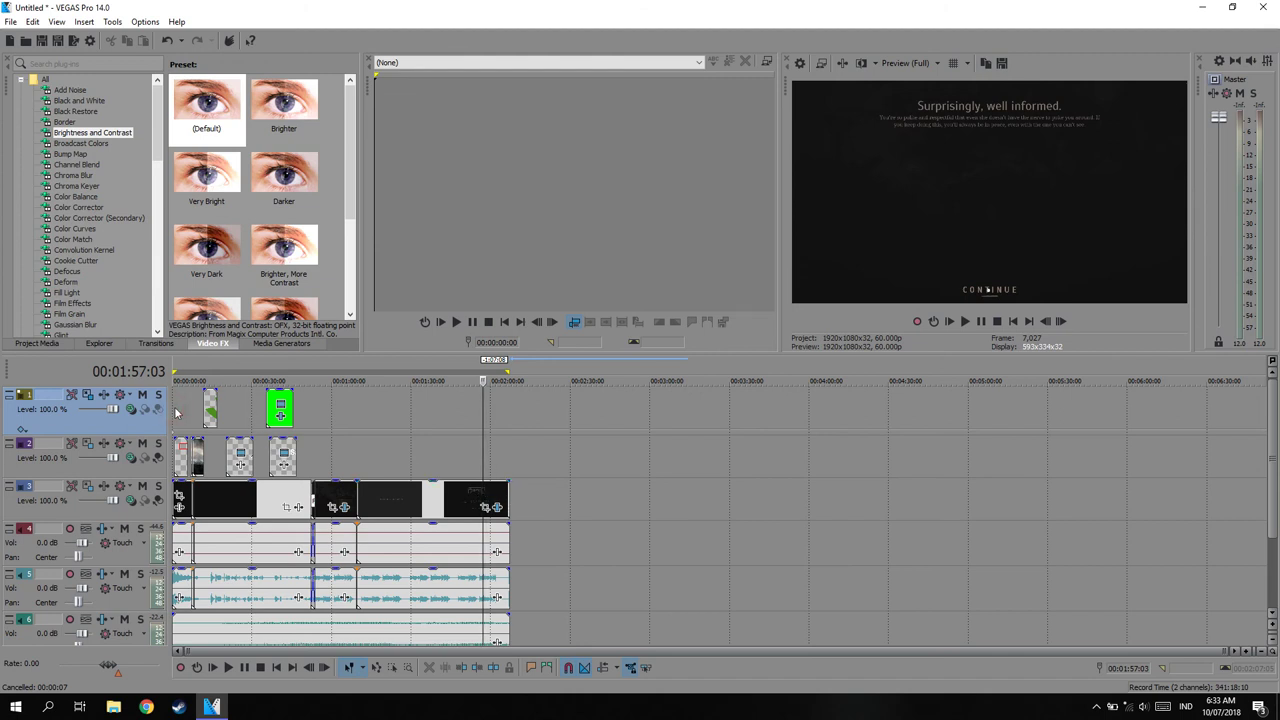
key(Home)
scroll(219, 407, up, 4)
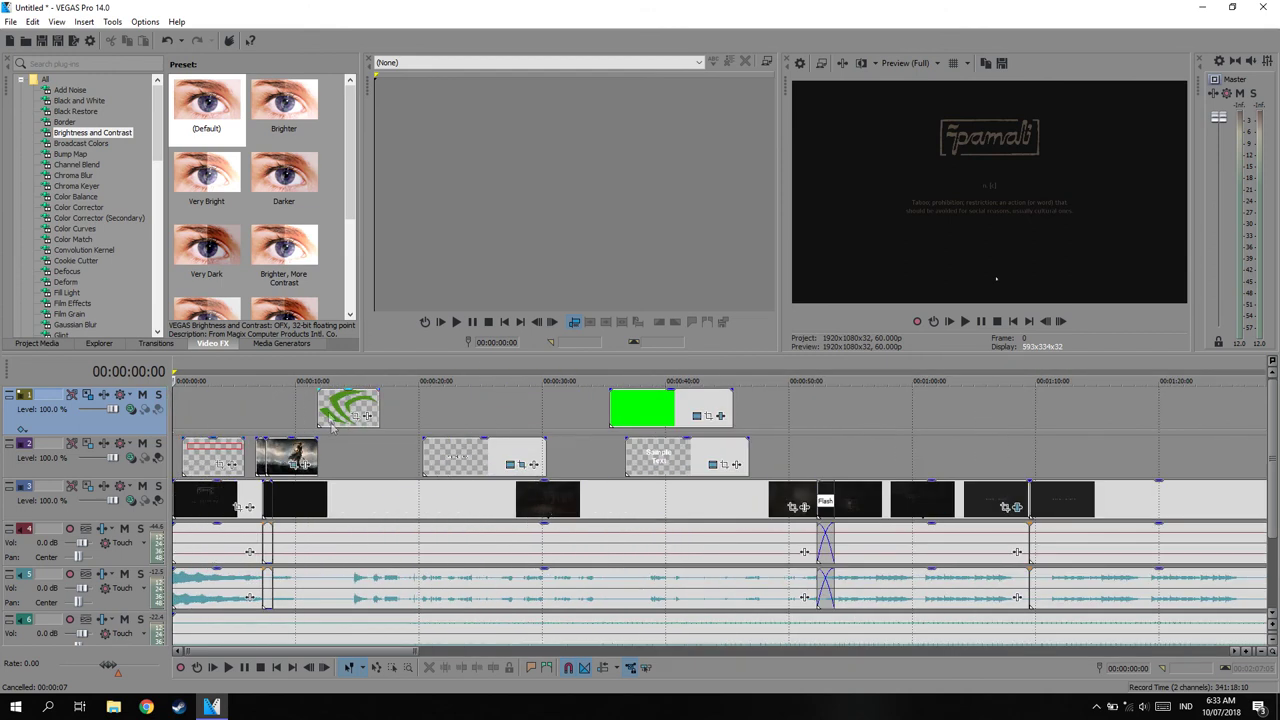
scroll(334, 424, down, 3)
click(73, 40)
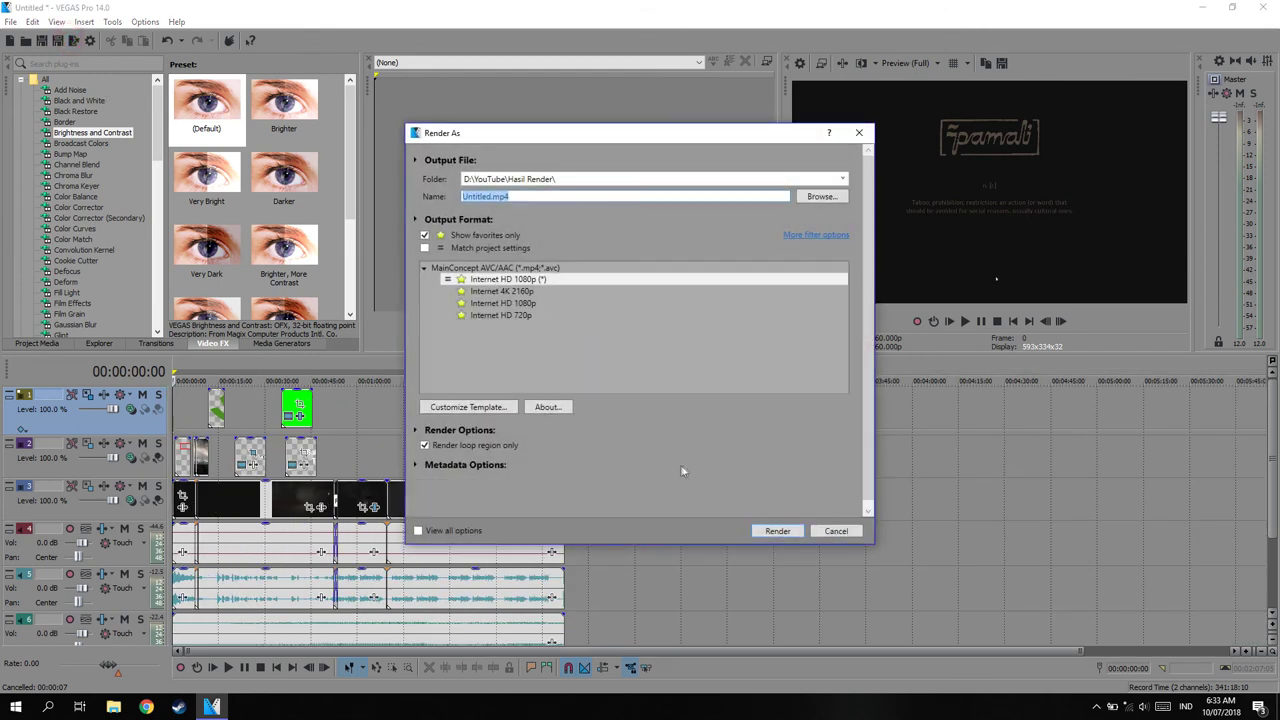
Step: Name the output sadsadsad and start the Internet HD 1080p render
click(490, 197)
key(BackSpace)
key(BackSpace)
key(BackSpace)
key(BackSpace)
key(BackSpace)
key(BackSpace)
text(sadsadsad)
click(772, 535)
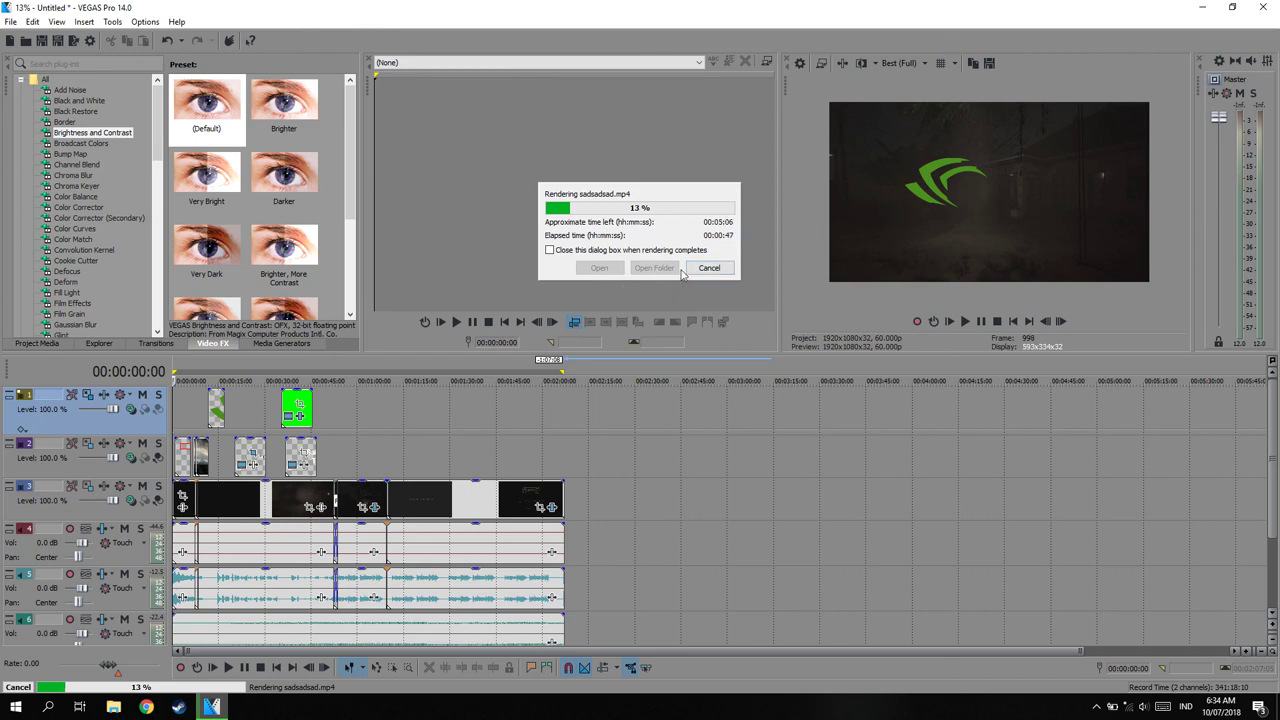
Step: Cancel the render once it reaches 13%
key(super)
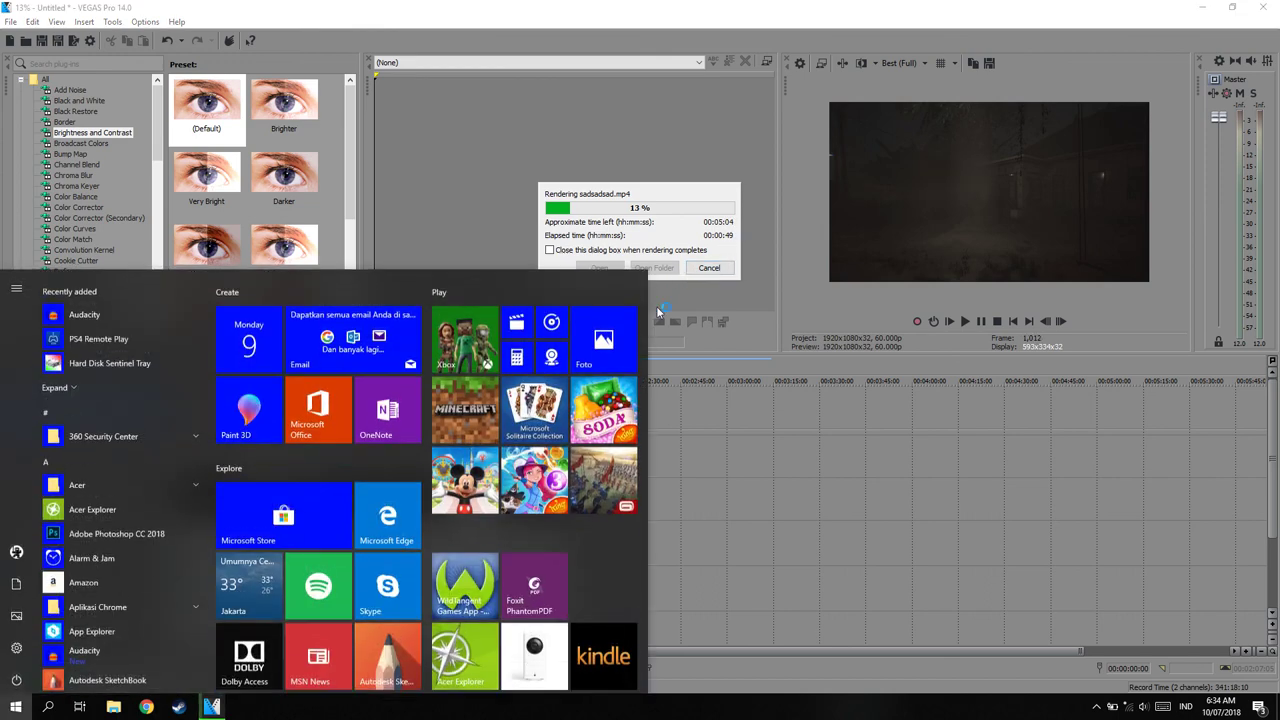
key(super)
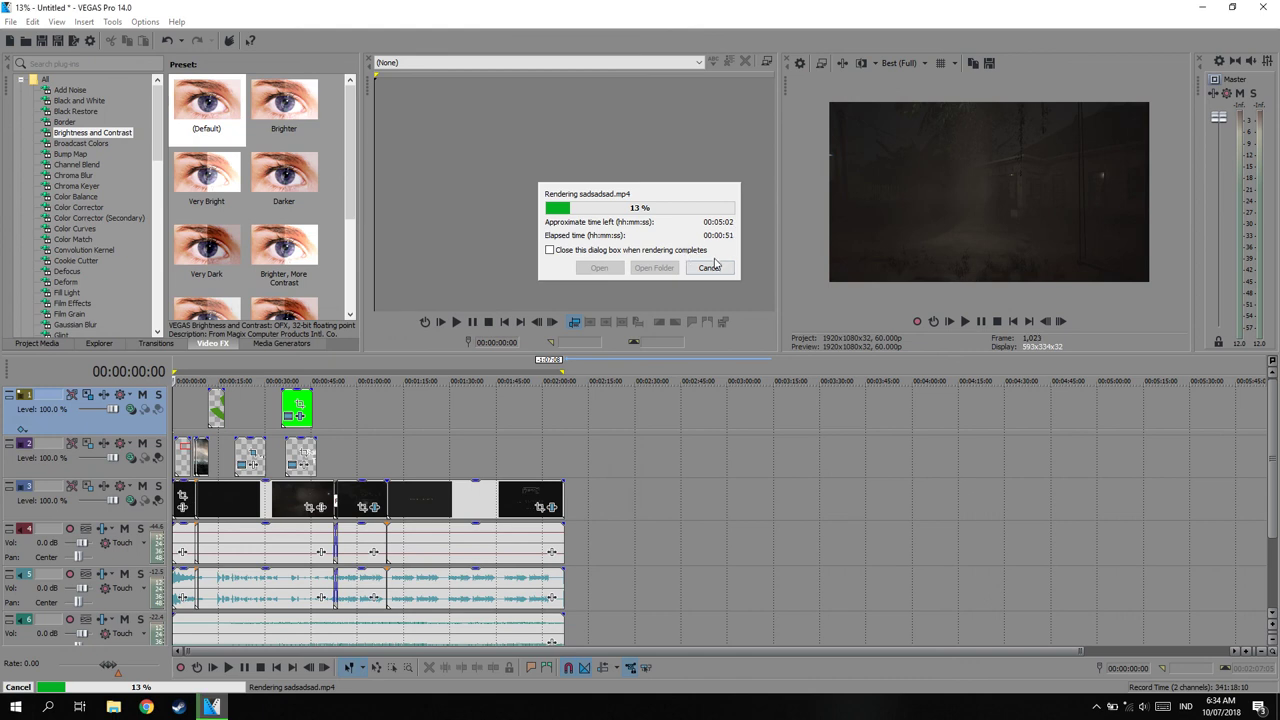
click(709, 268)
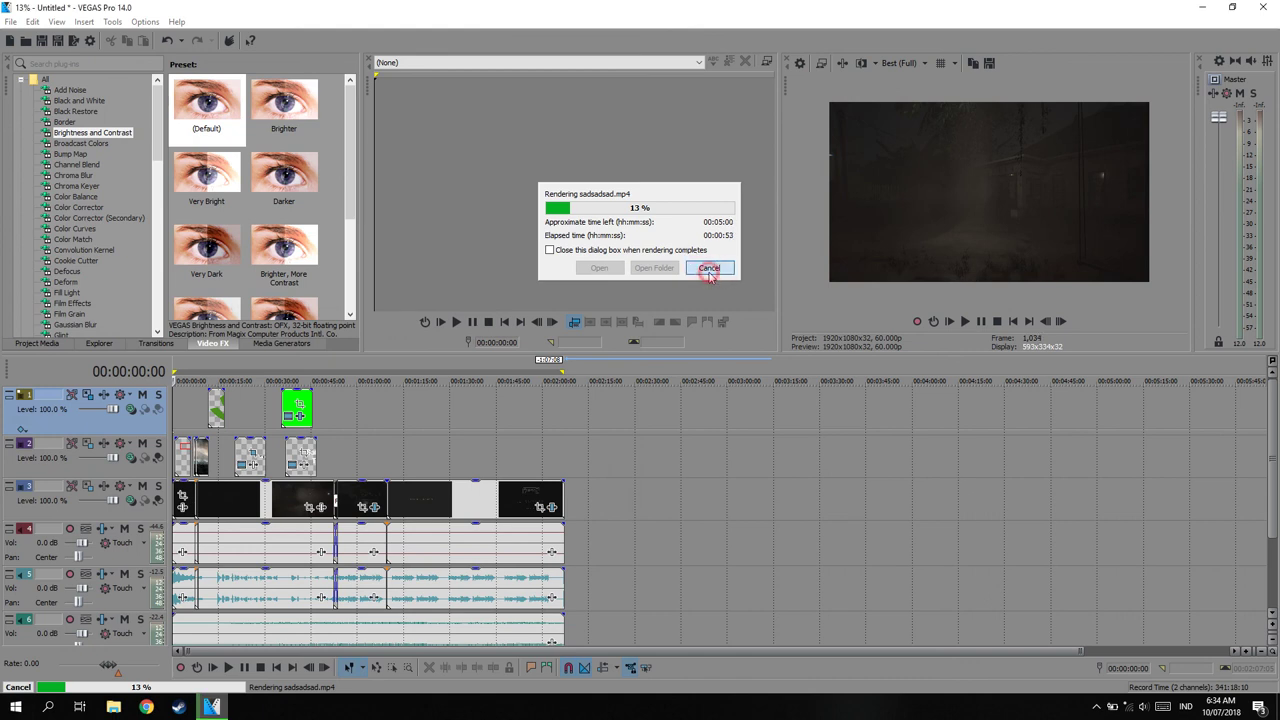